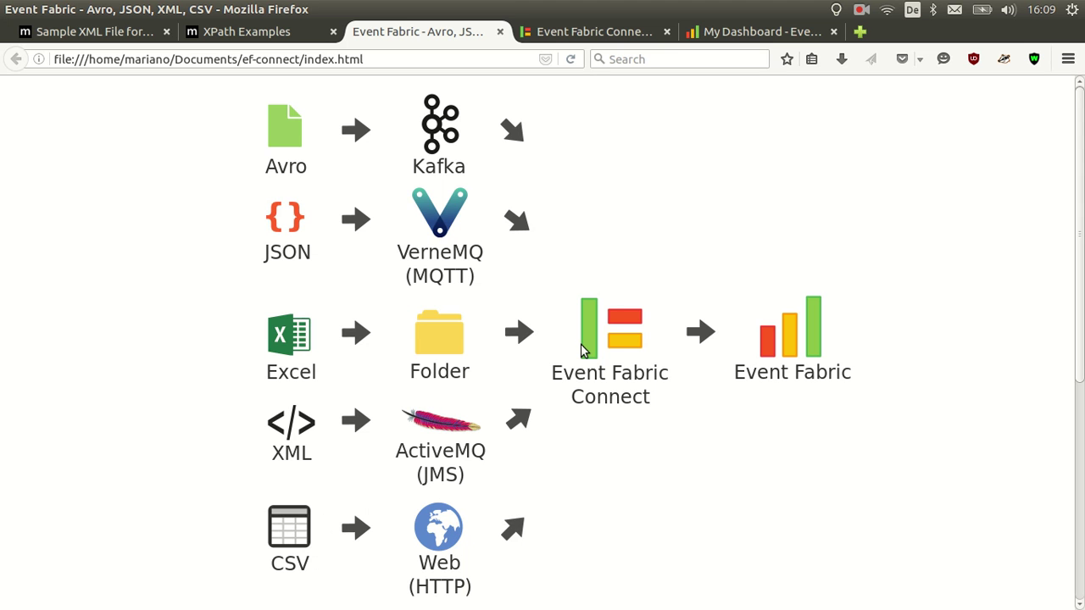
Sign in to Event Fabric Connect as admin
left_click(543, 42)
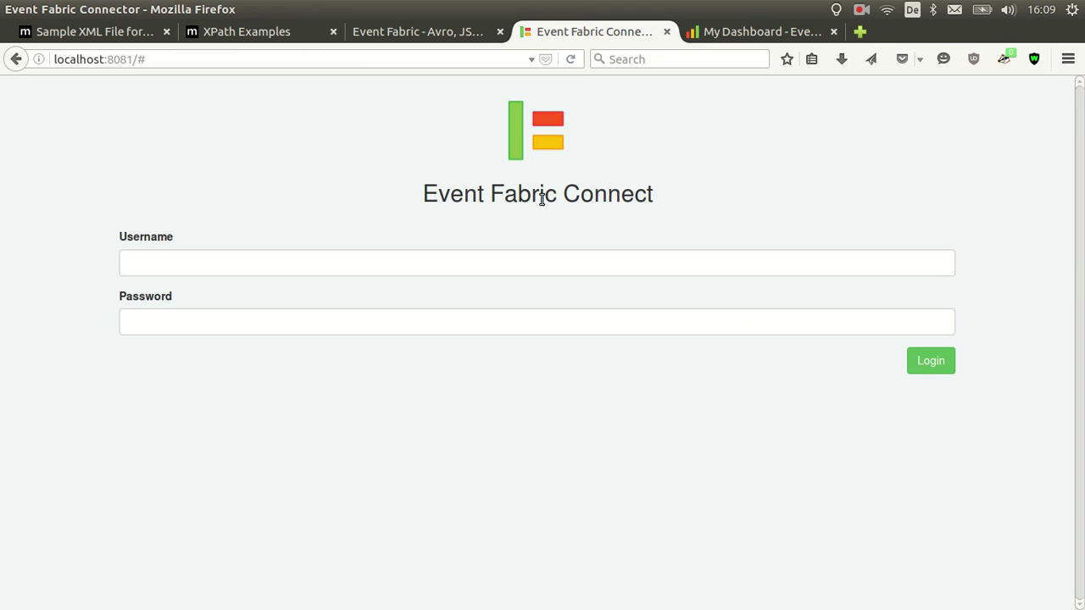
left_click(449, 259)
type("admin")
key("Tab")
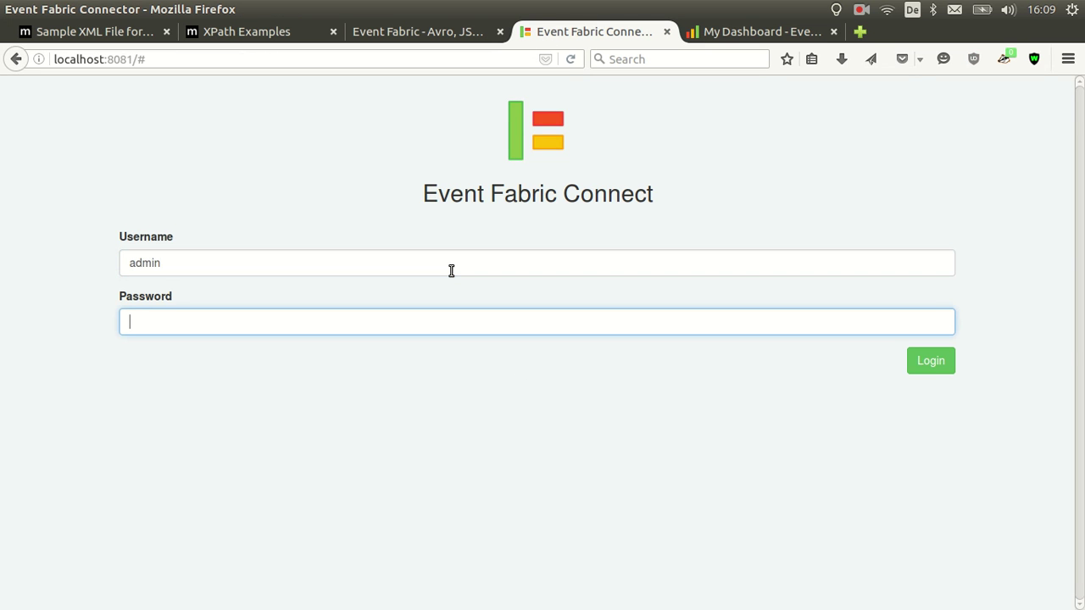
key("Return")
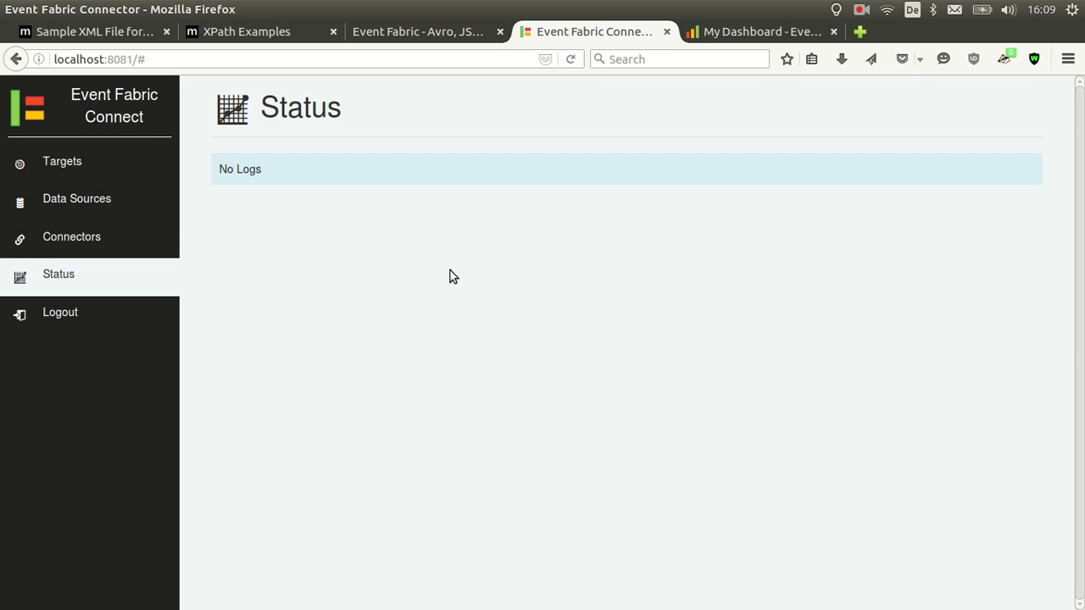
Start a new connector named Web CS
left_click(156, 251)
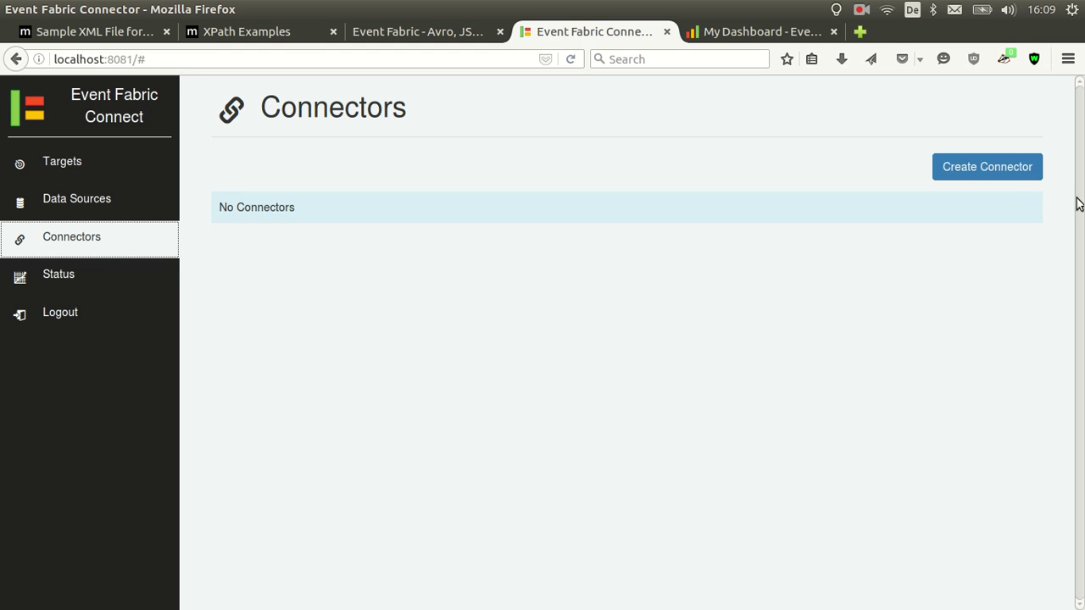
left_click(991, 172)
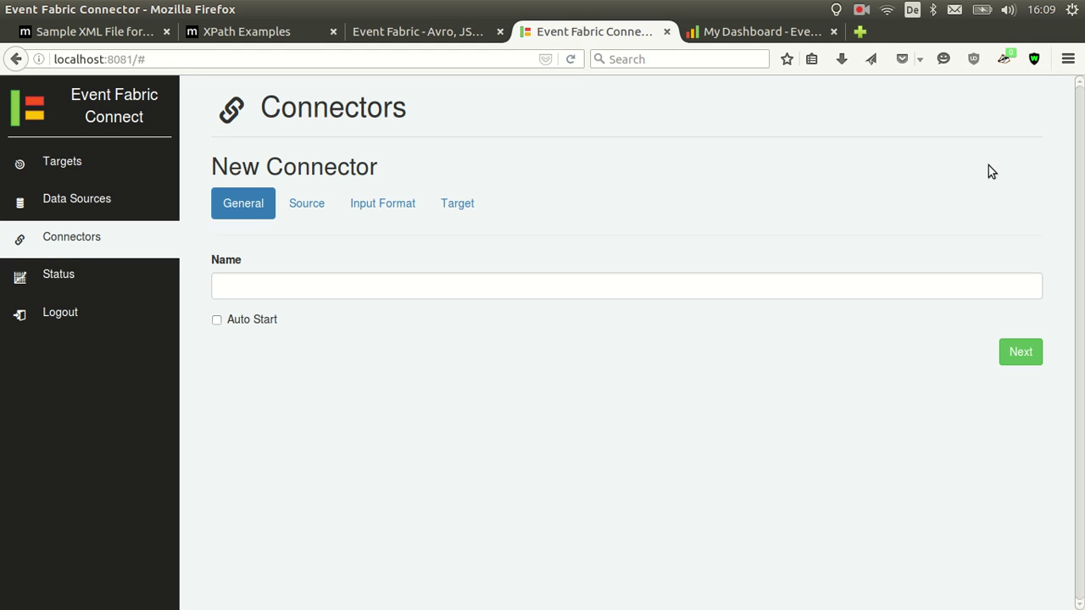
left_click(416, 289)
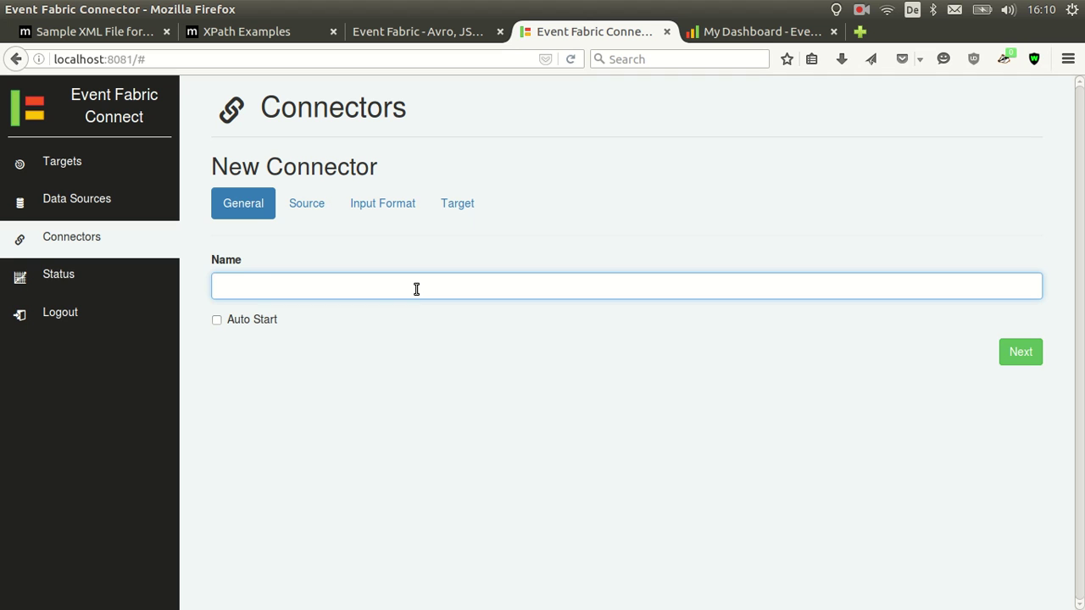
type("Web CSV")
Give the connector an HTTP source at the MSFT-10.csv web address, editing the interval value
left_click(293, 211)
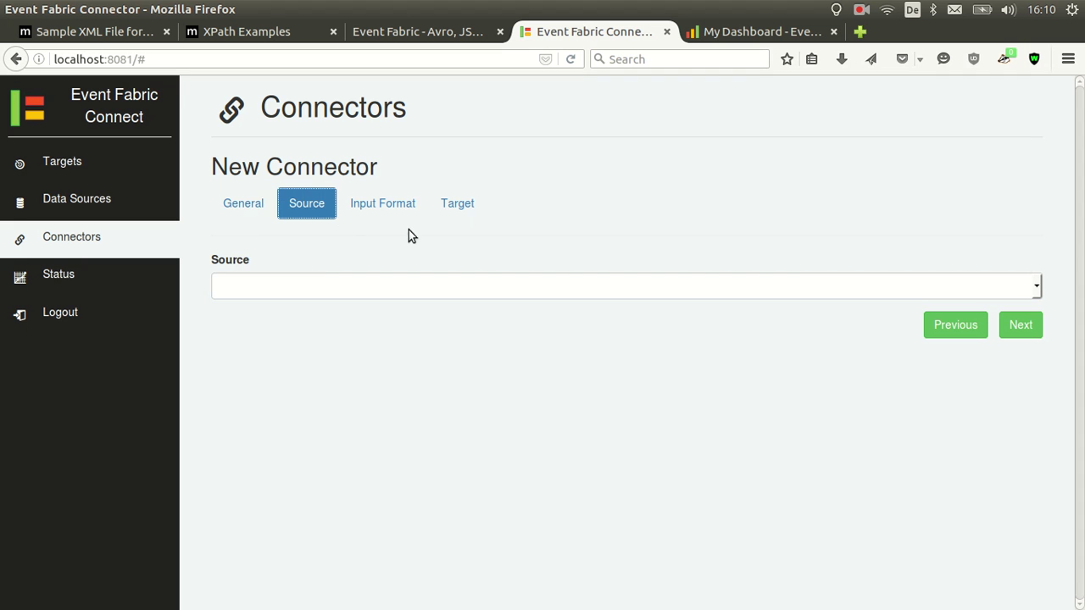
left_click(377, 292)
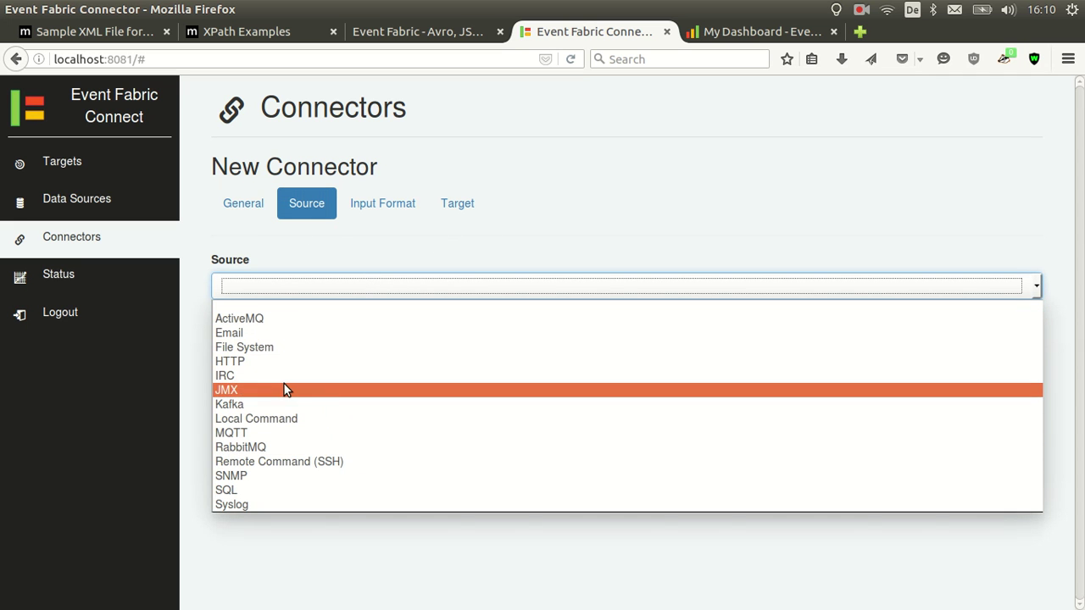
left_click(267, 363)
left_click(313, 367)
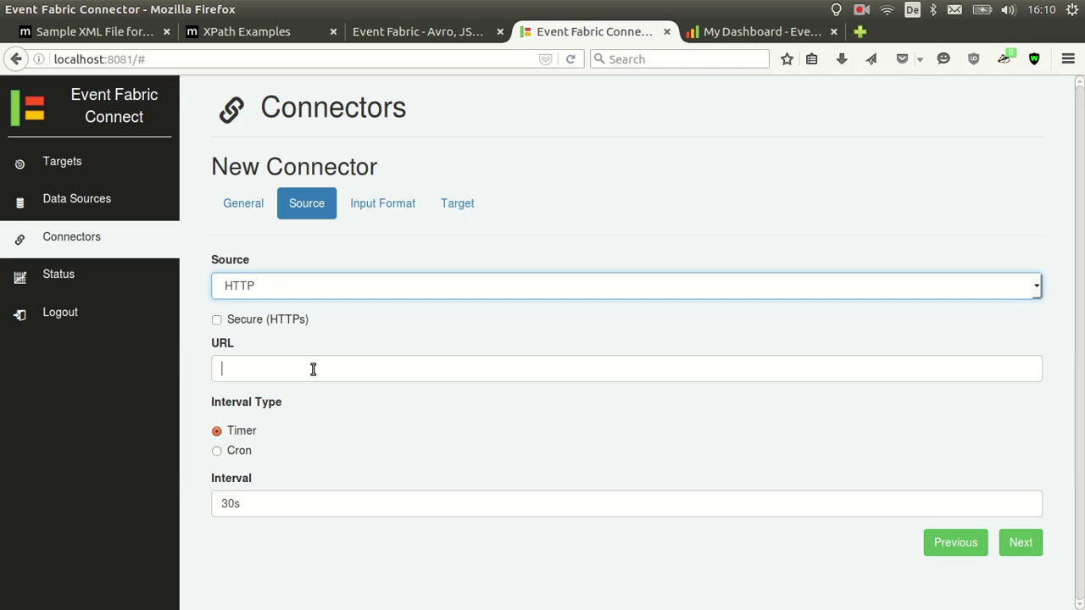
type("marianoguerra.o")
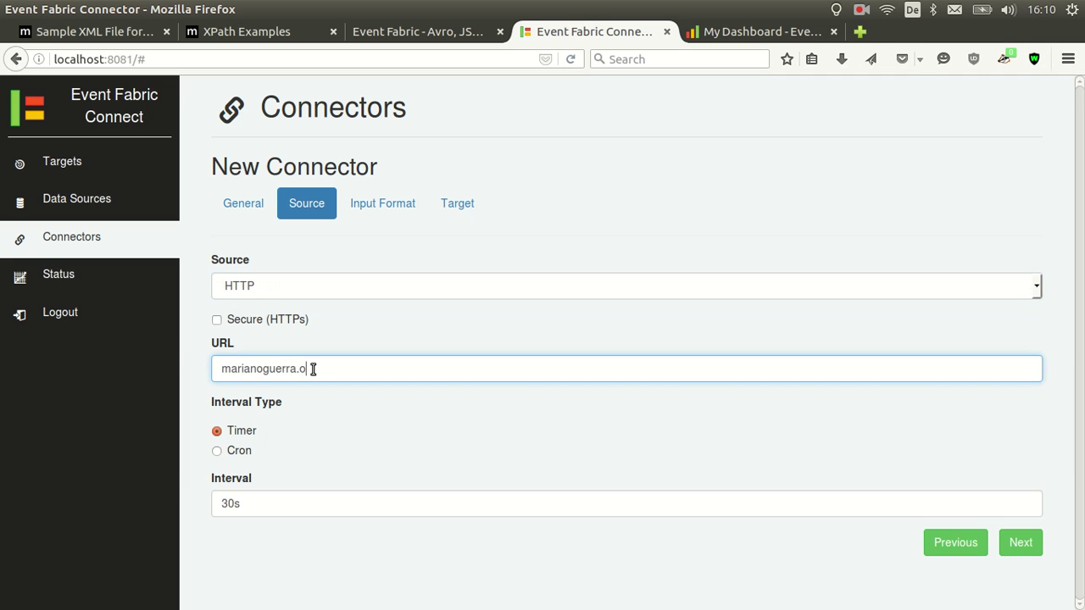
type("rg/tmp/MA")
type("FT-10.cs")
type("v")
left_click_drag(226, 504, 194, 505)
Complete the 10s fetch interval and set the Input Format type to CSV
type("1")
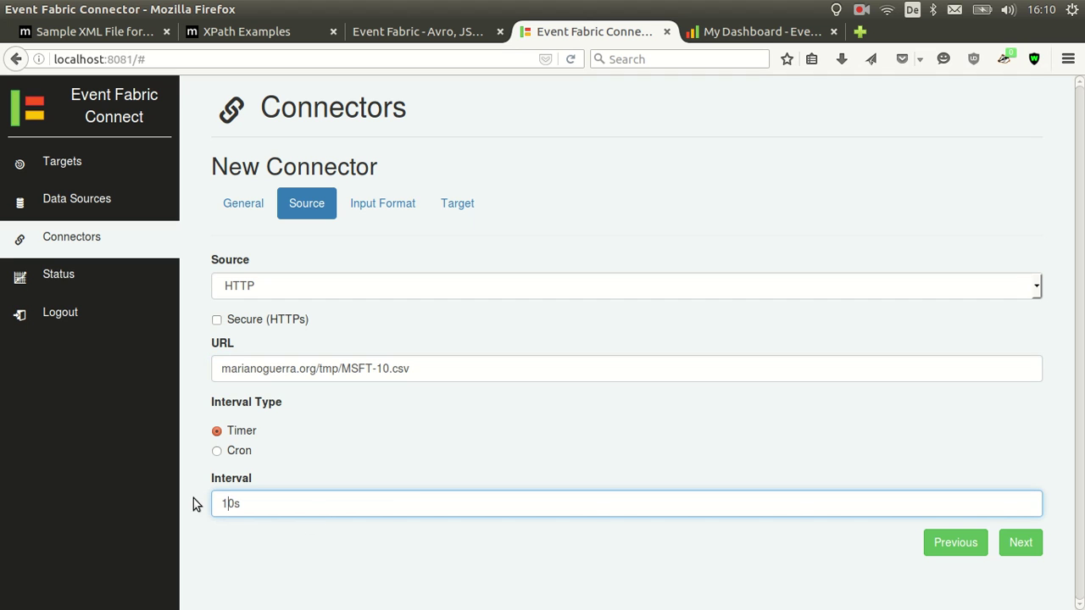
left_click(1021, 543)
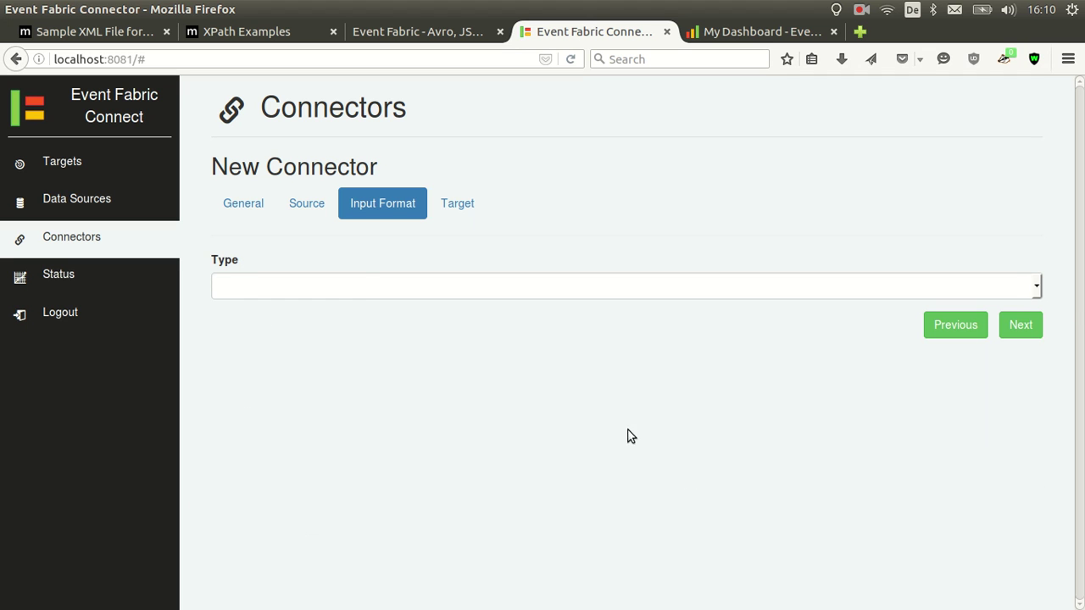
left_click(360, 287)
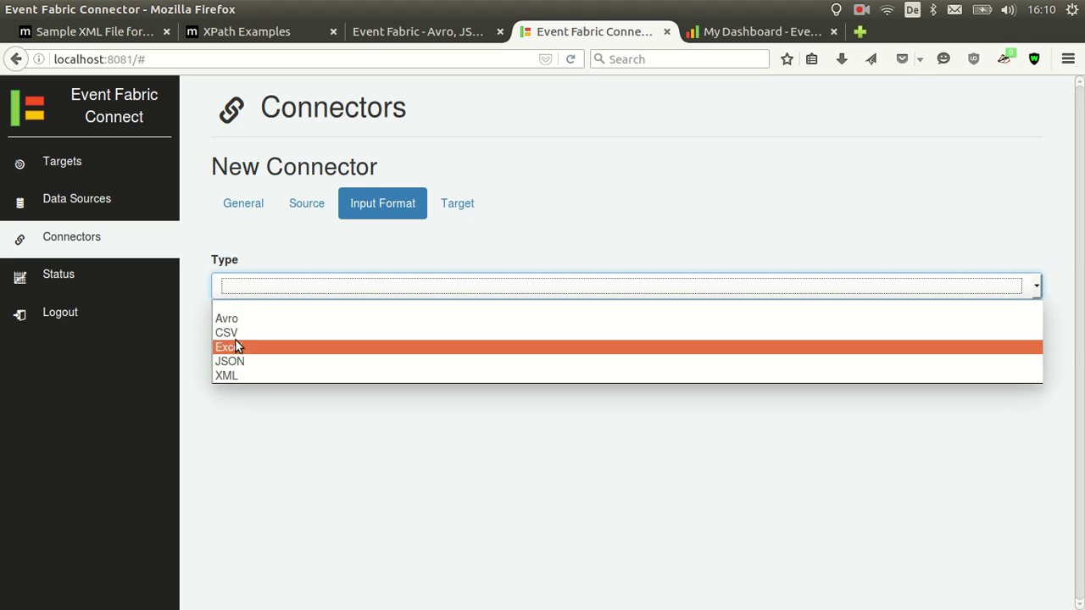
left_click(235, 334)
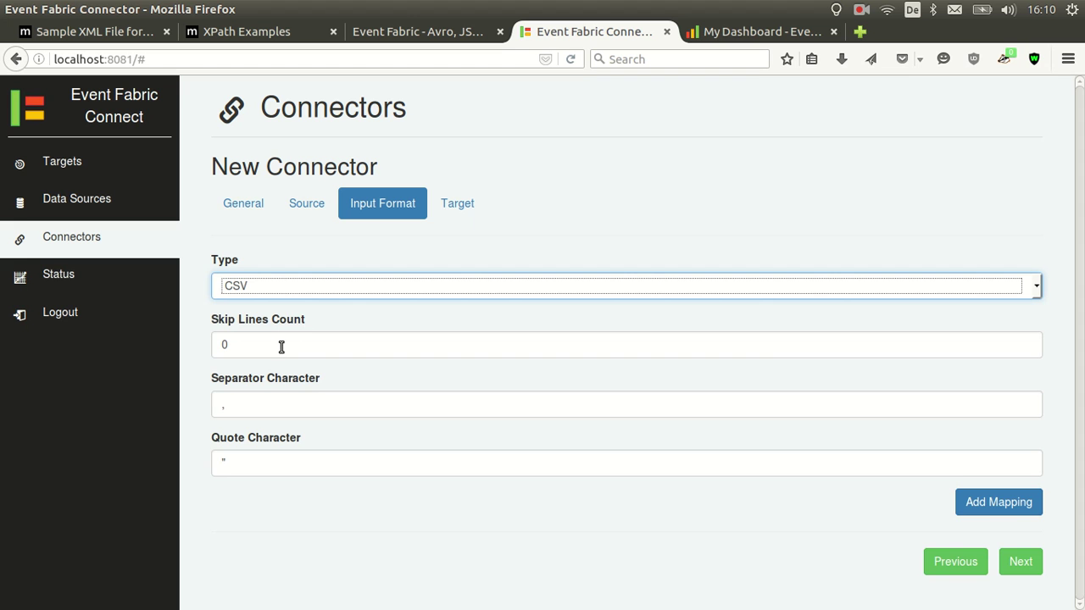
key("alt+Tab")
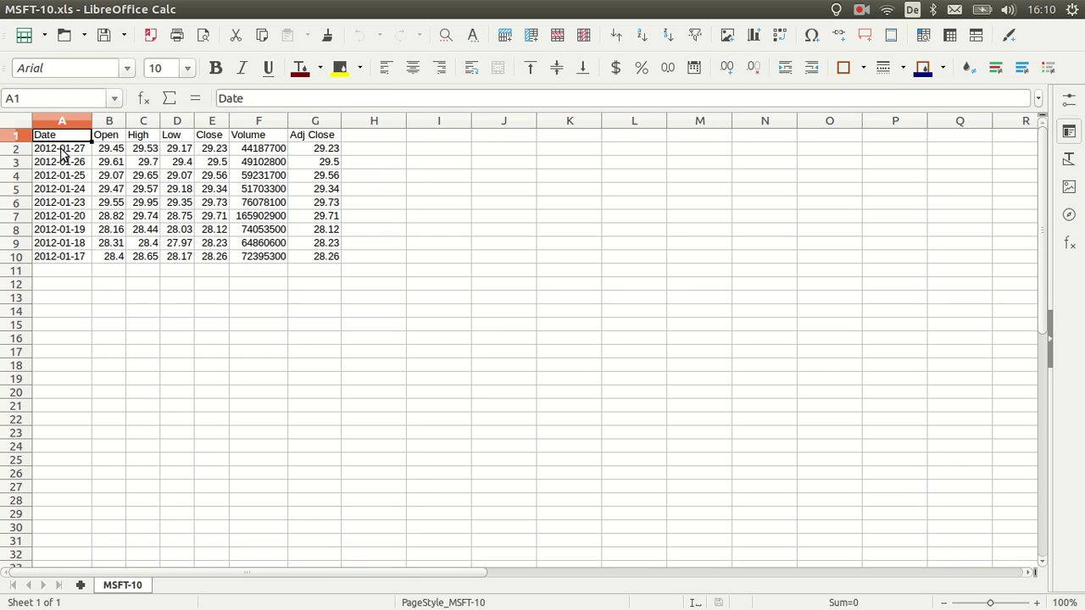
left_click_drag(61, 138, 307, 257)
left_click(345, 281)
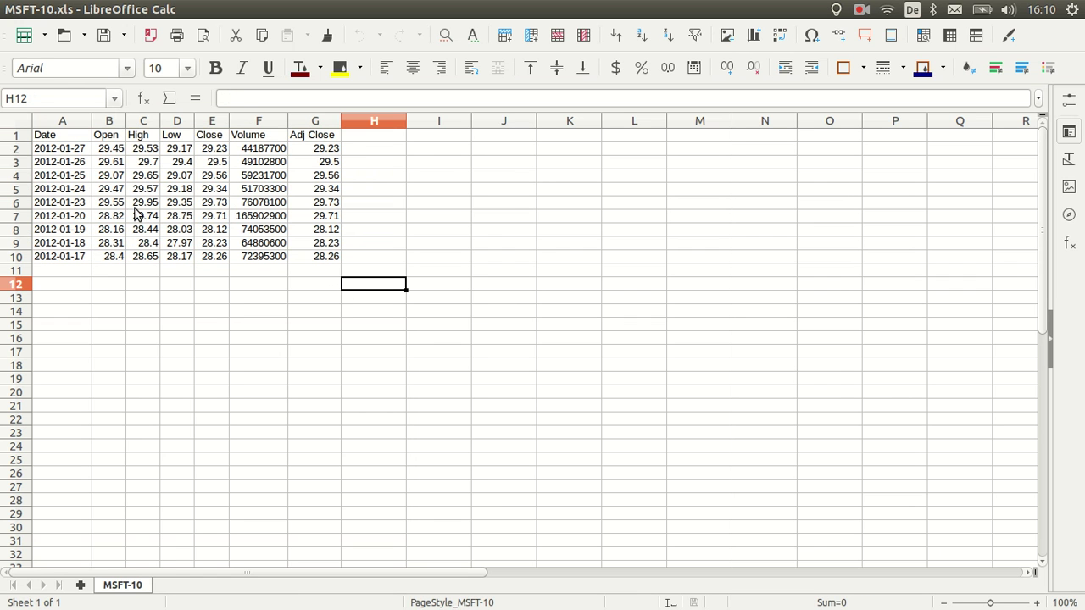
left_click(63, 160)
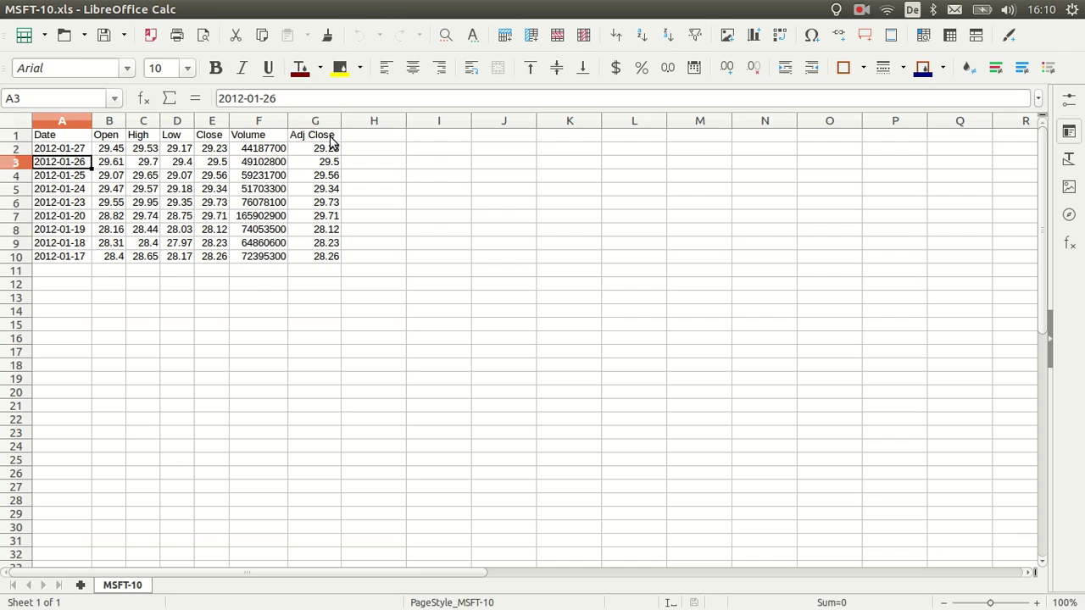
key("alt+Tab")
Change Skip Lines Count to 1 and add empty Field Path mappings for Columns 1–4
double_click(286, 339)
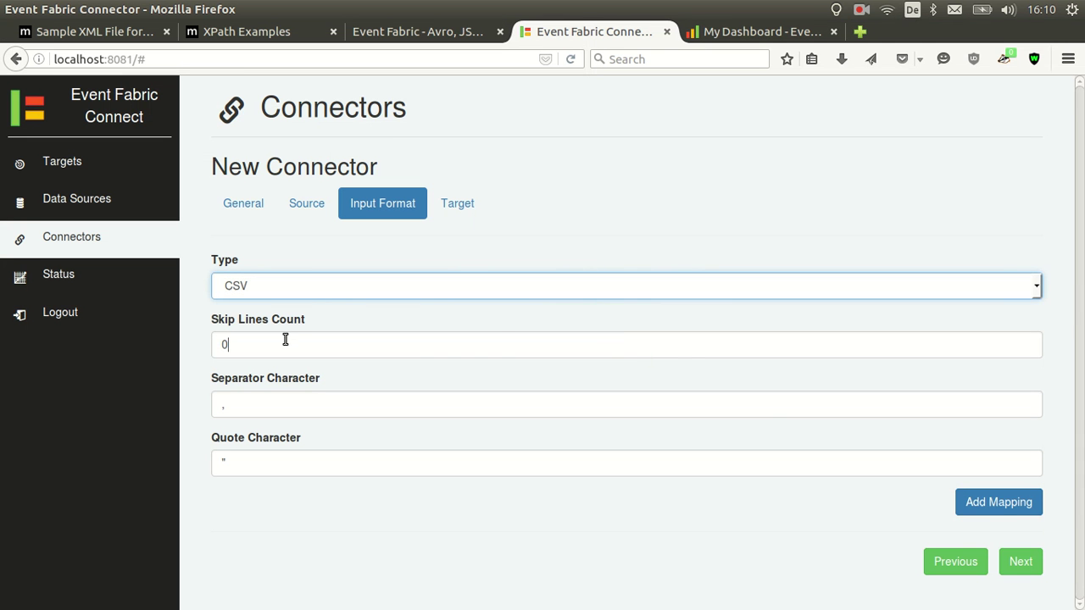
type("1")
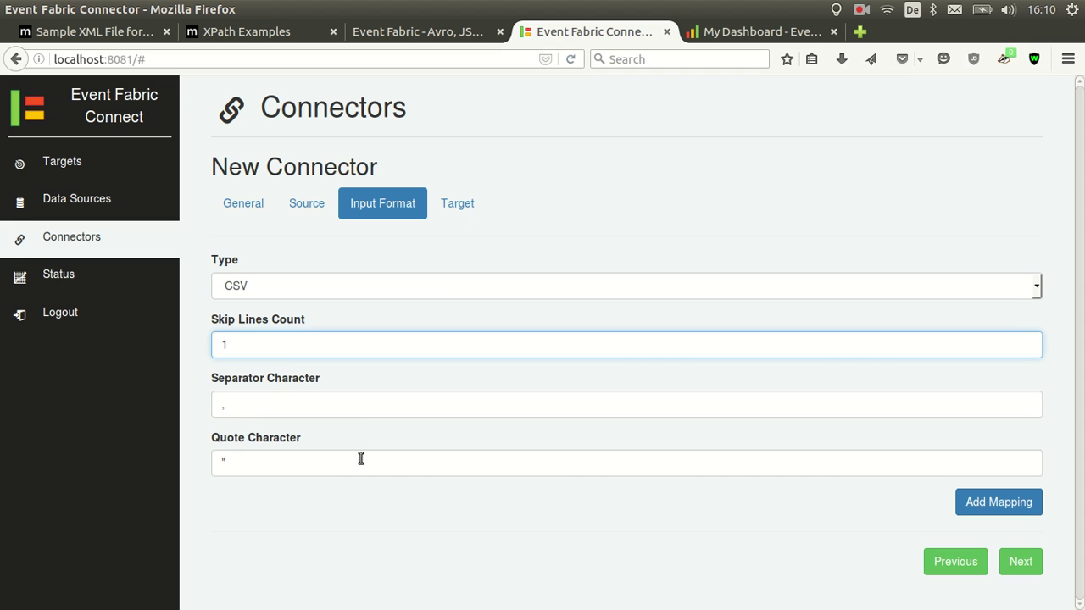
left_click(1000, 502)
scroll(975, 508, "down", 2)
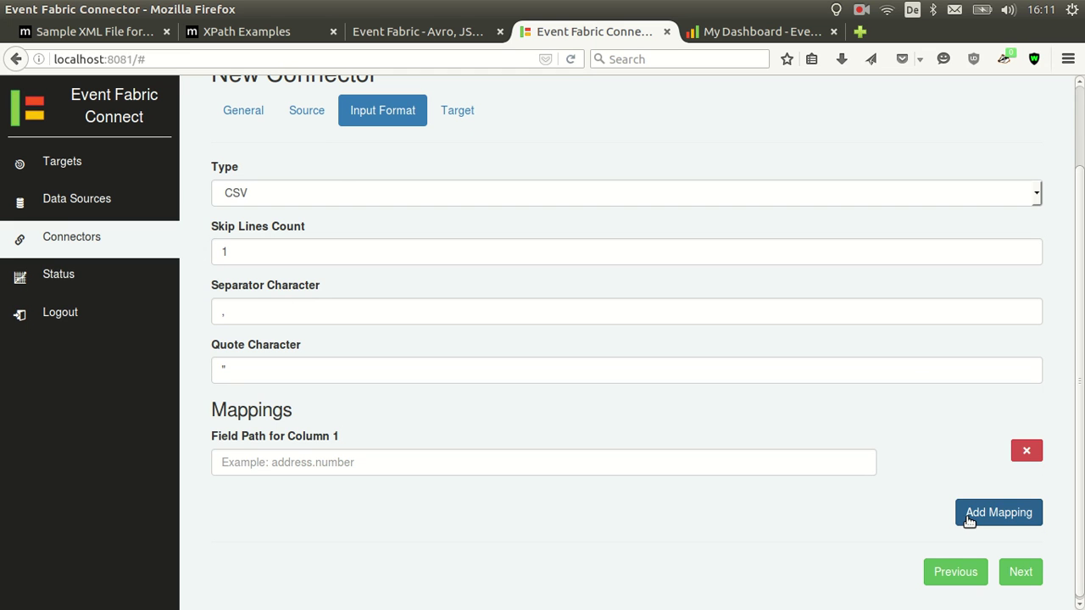
left_click(970, 517)
scroll(975, 513, "down", 1)
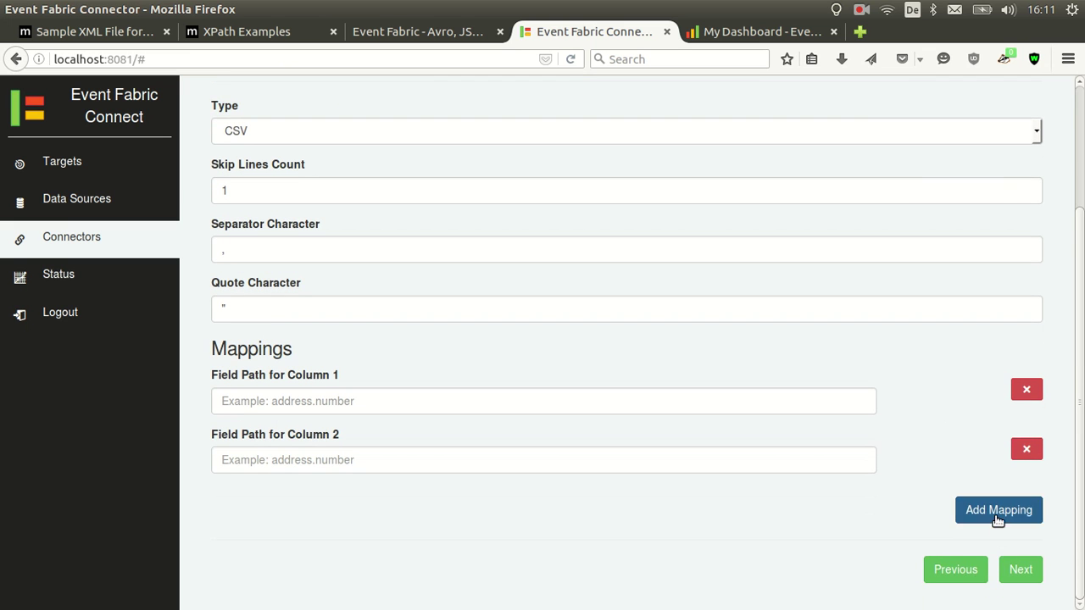
left_click(965, 514)
scroll(980, 519, "down", 1)
left_click(964, 511)
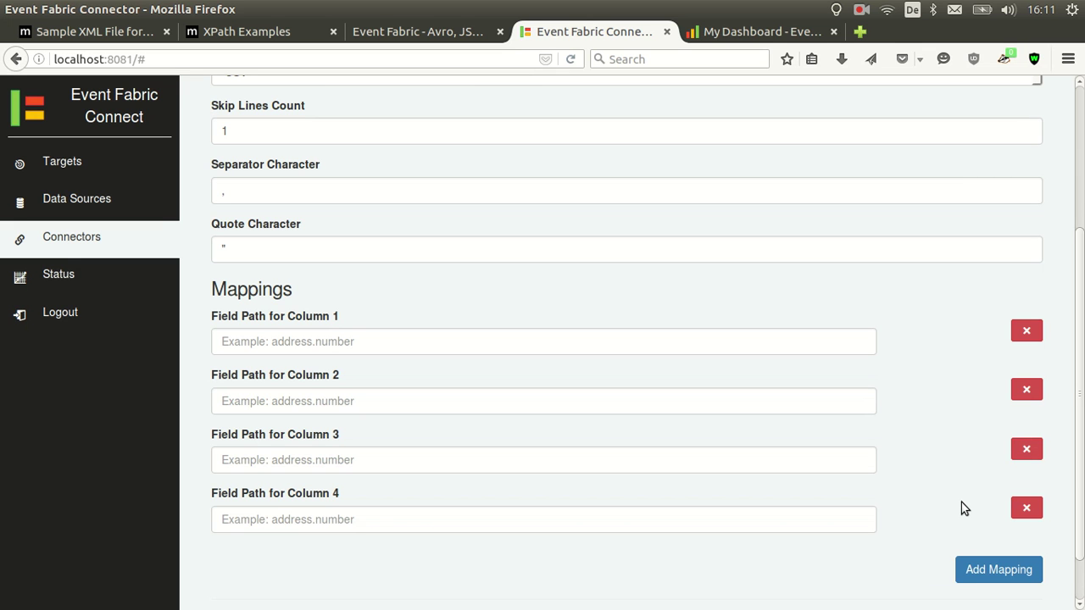
key("alt+Tab")
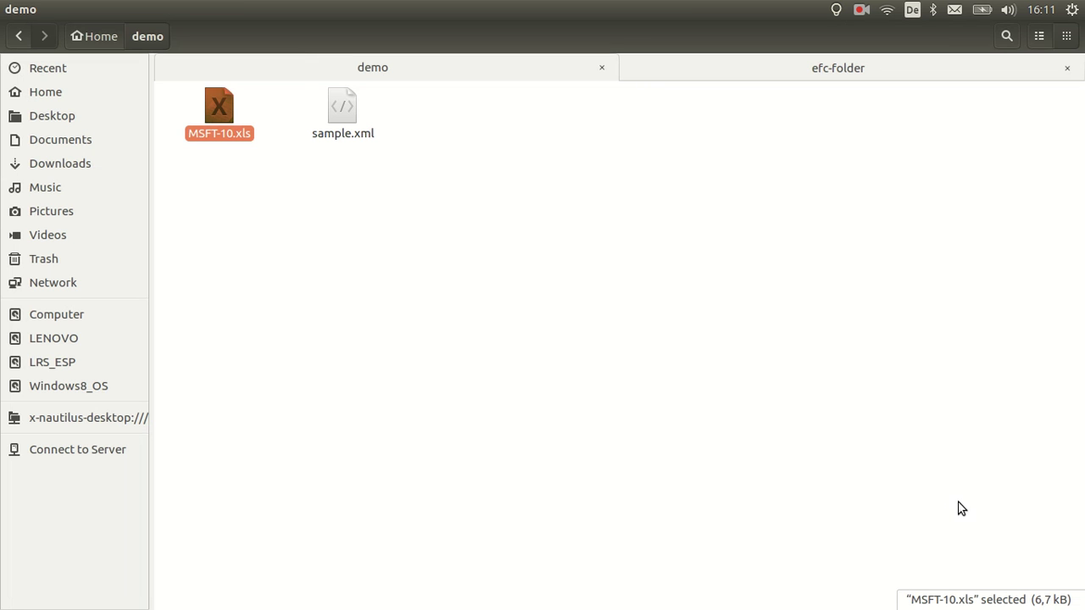
key("Return")
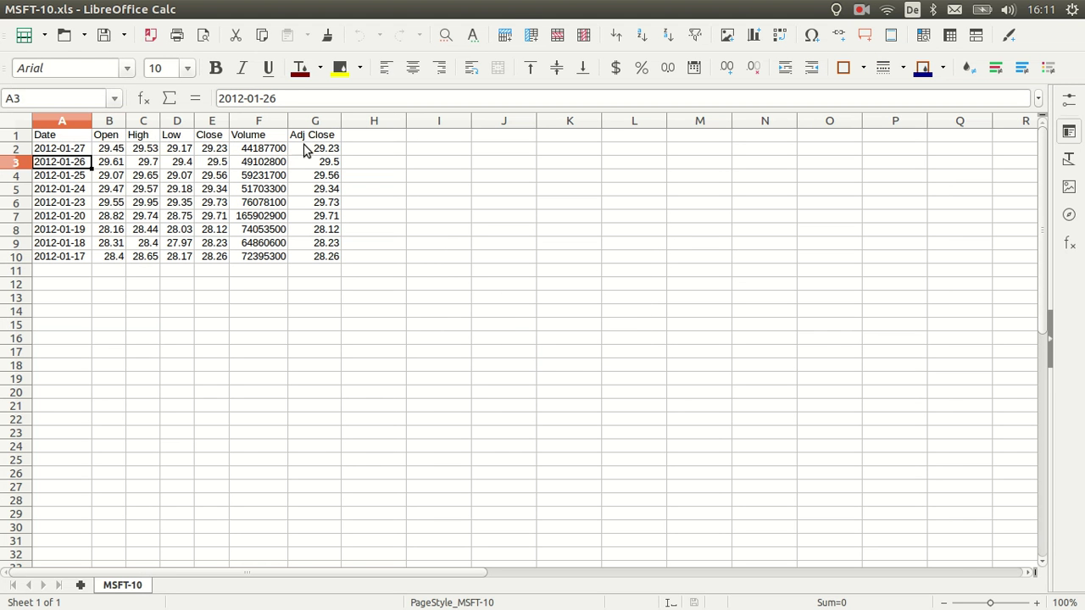
key("alt+Tab")
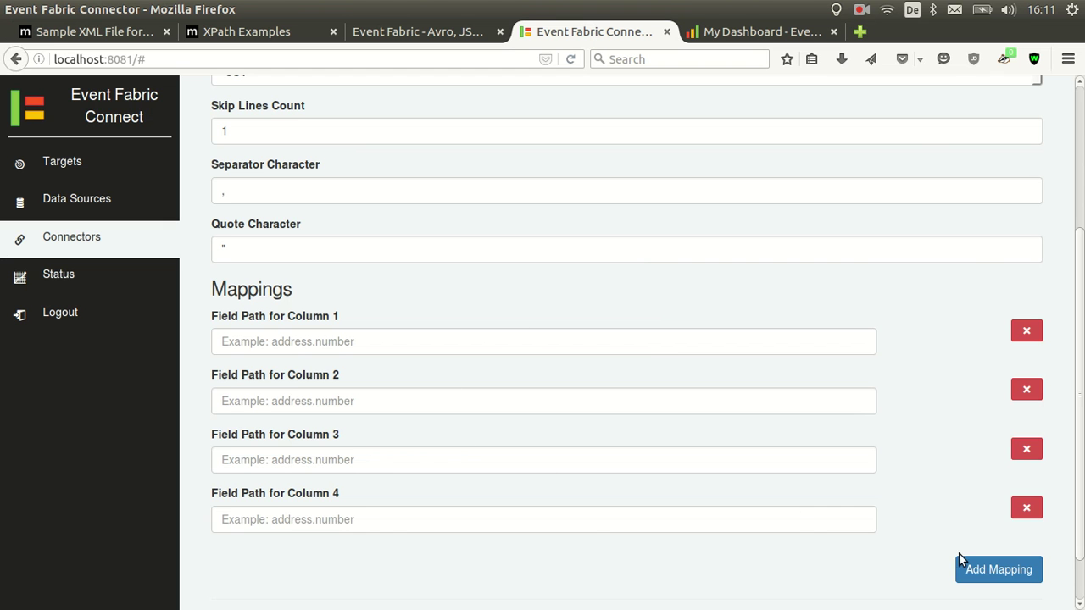
Add three more field mappings for Columns 5–7
left_click(964, 567)
scroll(991, 560, "down", 2)
left_click(976, 537)
scroll(969, 531, "down", 2)
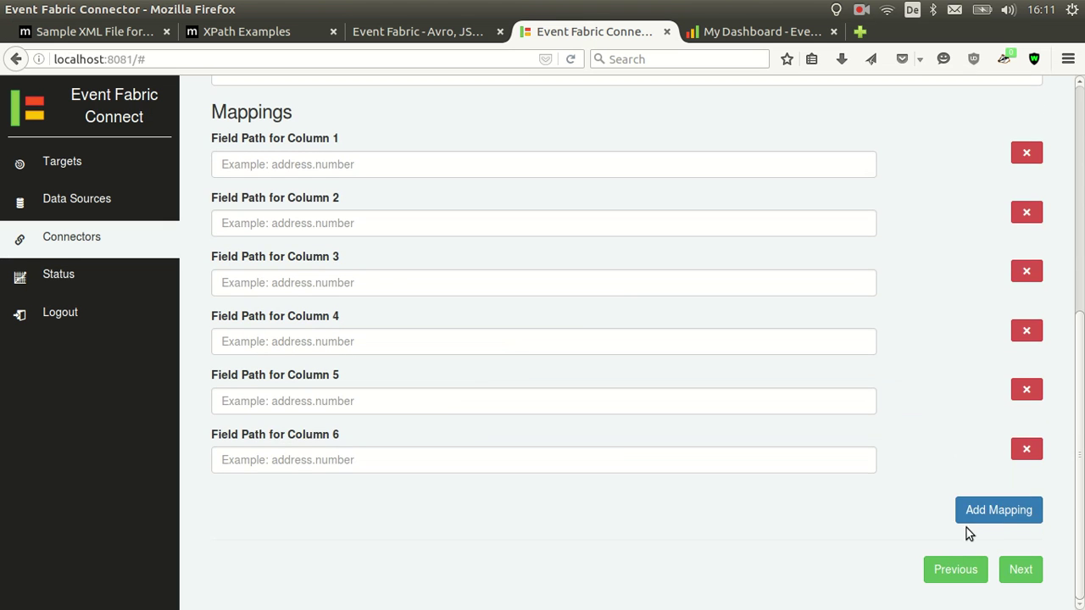
left_click(971, 513)
scroll(508, 356, "up", 1)
Enter field paths date, value.open and value.high for Columns 1–3
left_click(375, 235)
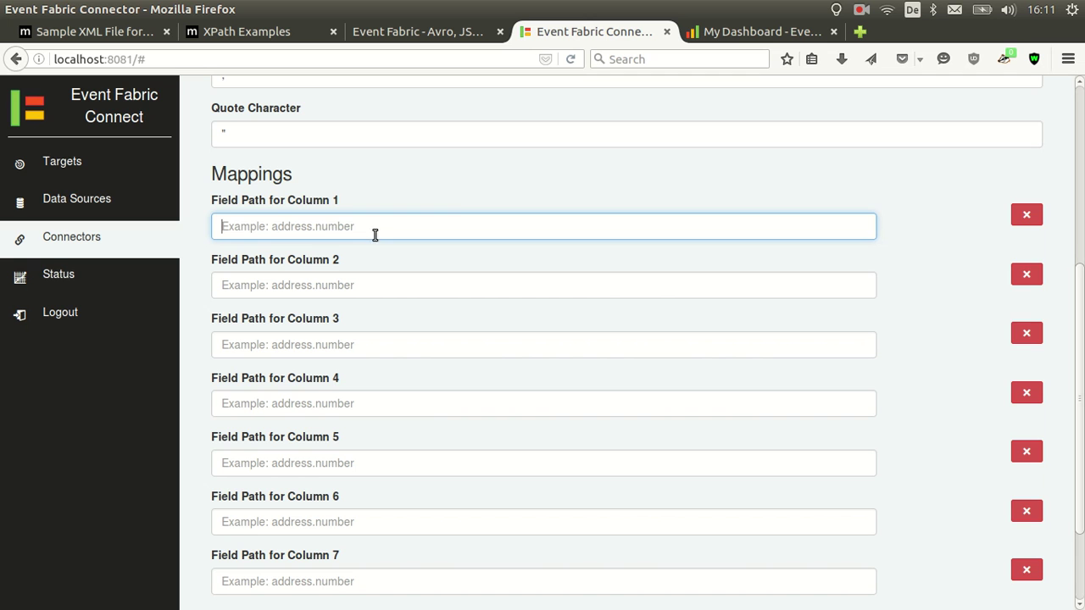
type("date")
key("Tab")
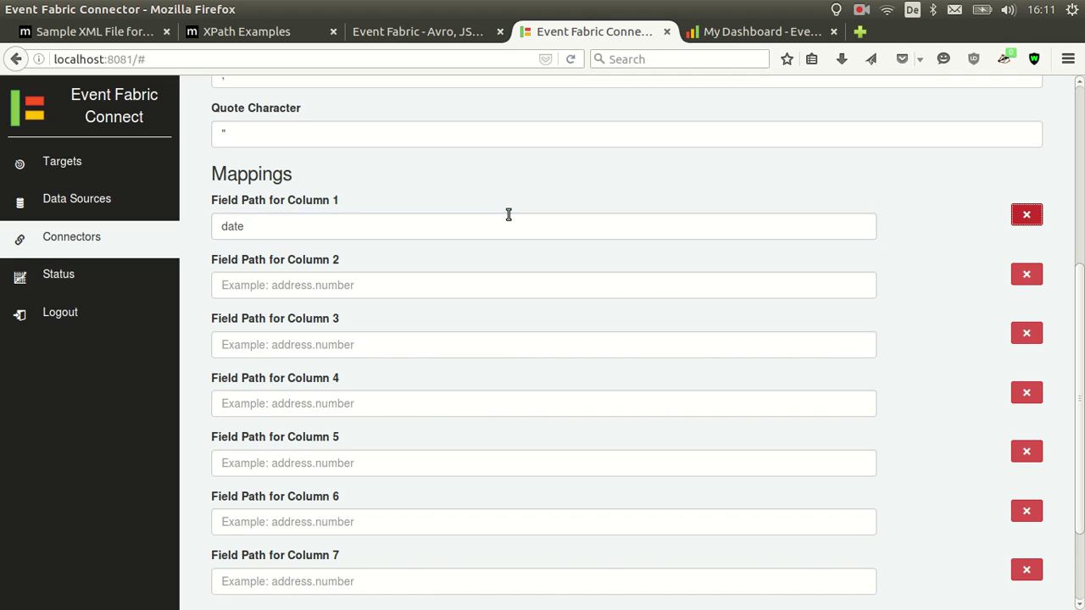
left_click(366, 284)
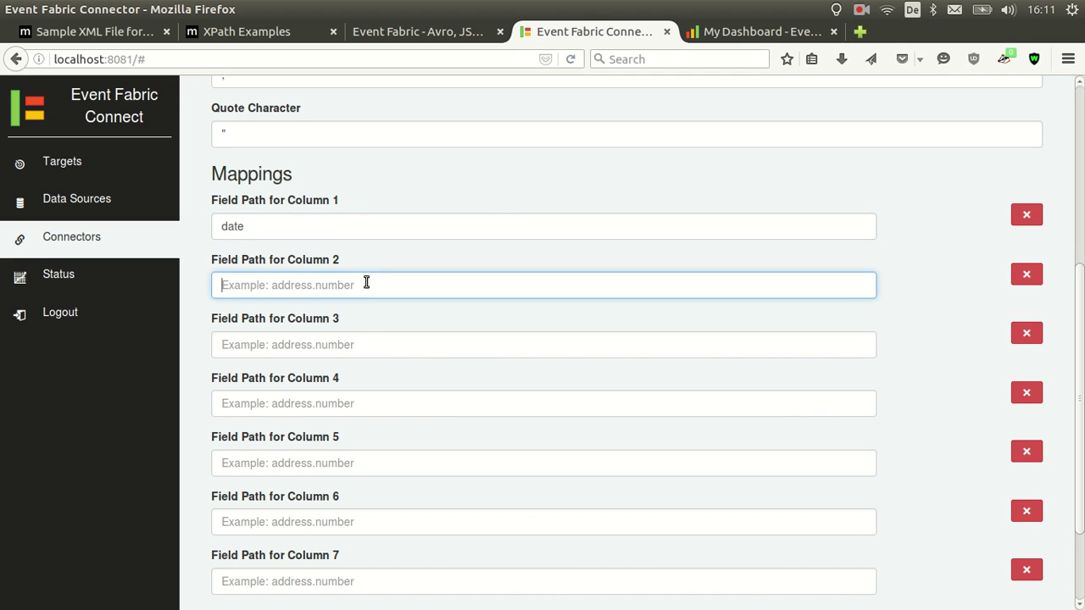
type("value.open")
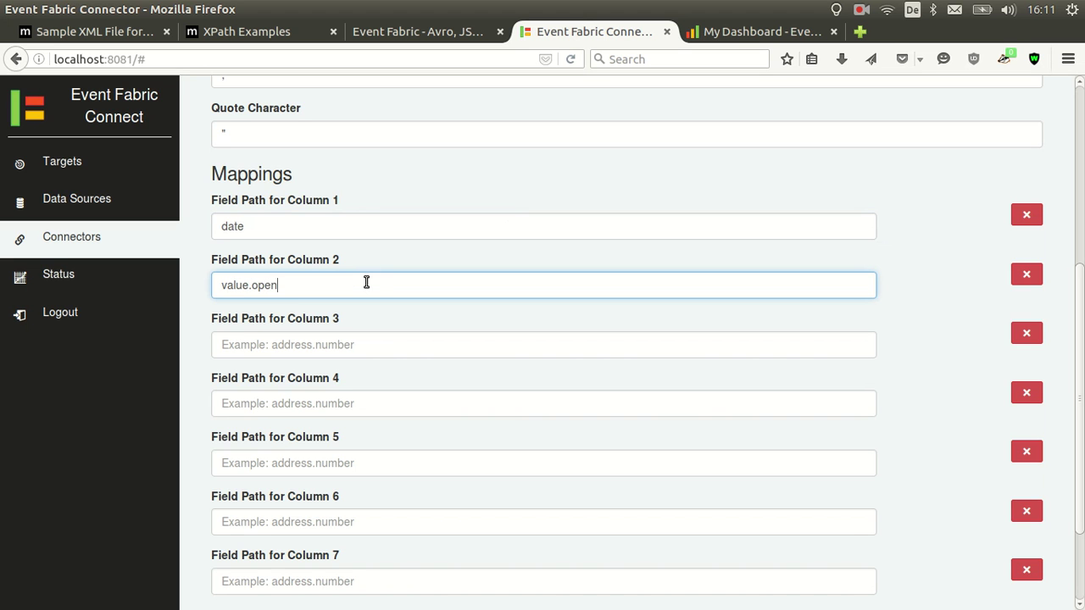
key("Tab")
key("Tab")
type("va")
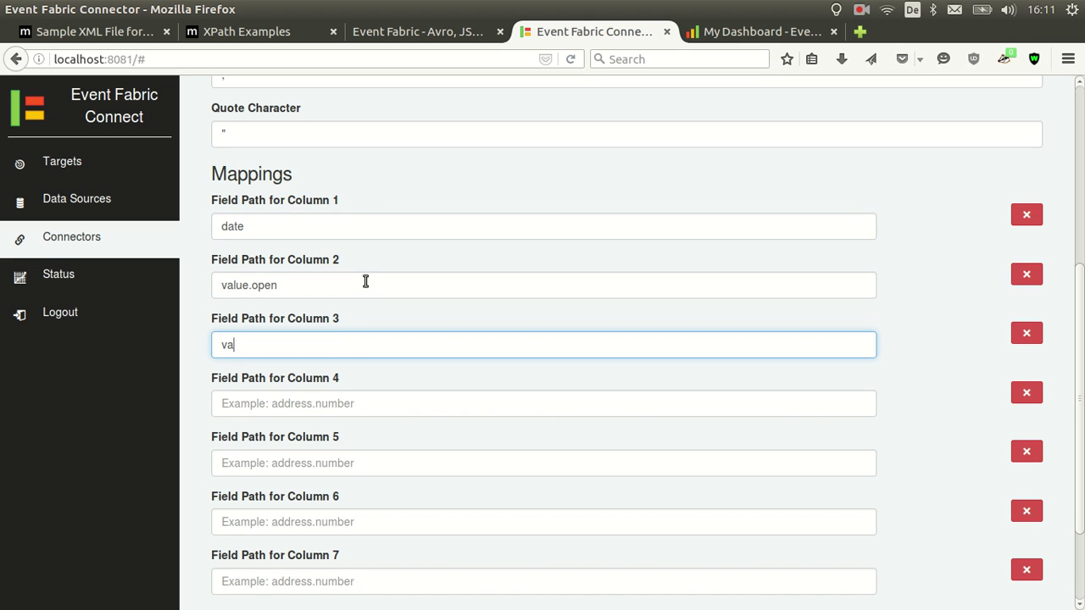
type("lue.high")
key("Tab")
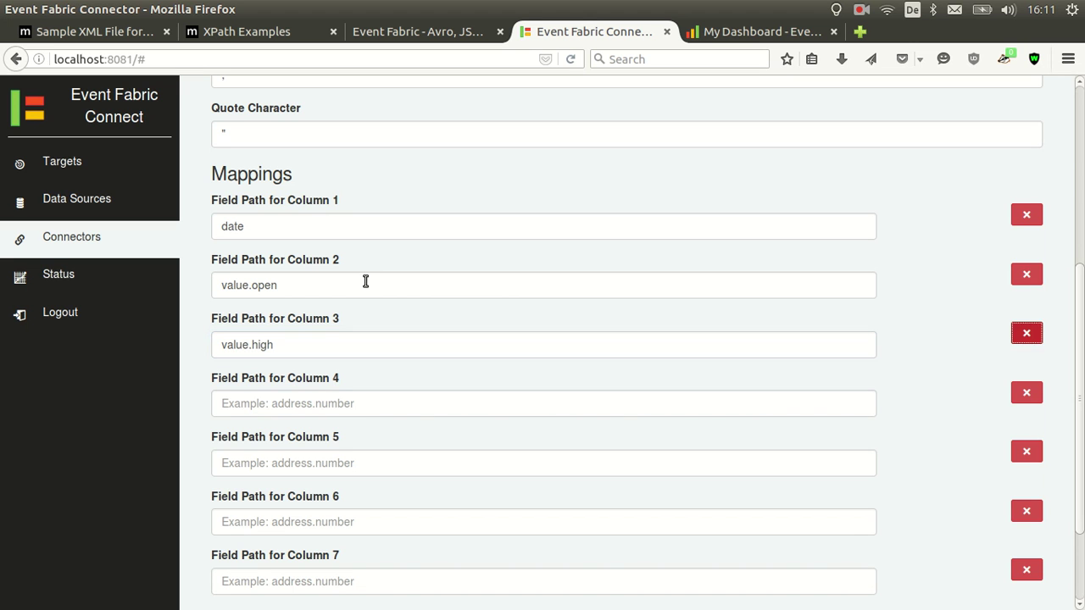
Enter value.low, value.close, value.volume and adjclose for Columns 4–7
key("Tab")
type("value.l")
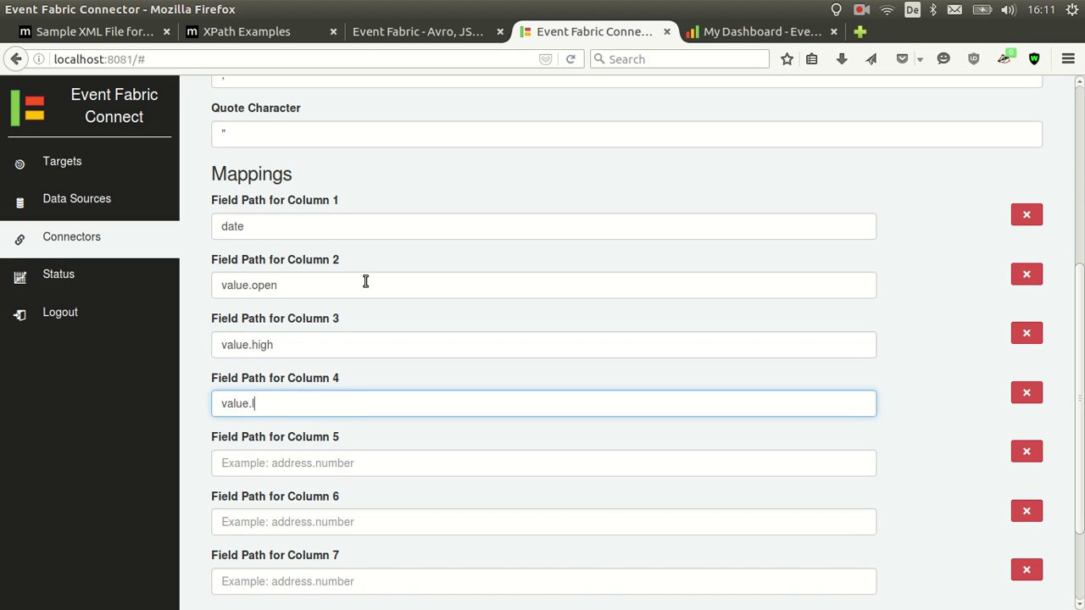
type("ow")
key("Tab")
key("Tab")
type("value.cl")
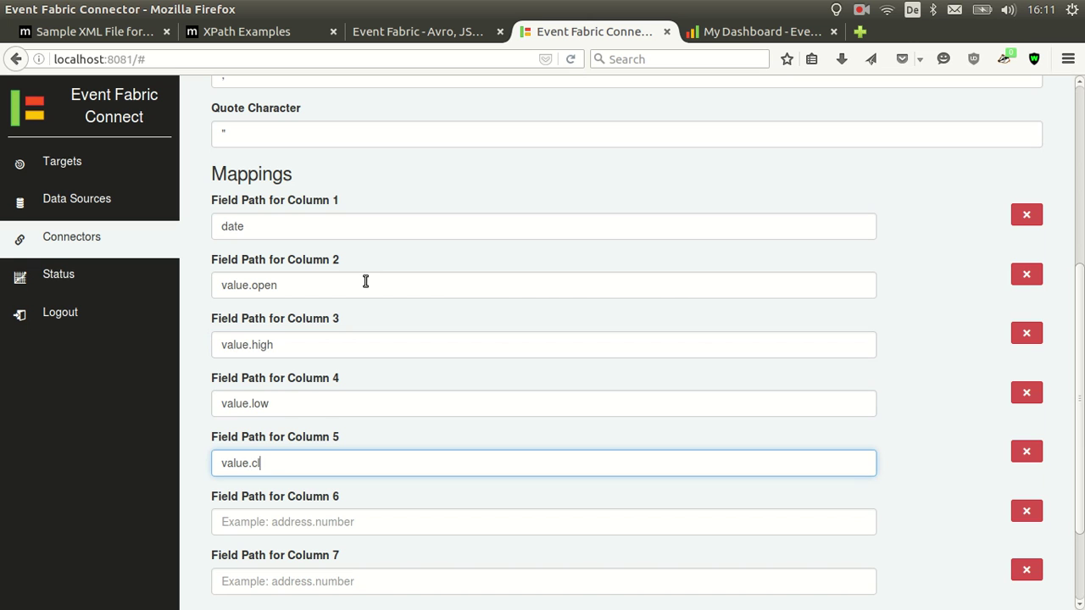
type("ose")
key("Tab")
key("Tab")
type("value.")
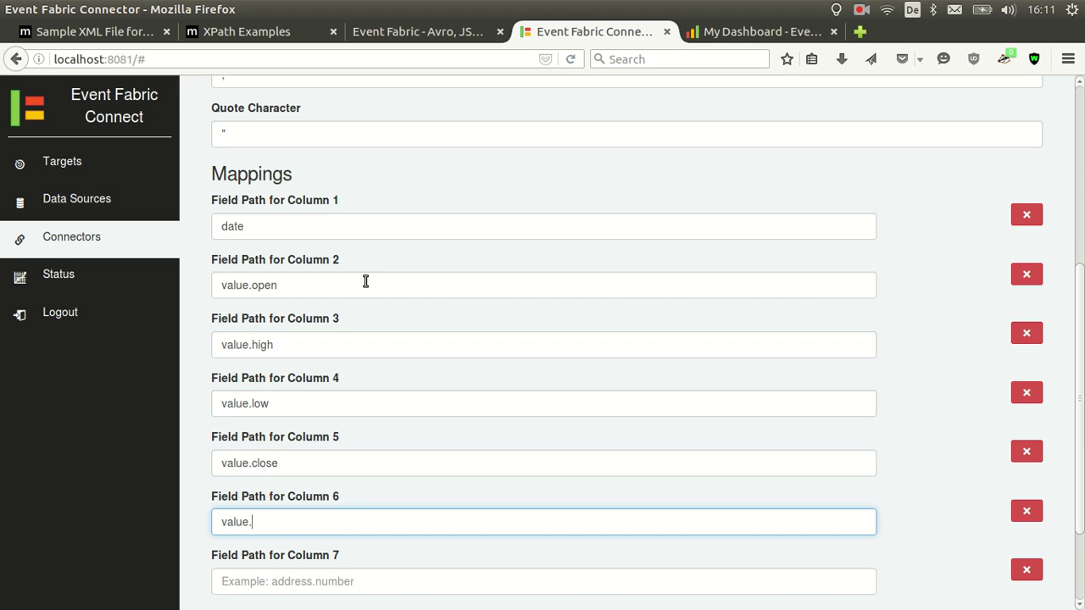
type("volume")
key("Tab")
key("Tab")
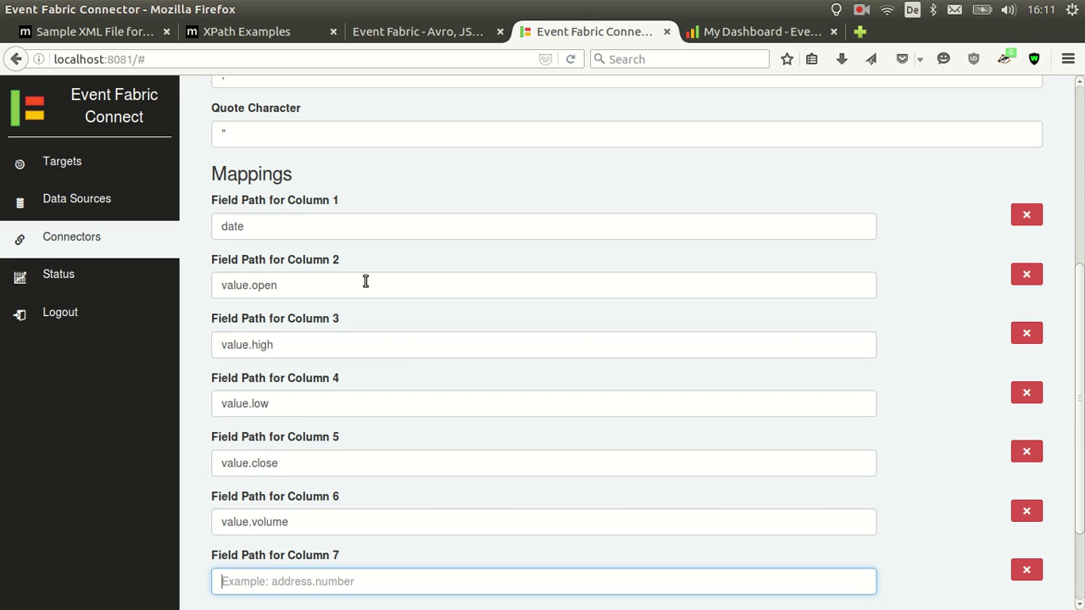
type("ad")
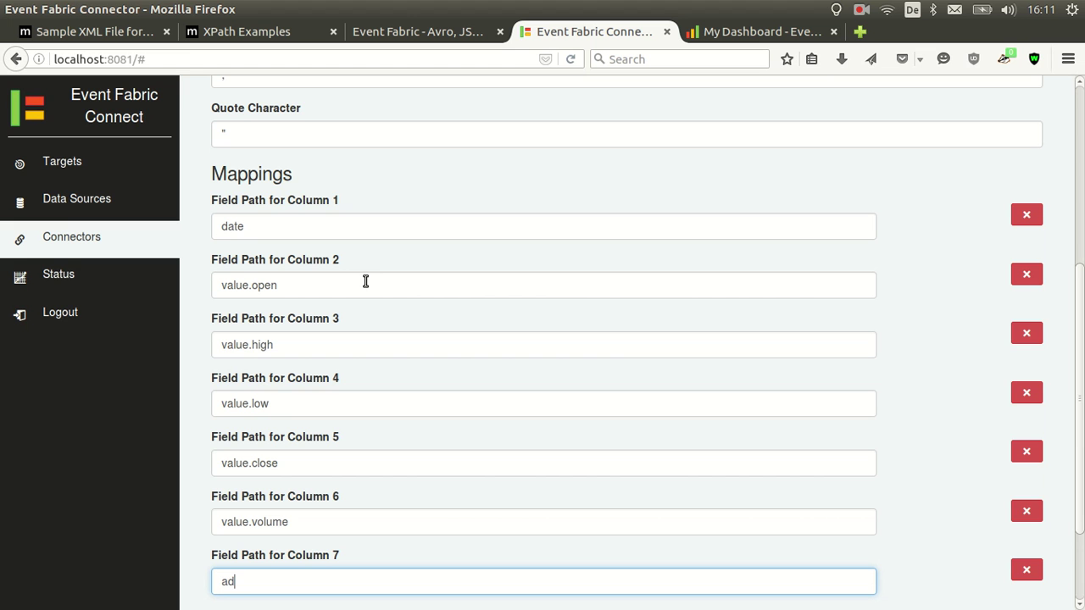
type("jclose")
scroll(542, 319, "down", 3)
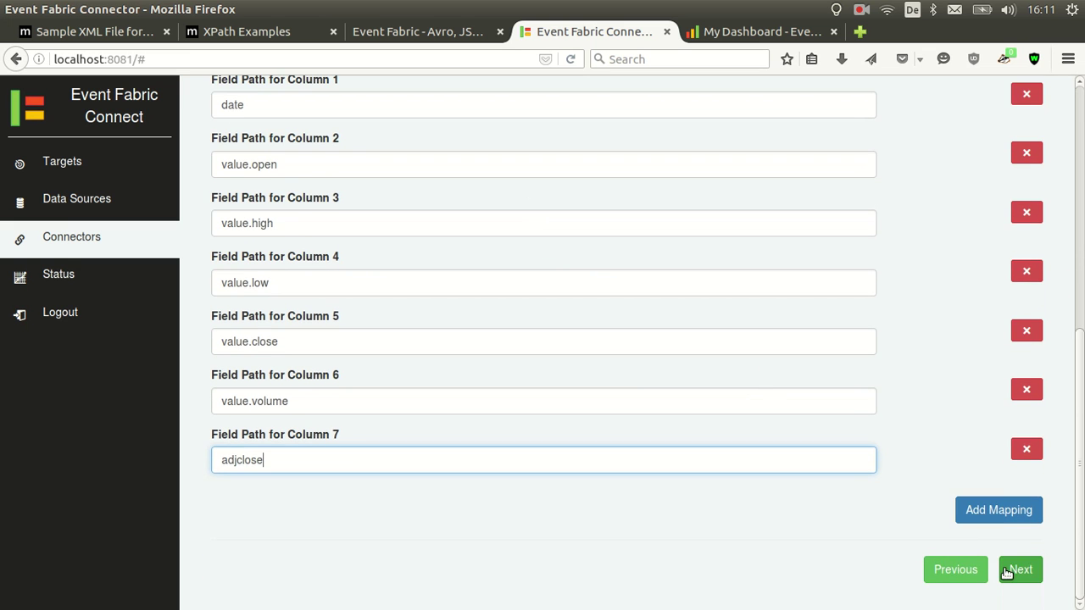
Target the connector at the user's Event Fabric group on channel csv
left_click(1010, 571)
left_click(399, 290)
left_click(400, 320)
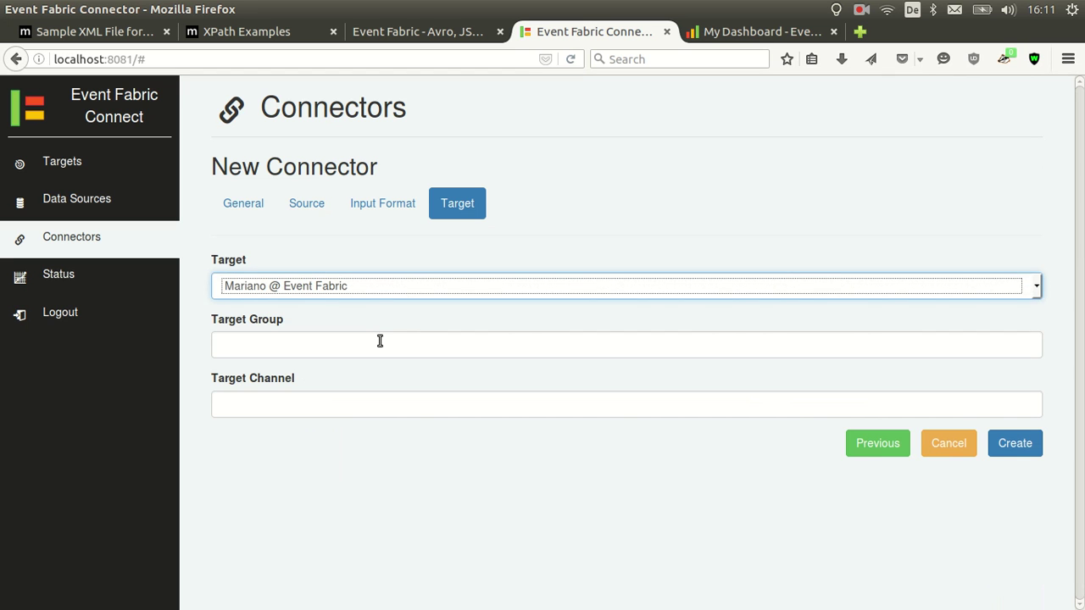
left_click(379, 344)
type("_user:mar")
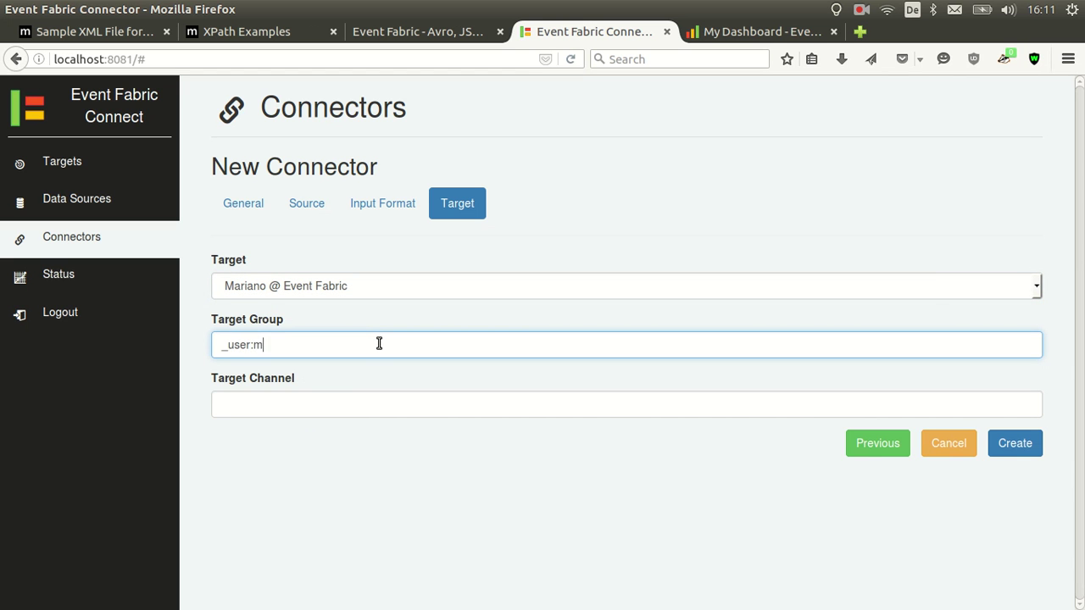
key("BackSpace")
key("BackSpace")
key("BackSpace")
type("_marianogu")
key("Tab")
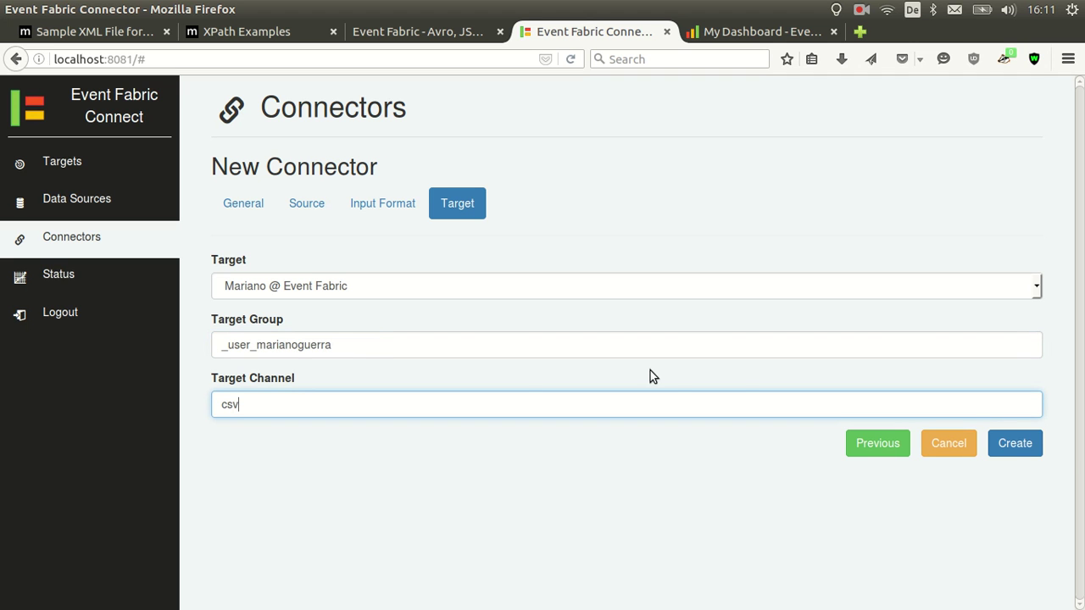
Create and start the Web CSV connector, then go to the Event Fabric dashboard
left_click(1005, 449)
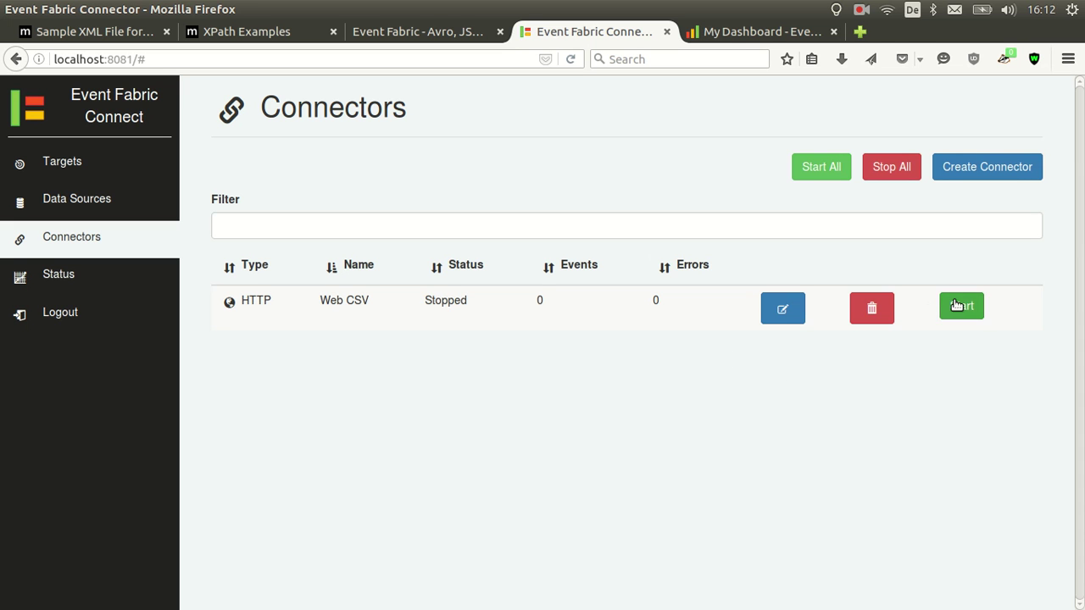
left_click(956, 305)
left_click(730, 32)
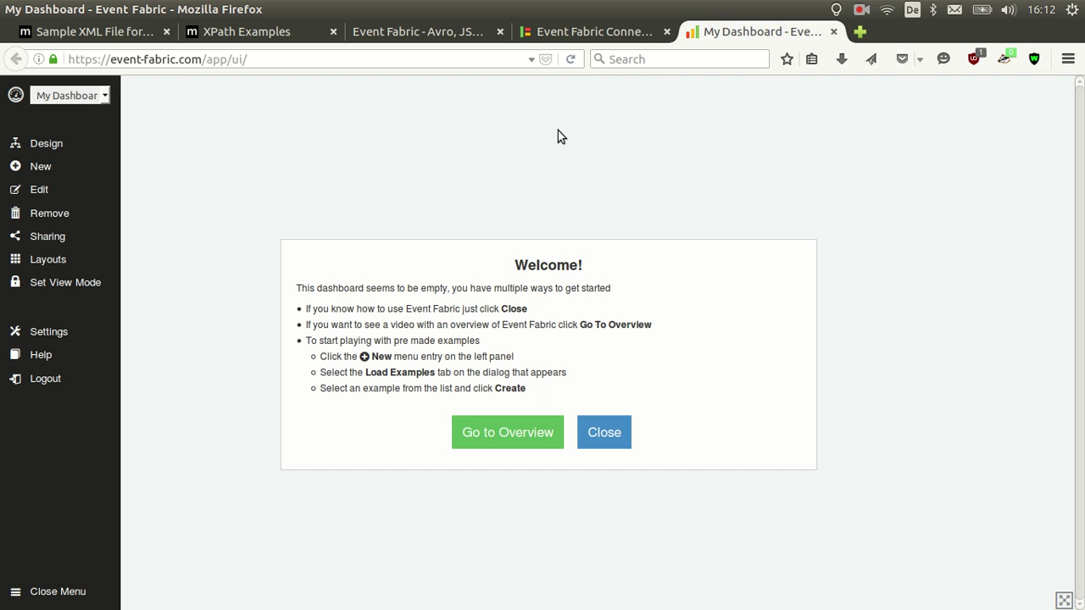
Place a new Event Source node on the dashboard design canvas
left_click(602, 431)
left_click(33, 142)
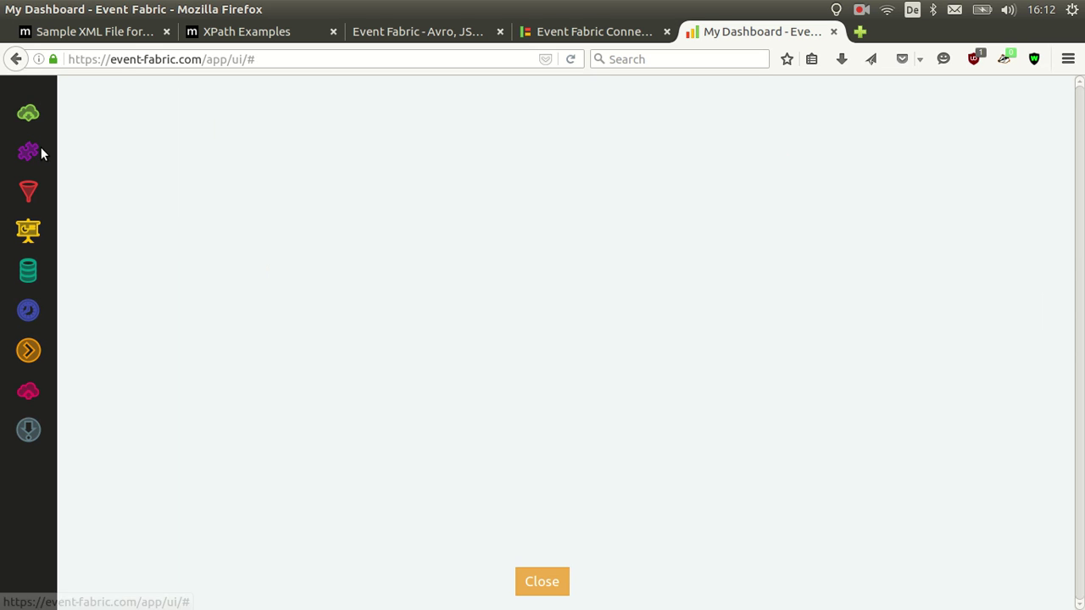
left_click_drag(28, 112, 244, 202)
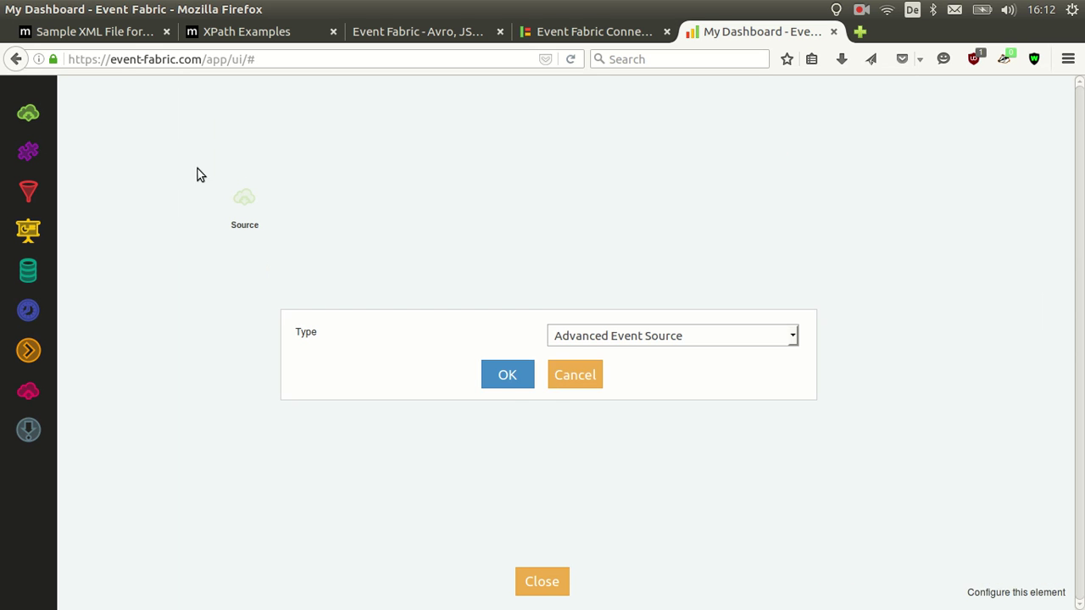
left_click(584, 335)
left_click(597, 365)
left_click(513, 377)
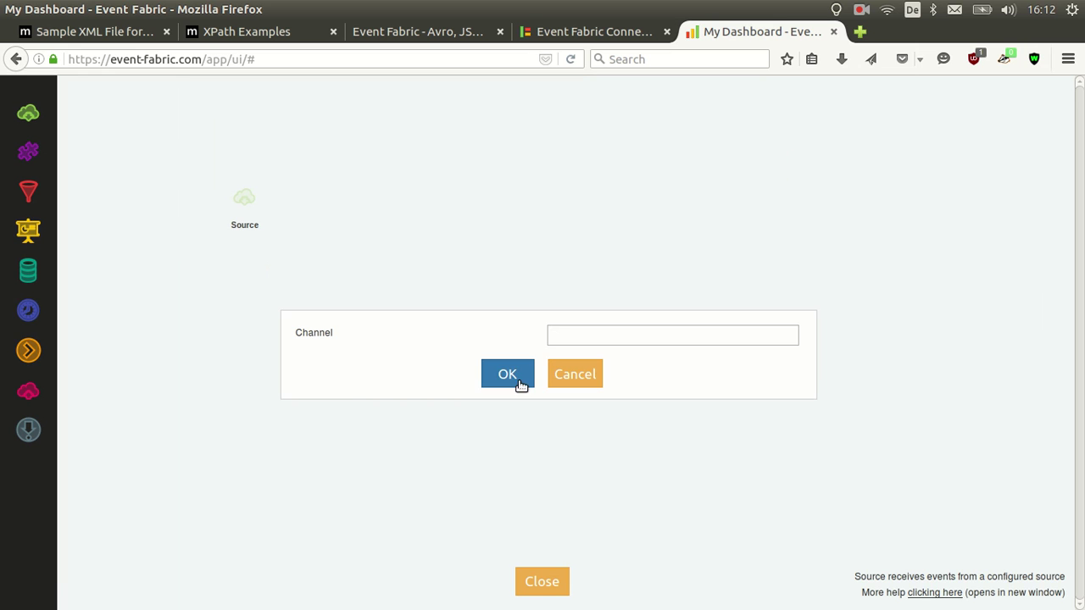
Set the source's channel to csv and rename the node csv
left_click(555, 337)
type("csv")
left_click(513, 379)
double_click(250, 226)
type("csv")
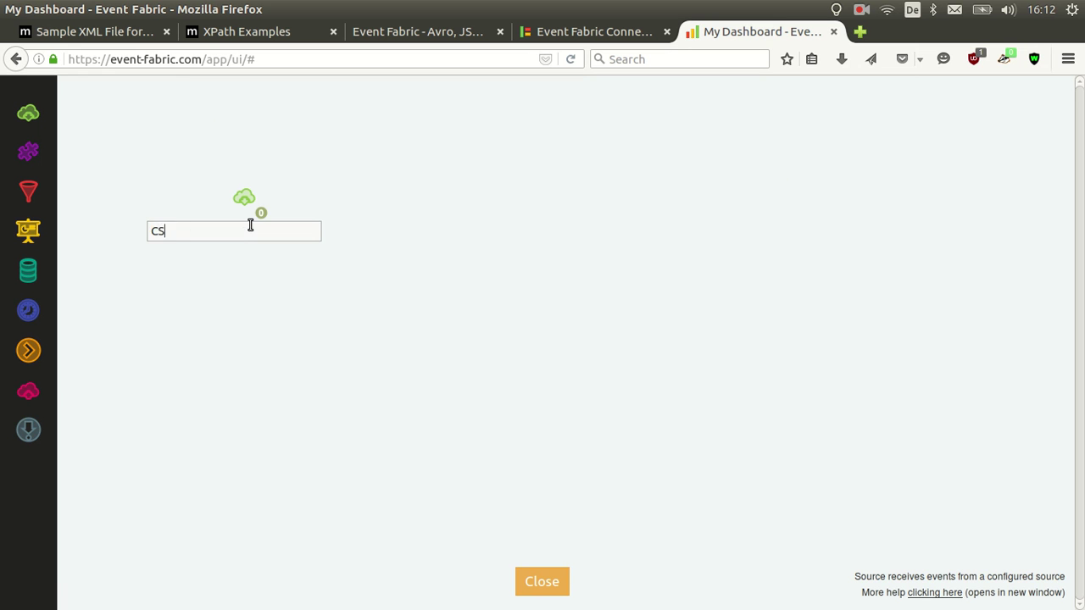
key("Return")
left_click(266, 213)
scroll(249, 305, "down", 3)
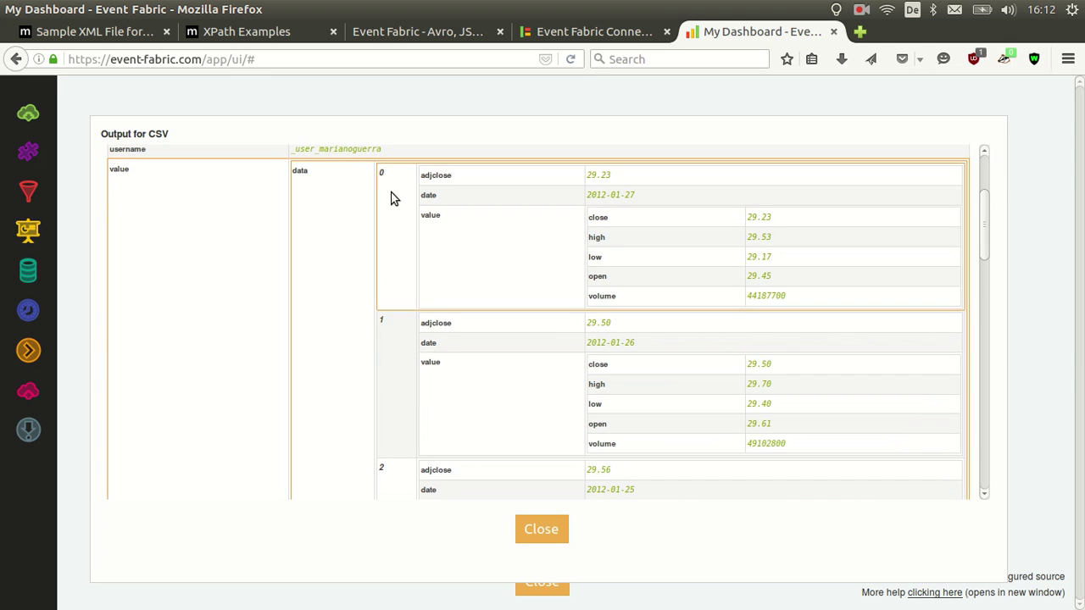
scroll(381, 223, "down", 12)
scroll(381, 223, "down", 8)
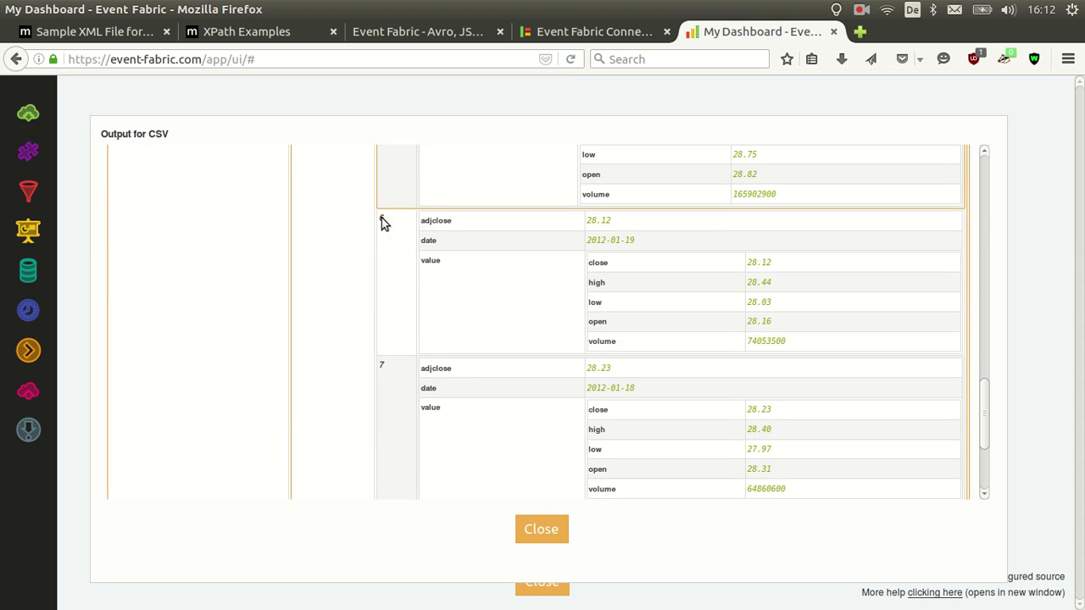
scroll(390, 241, "up", 3)
scroll(395, 248, "up", 15)
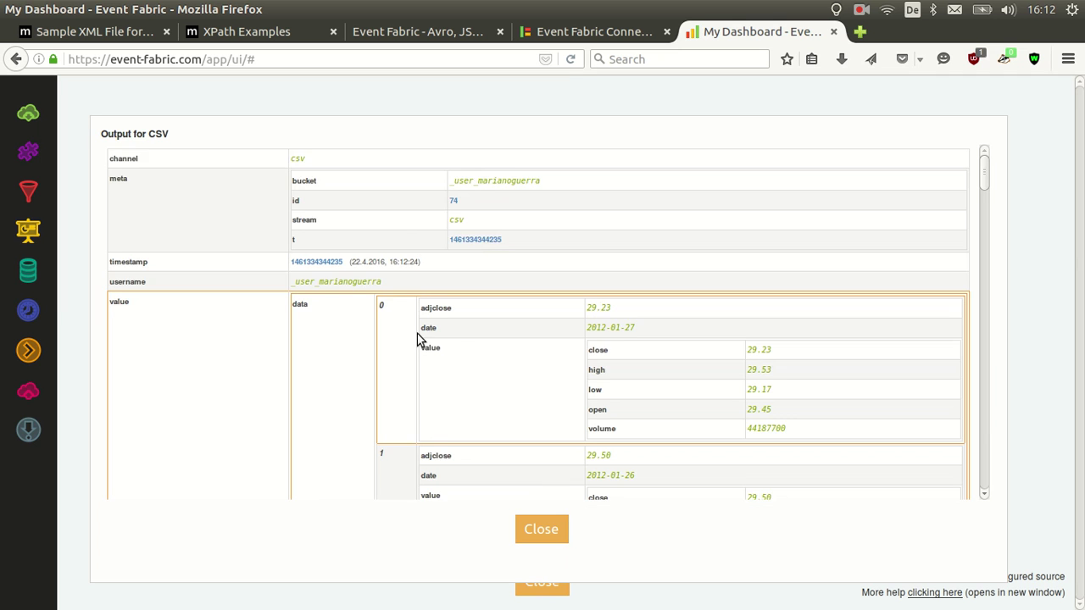
scroll(424, 356, "down", 1)
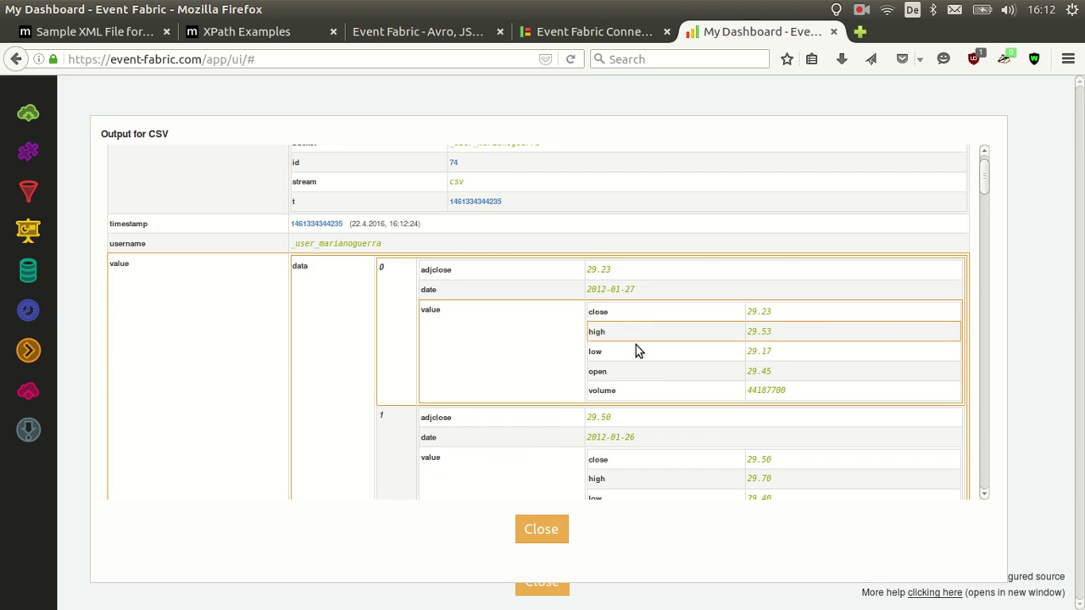
scroll(552, 378, "down", 5)
scroll(407, 272, "down", 2)
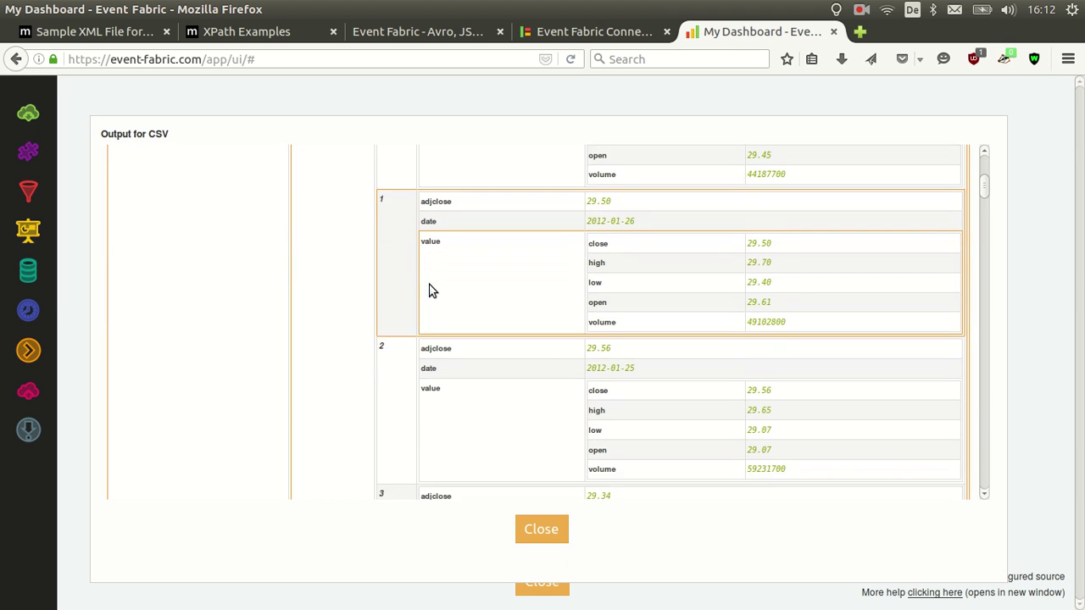
left_click(542, 529)
Start another new connector named Sensor
left_click(564, 31)
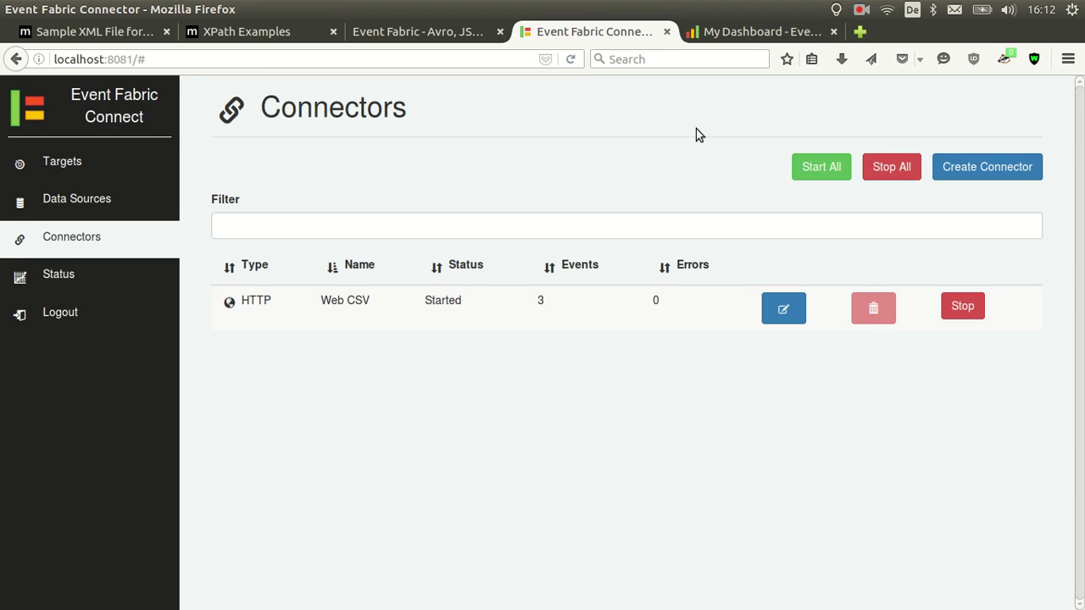
left_click(971, 167)
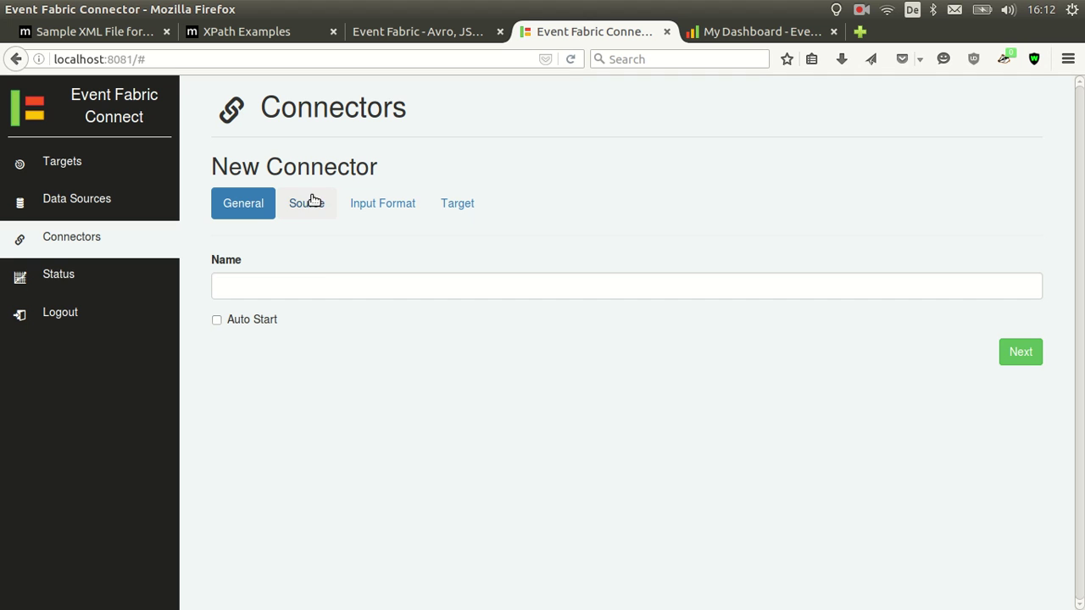
left_click(323, 286)
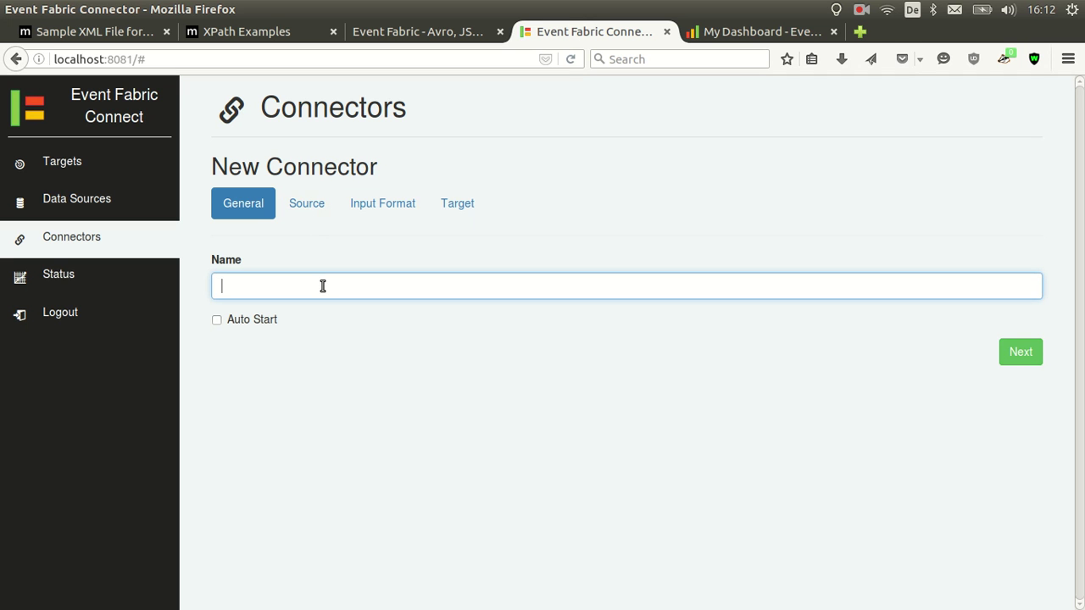
type("Sensorts")
Use an MQTT source with queue sensors and broker tcp://localhost:1883, authentication off
left_click(307, 205)
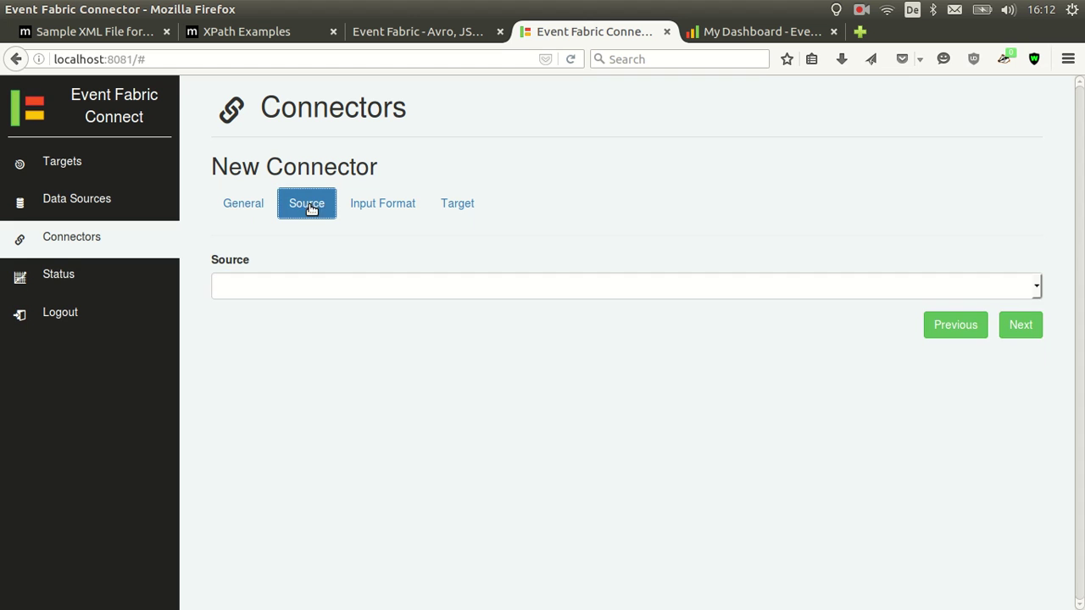
left_click(329, 286)
left_click(290, 433)
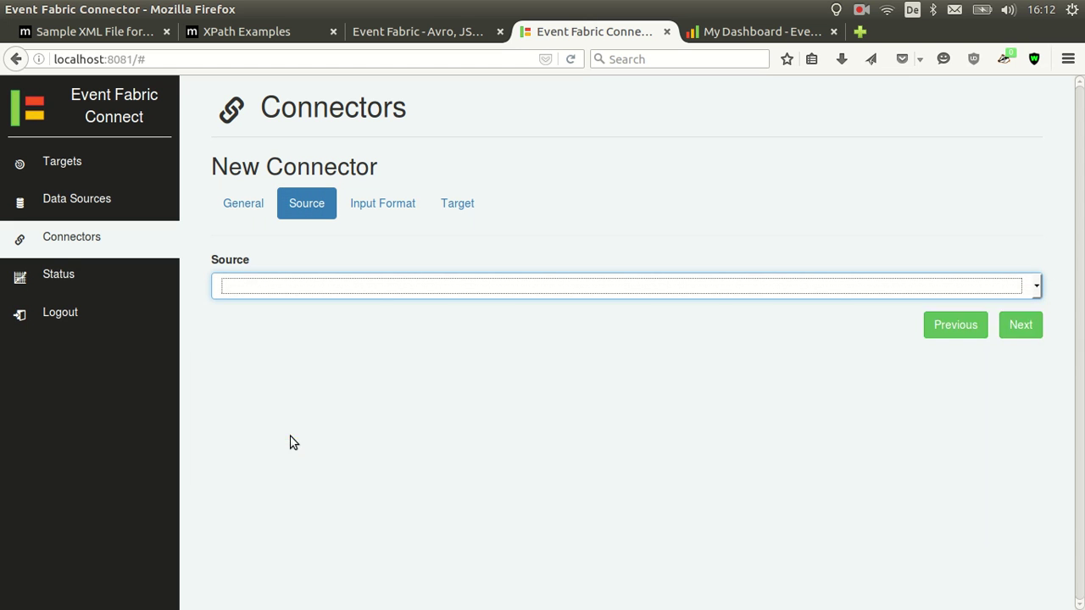
left_click(285, 348)
type("sensors")
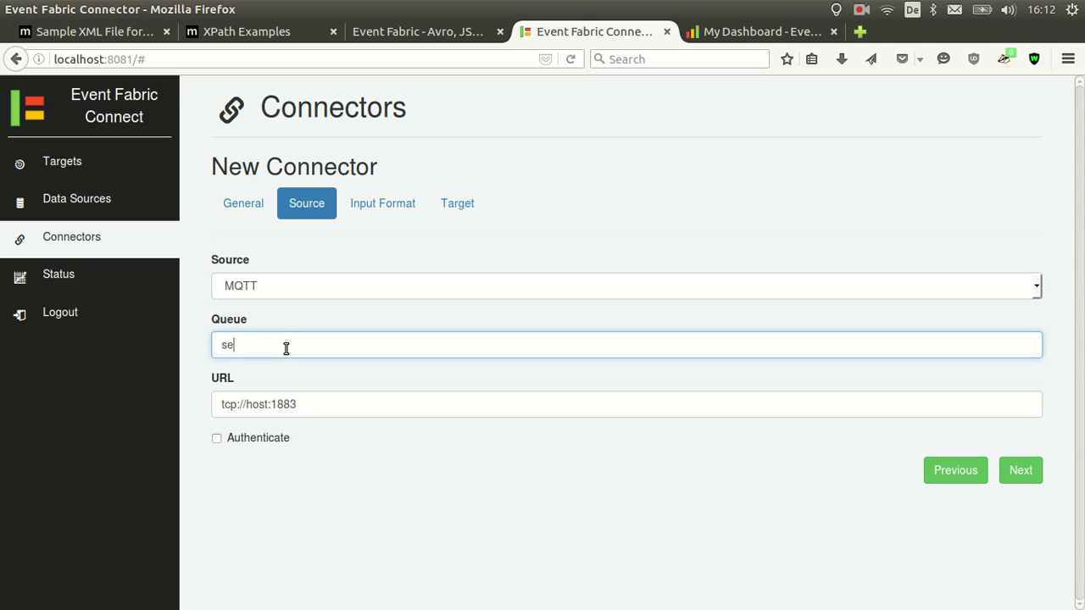
left_click(245, 410)
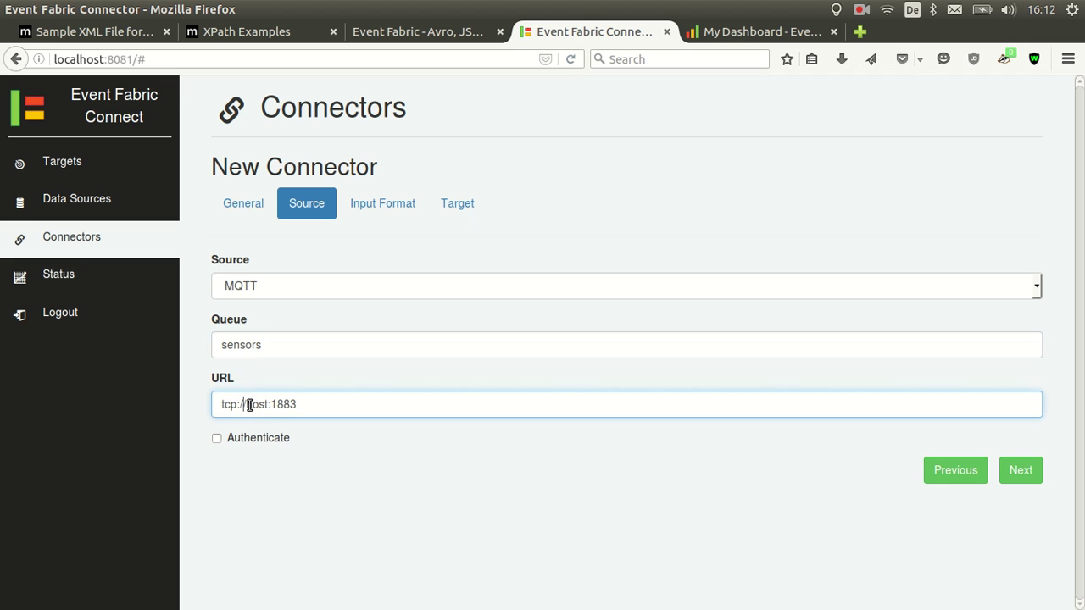
type("local")
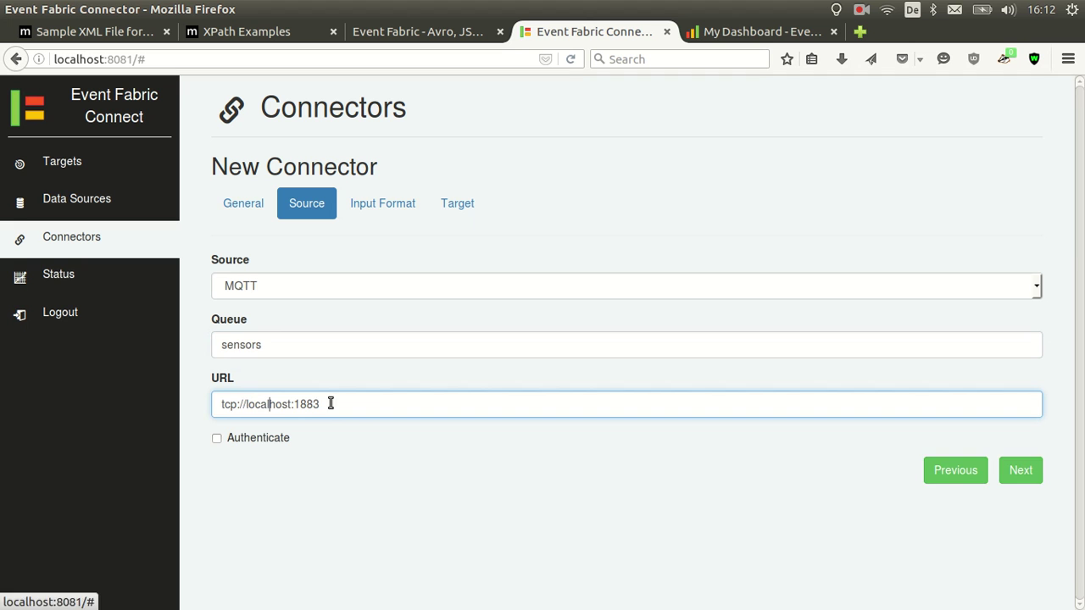
left_click(265, 441)
left_click(266, 442)
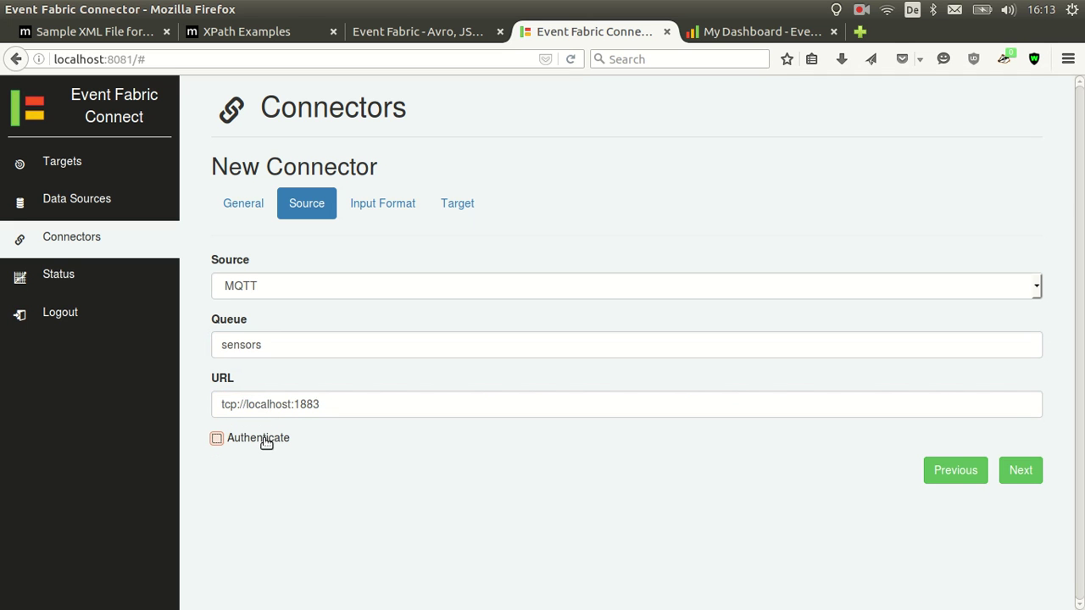
left_click(381, 204)
Set the input format to JSON with JSON mapping left off
left_click(381, 286)
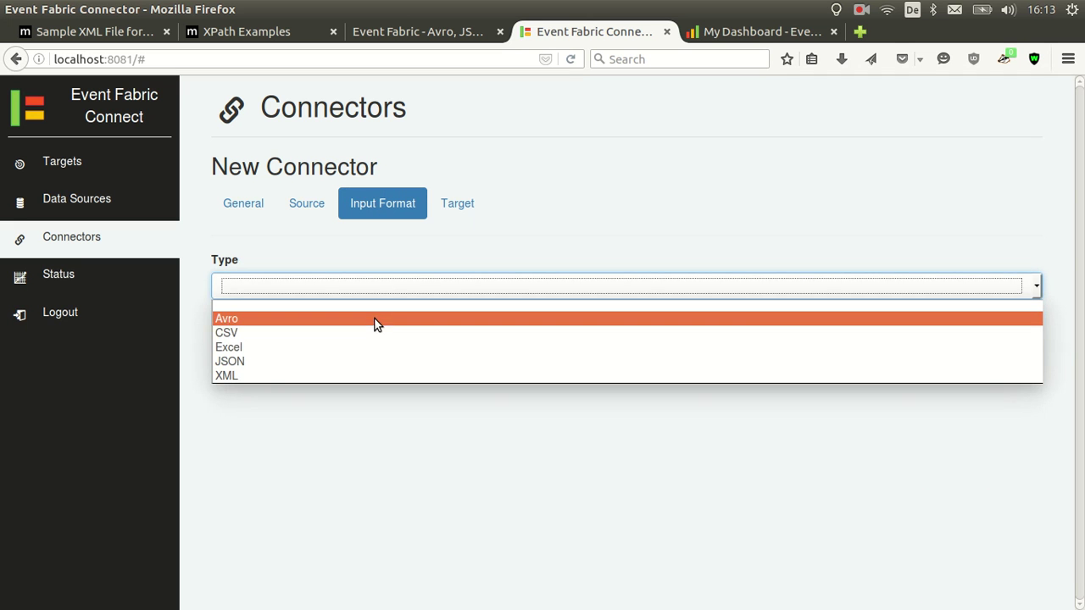
left_click(326, 361)
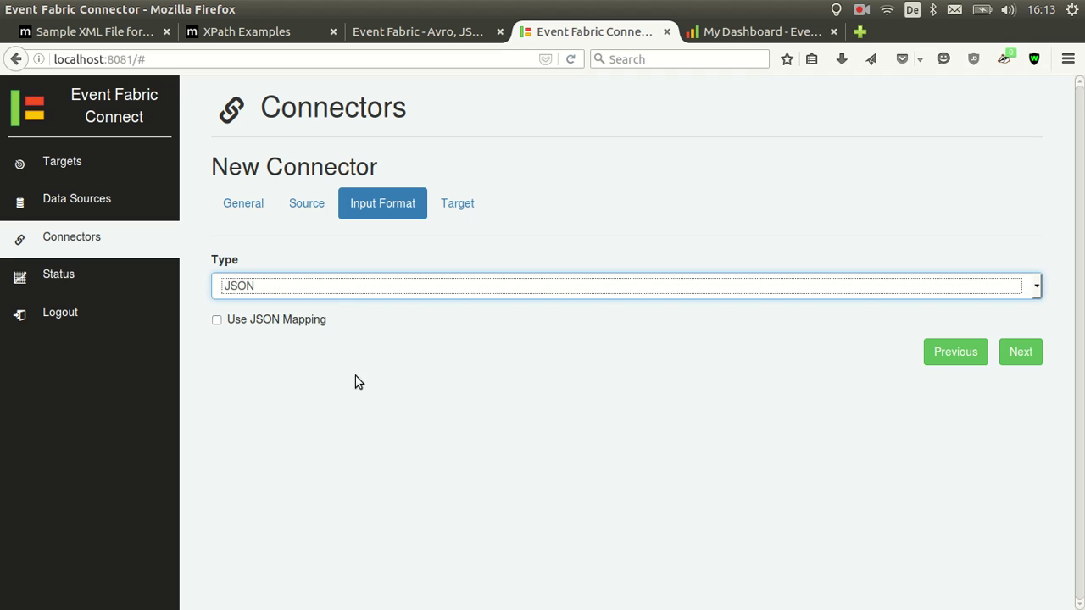
left_click(280, 323)
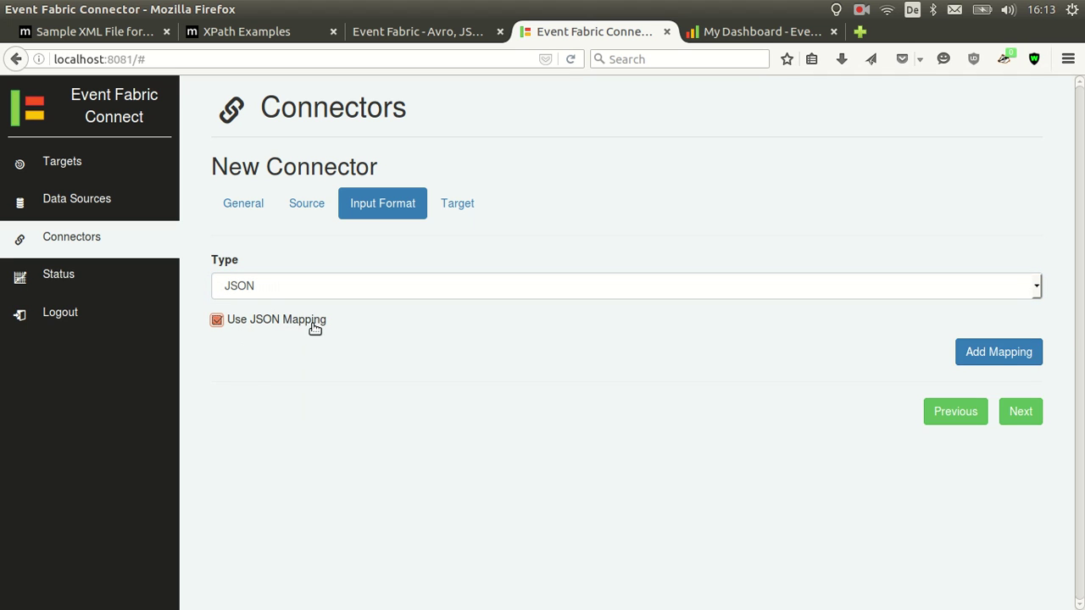
left_click(975, 352)
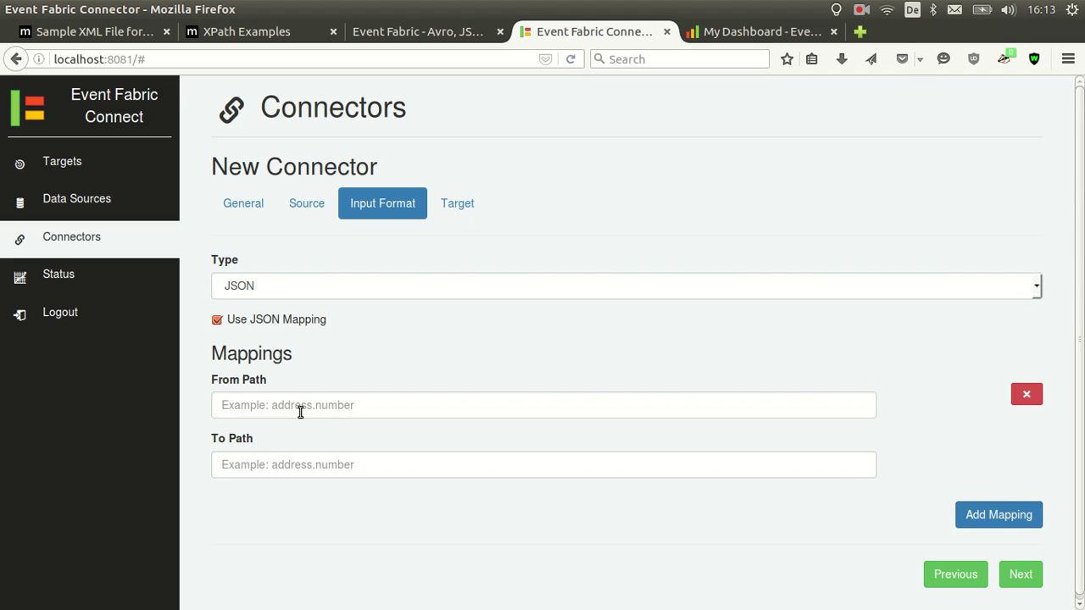
left_click(269, 318)
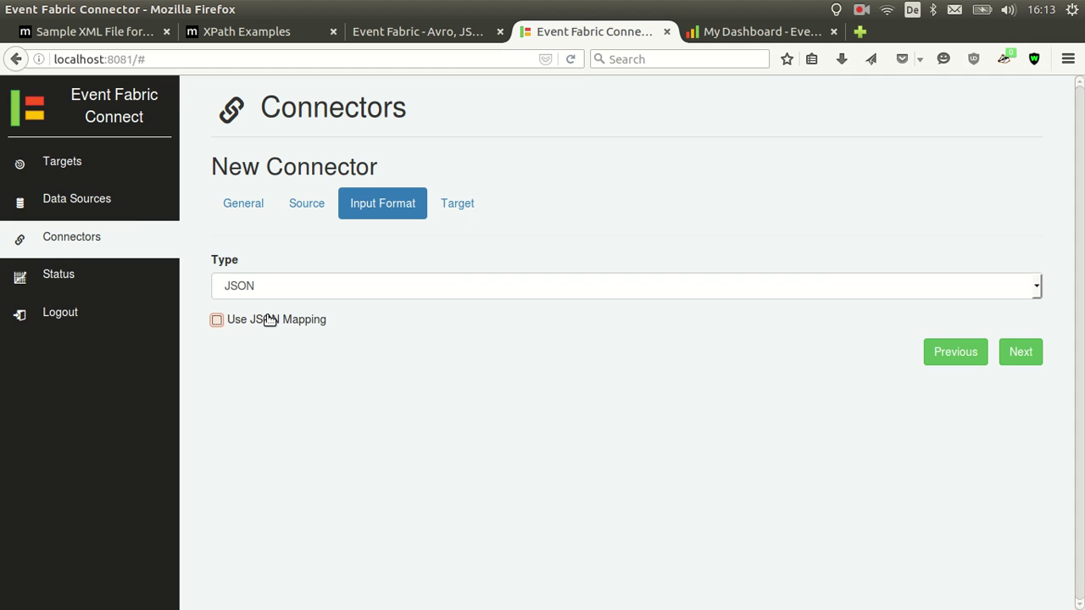
Deliver to the user's Event Fabric group on channel sensors and create the connector
left_click(445, 203)
left_click(383, 286)
left_click(373, 319)
left_click(356, 346)
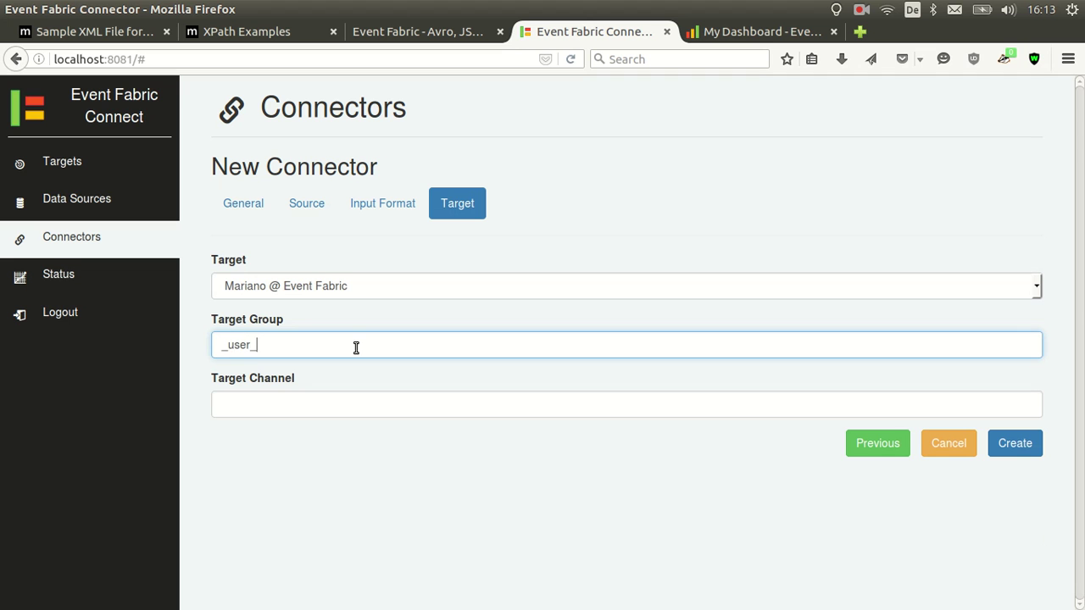
type("_user_marianoguerra")
key("Tab")
type("s")
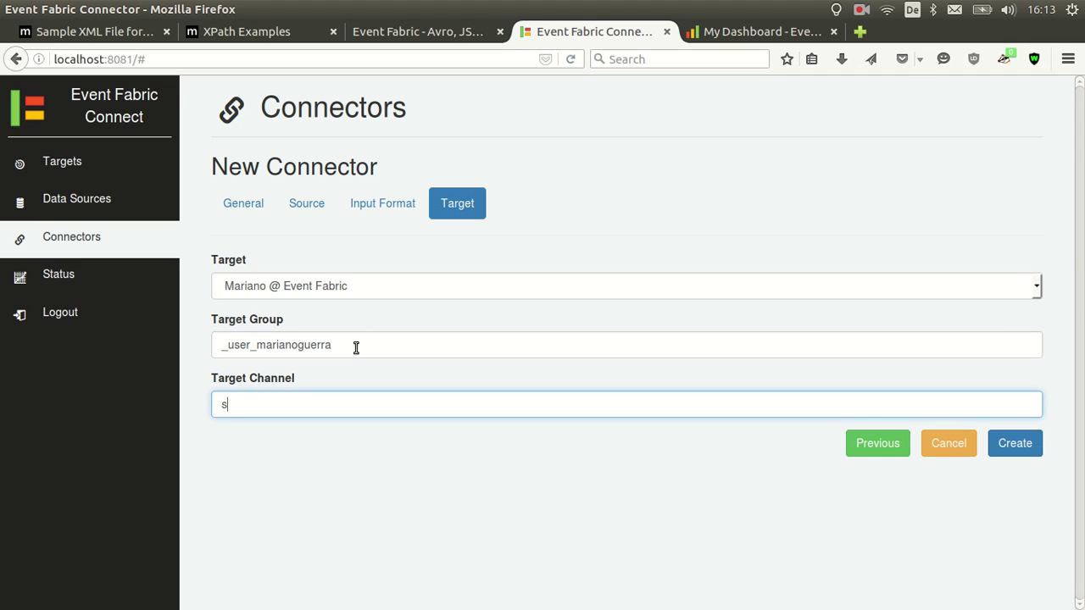
type("ensors")
left_click(1009, 444)
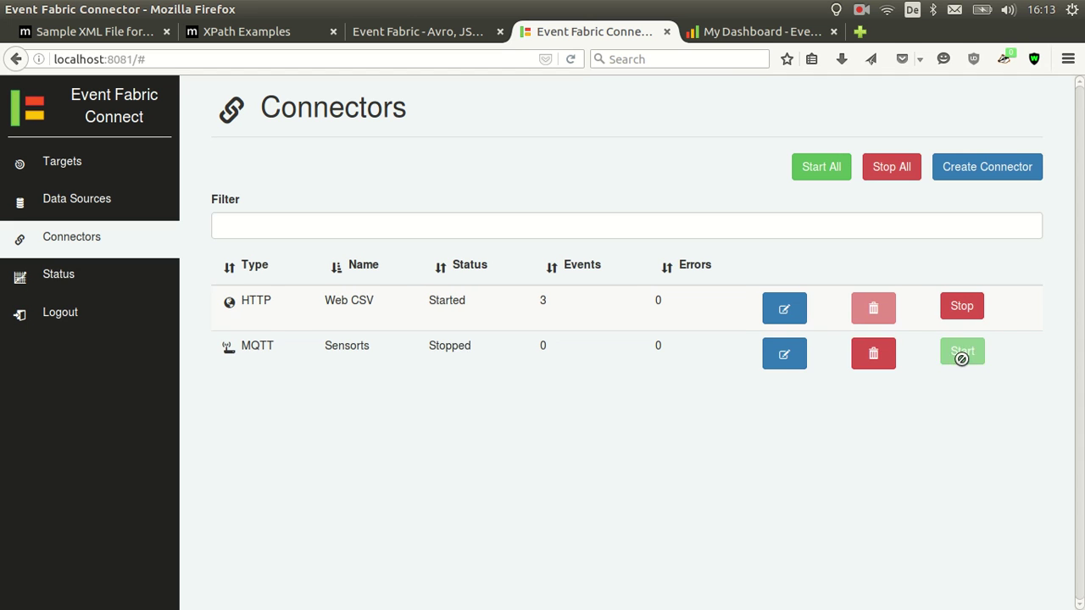
Add an Event Source node below csv listening on channel sensors
left_click(734, 38)
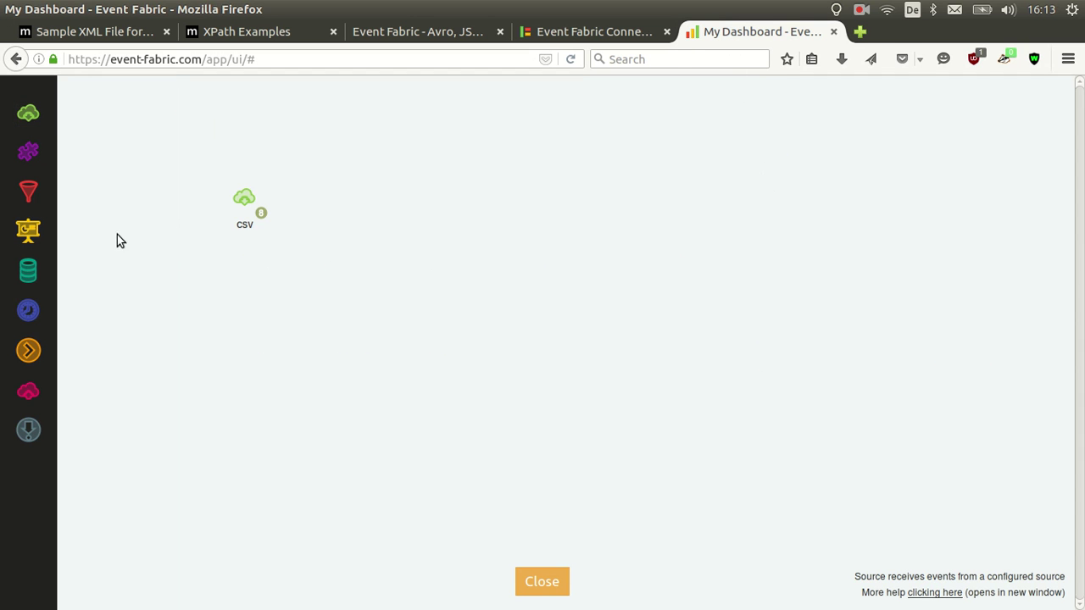
left_click_drag(28, 113, 195, 267)
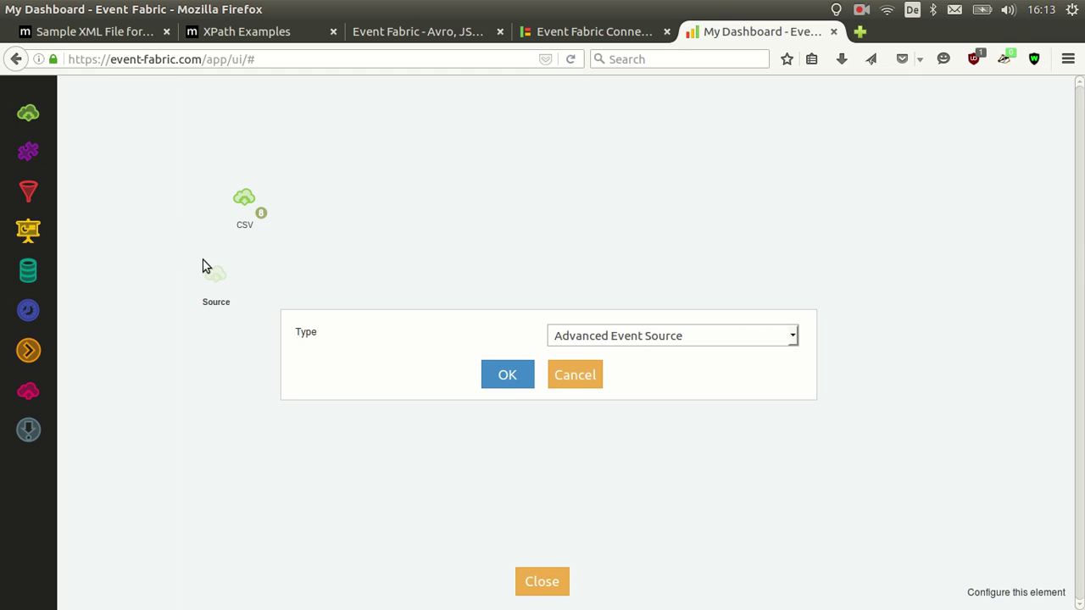
left_click(642, 340)
left_click(621, 381)
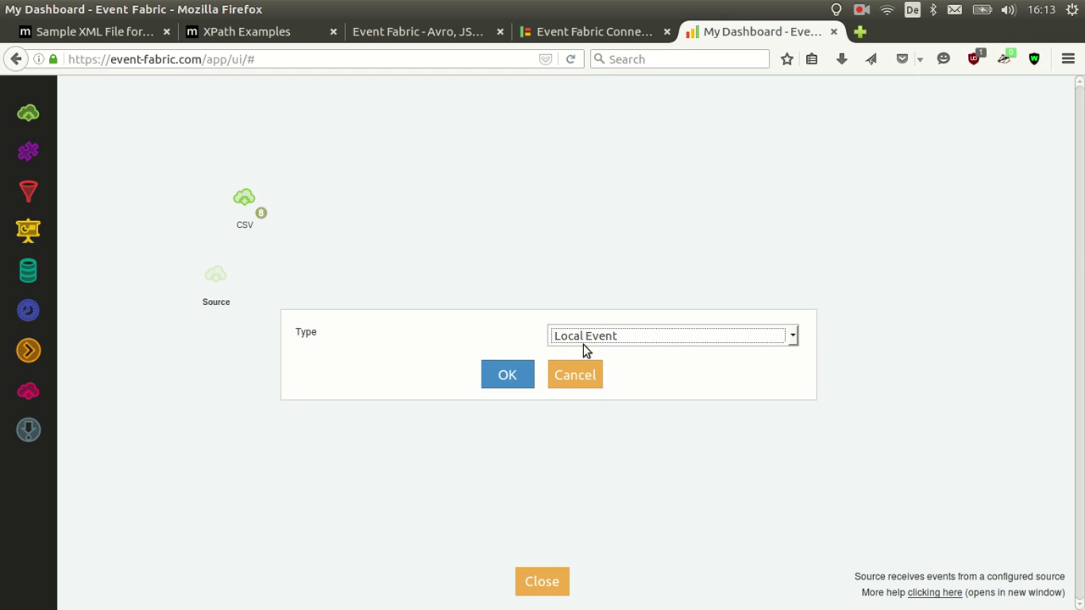
left_click(584, 339)
left_click(583, 368)
left_click(528, 374)
left_click(572, 337)
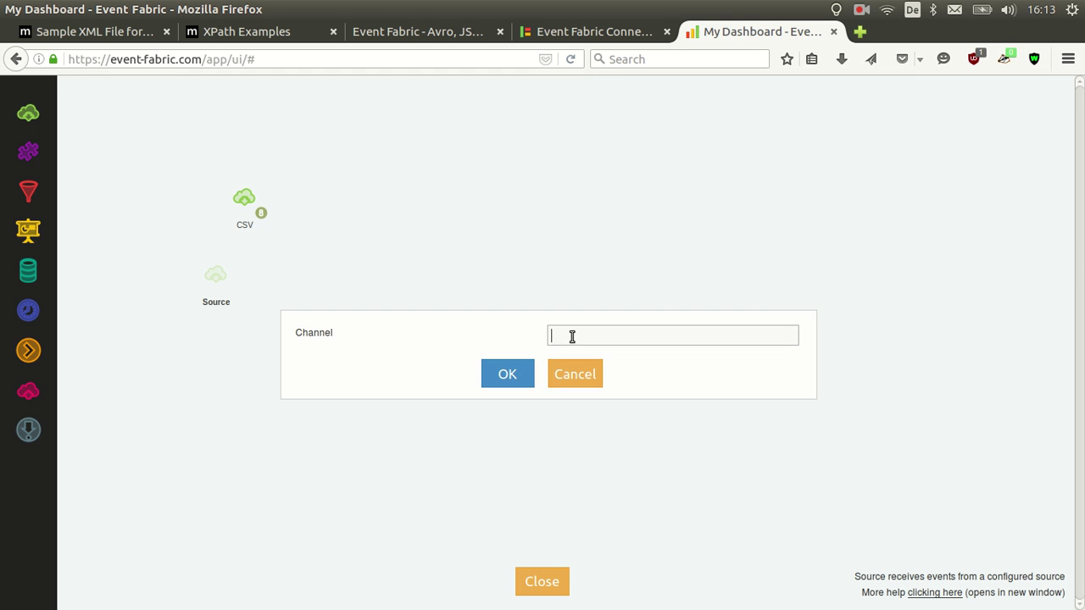
left_click(509, 379)
Rename the node Sensors and check the sensor events it receives
double_click(217, 302)
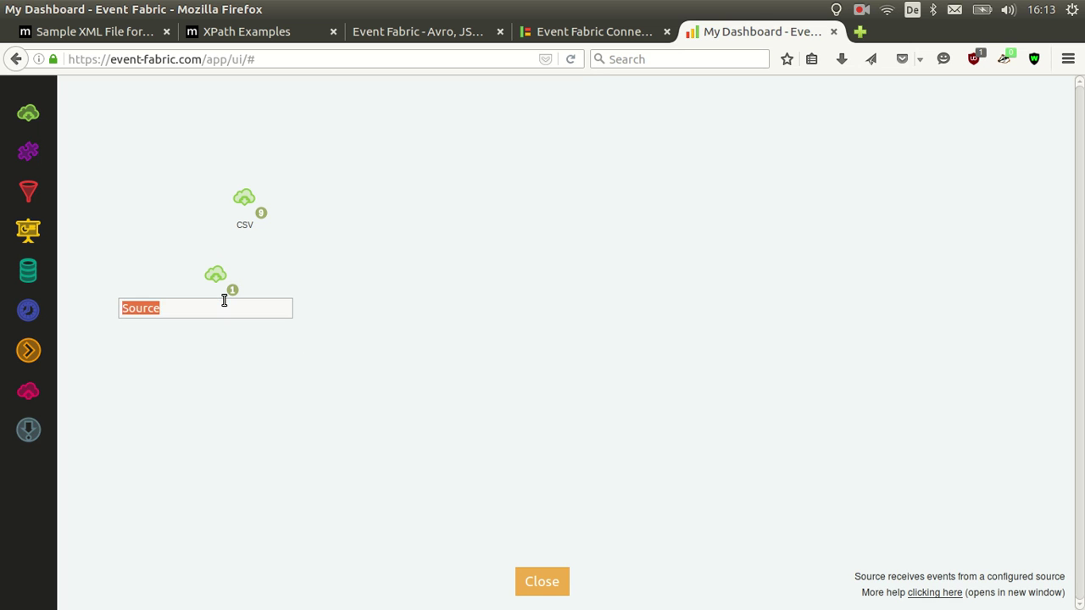
type("Sensors")
key("Return")
left_click(234, 294)
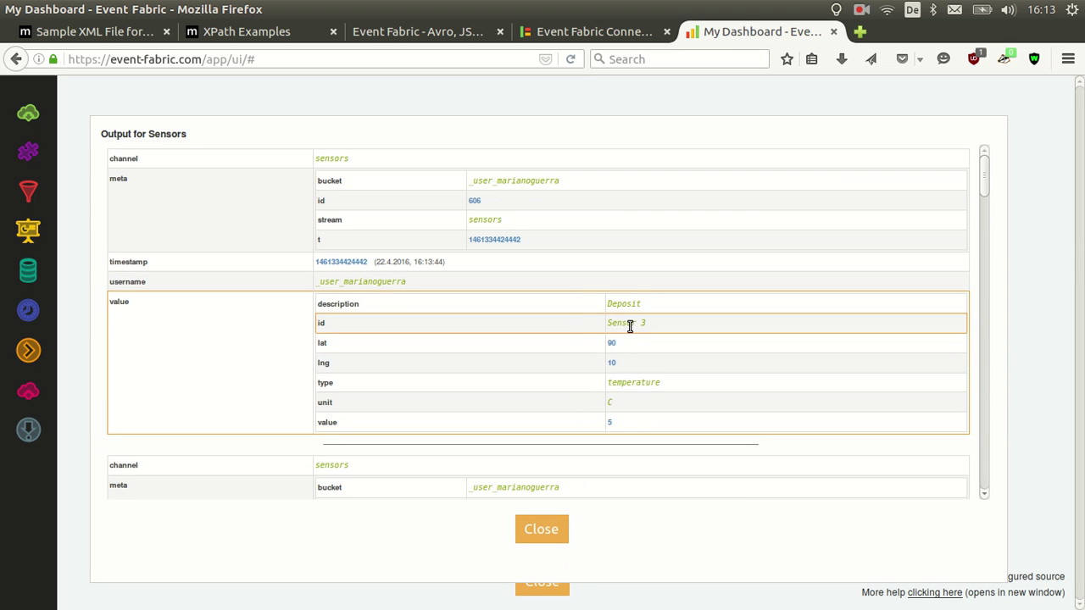
left_click(551, 528)
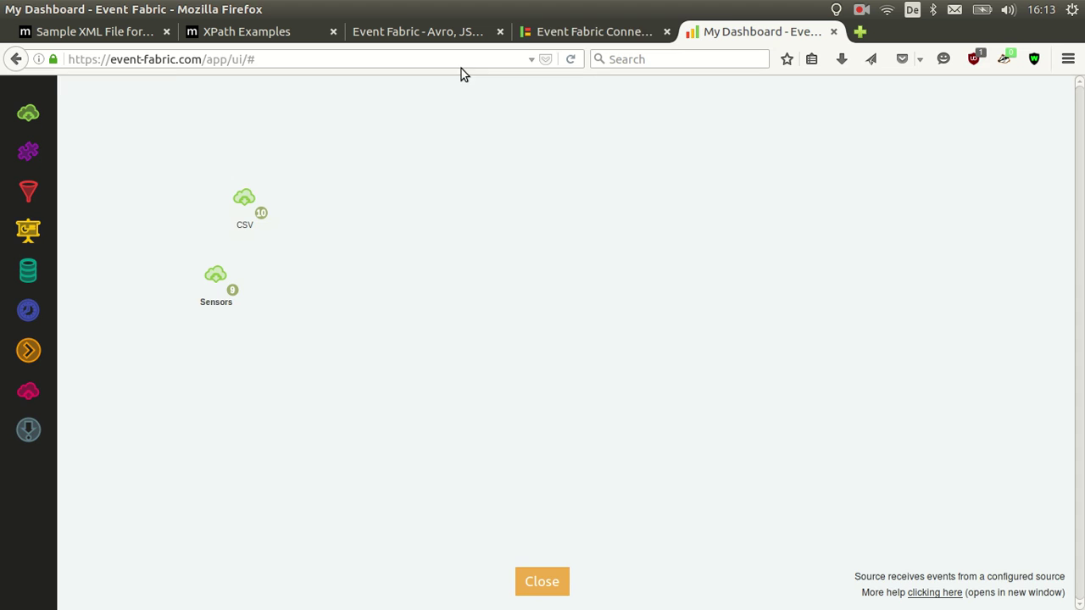
Start a new connector named Kafka Apache Access
left_click(539, 33)
left_click(975, 171)
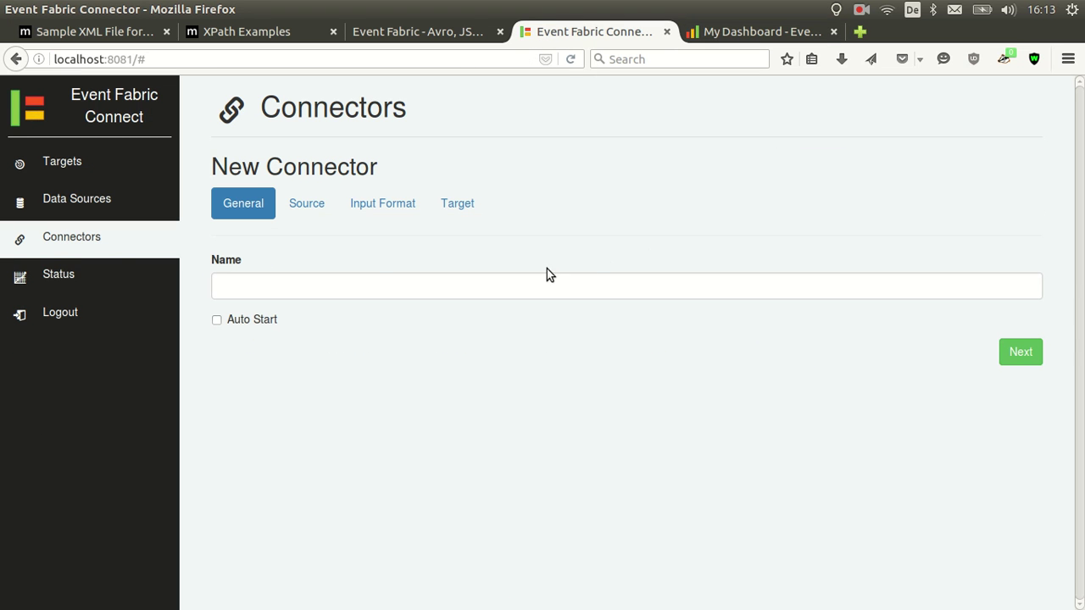
left_click(277, 291)
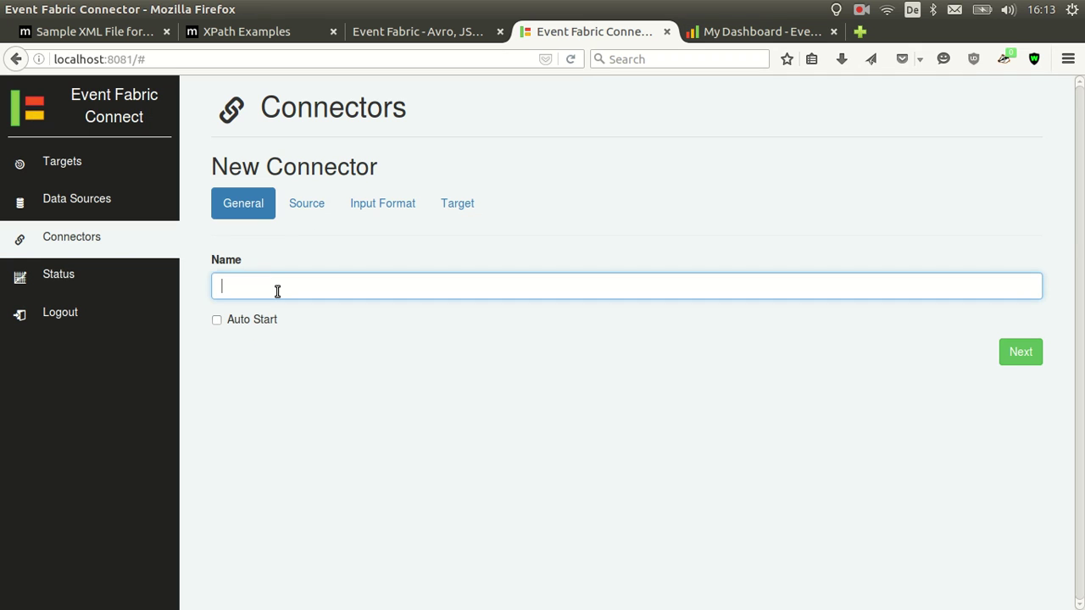
type("Kafka Apache Access")
Choose a Kafka source with host localhost, port 9092 and topic ApacheAccess
left_click(309, 208)
left_click(348, 288)
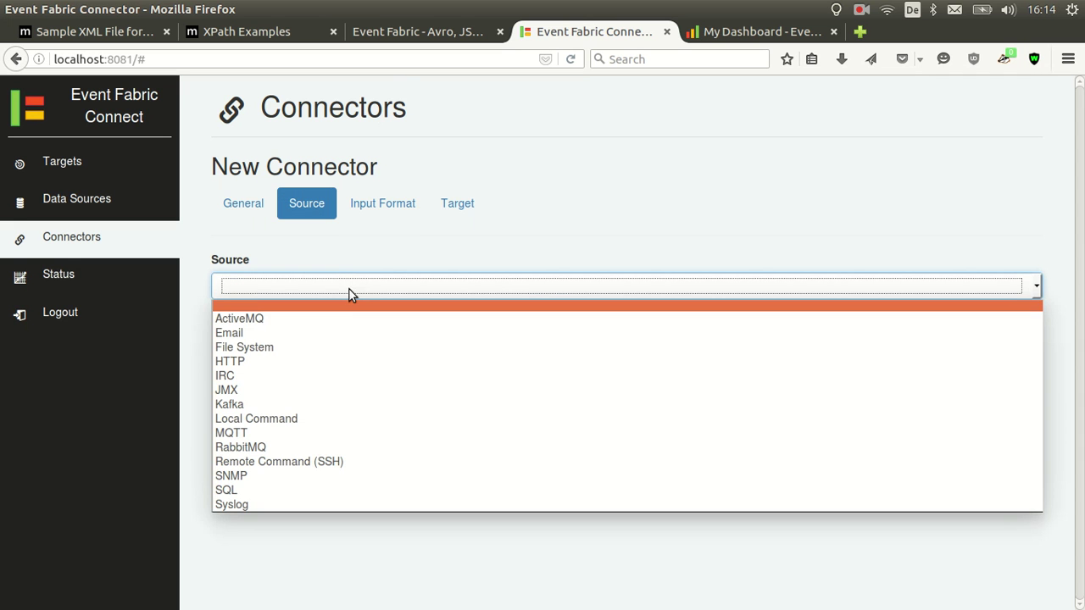
left_click(317, 404)
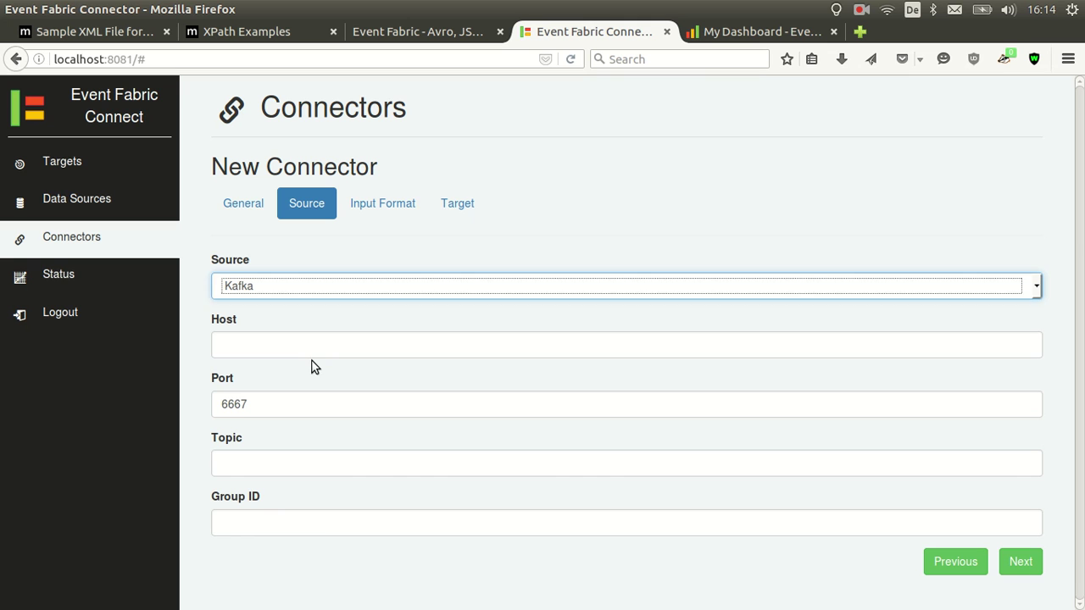
left_click(309, 345)
type("localhost")
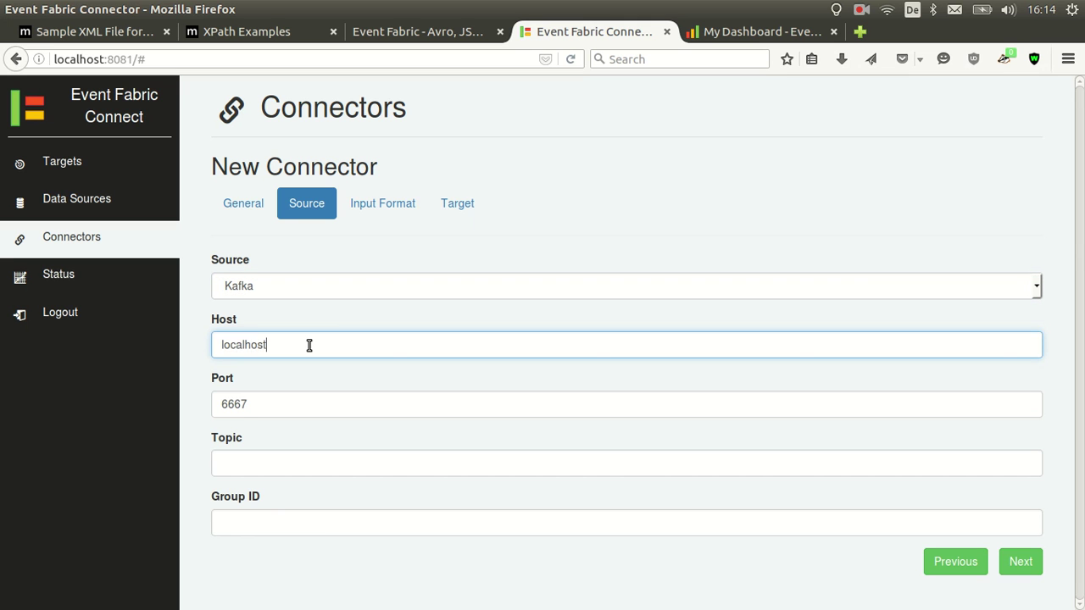
key("Tab")
type("90")
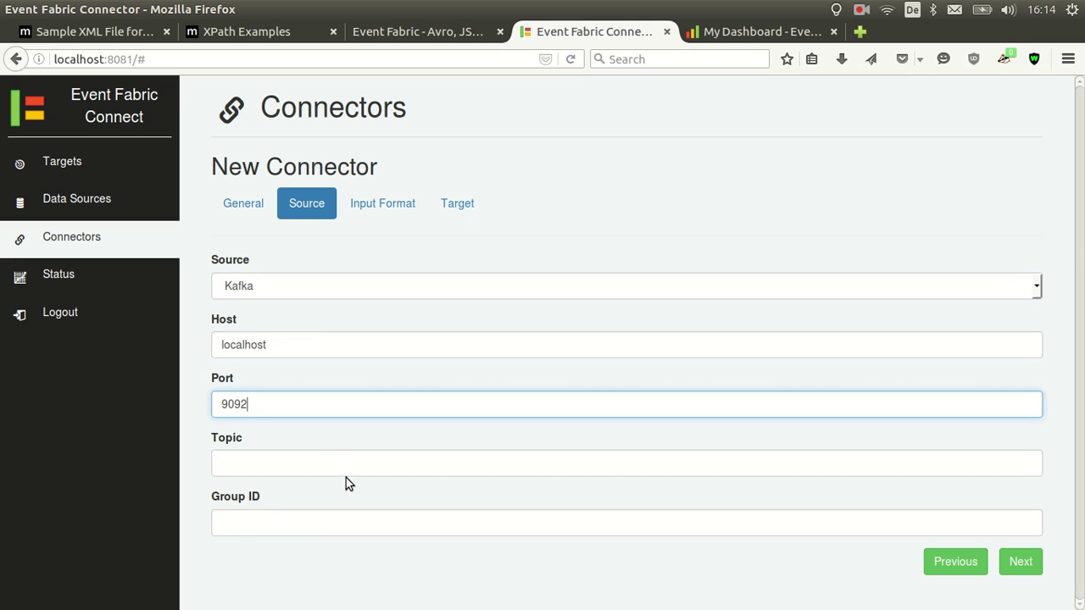
left_click(347, 462)
type("Apache")
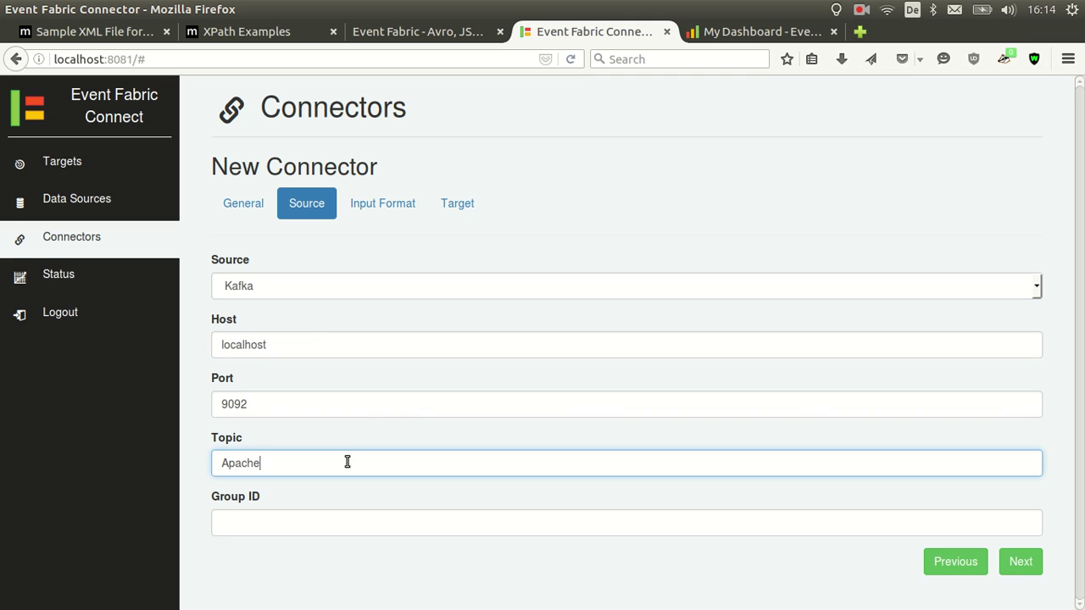
type("Access")
left_click(312, 511)
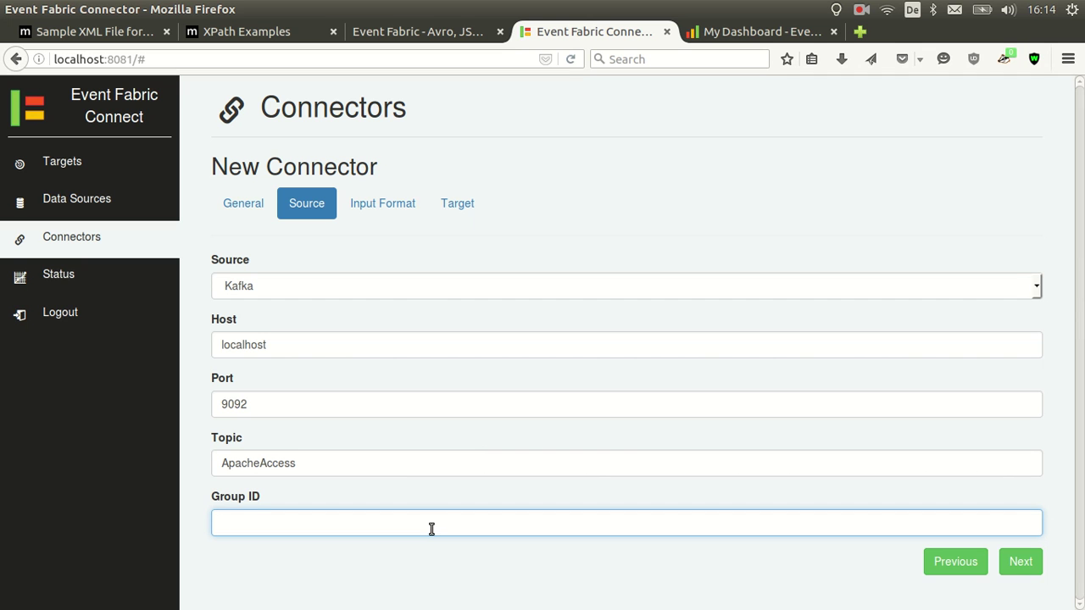
Set the input format to Avro with class path com.gnandoo.avro.model.ApacheAccess
left_click(364, 208)
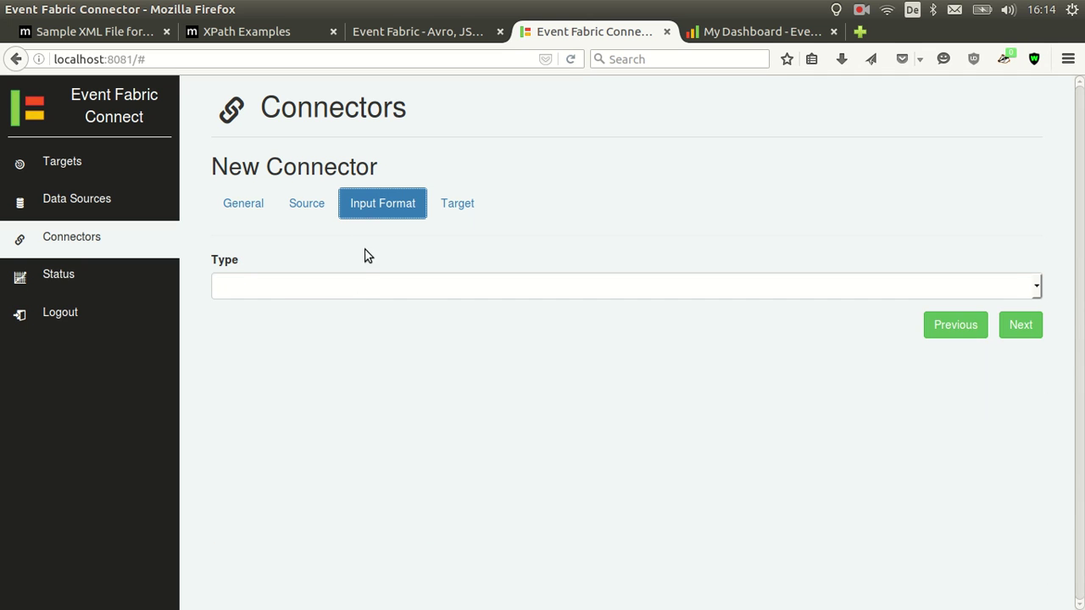
left_click(362, 285)
left_click(324, 321)
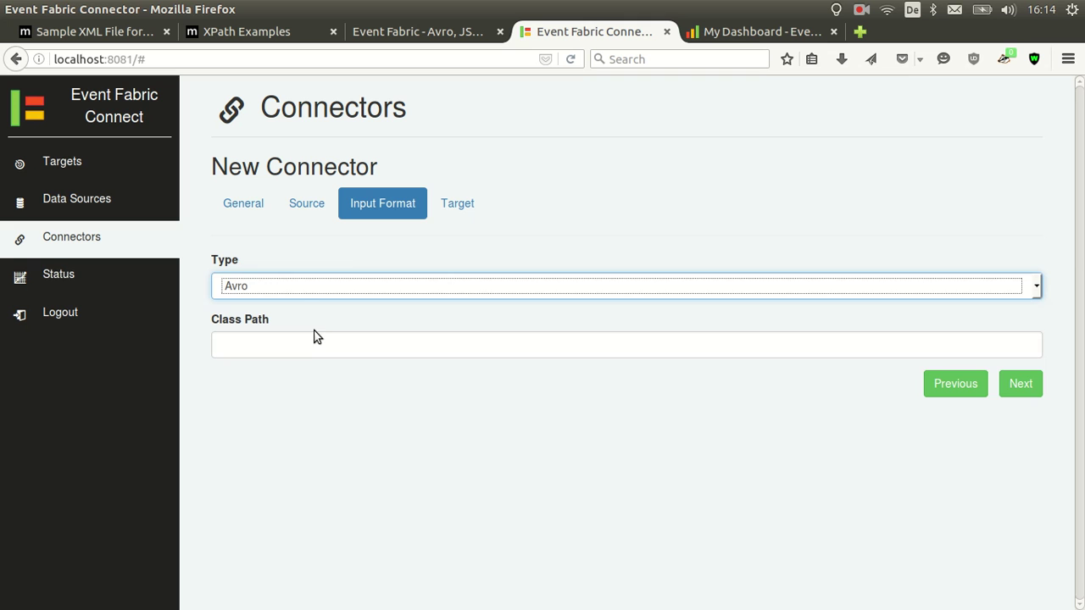
left_click(311, 344)
type("com.gnandoo.")
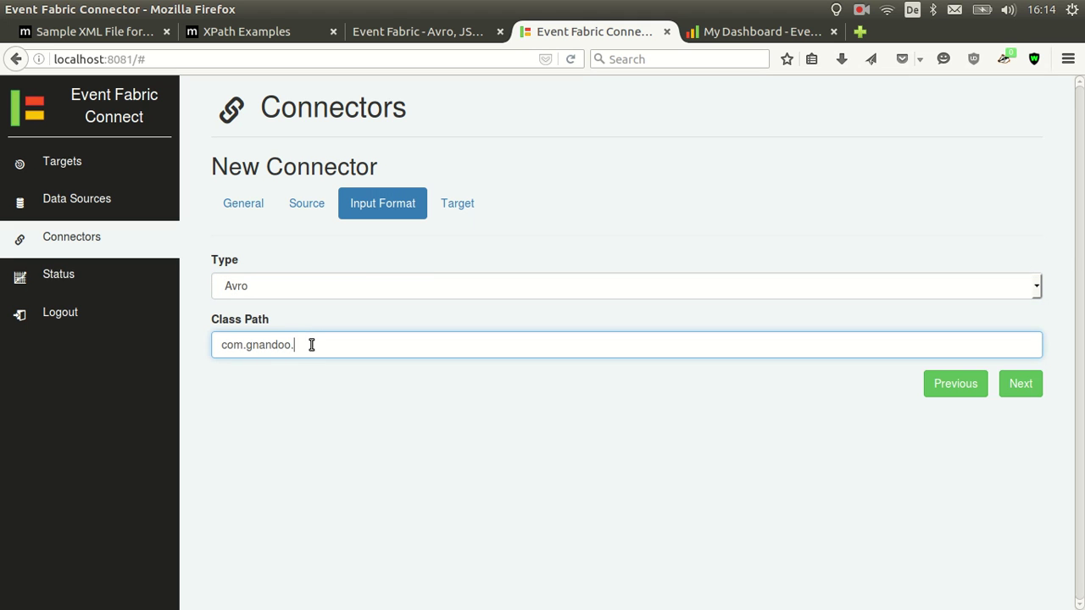
type("avro.model.ApacheAccess")
Target the user's Event Fabric group on channel apache-access, then create and start the connector
left_click(462, 219)
left_click(515, 293)
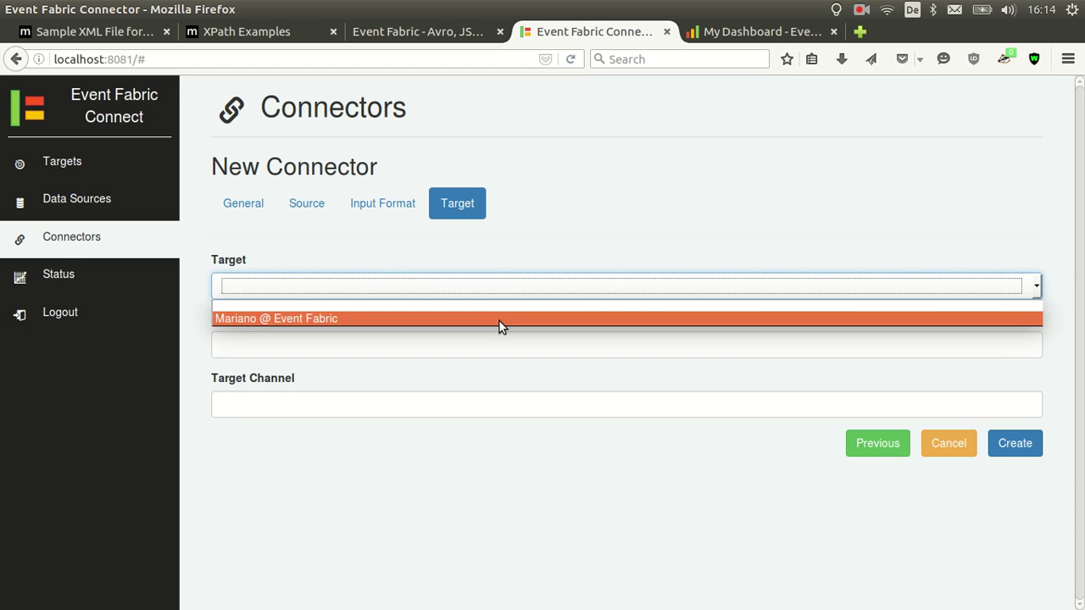
left_click(501, 320)
left_click(426, 349)
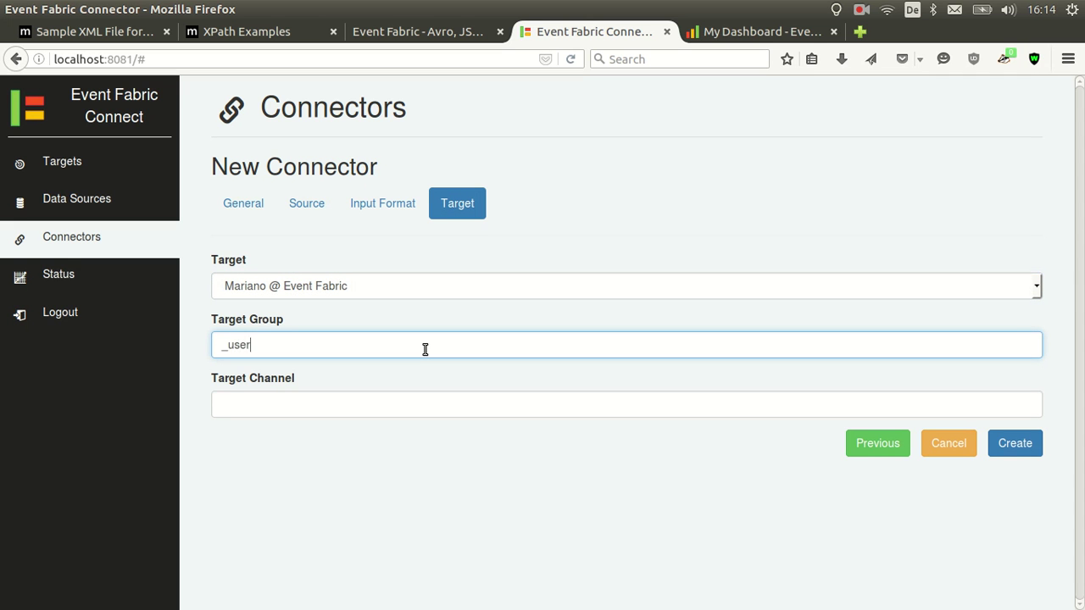
type("_user_marianoguerra")
key("Tab")
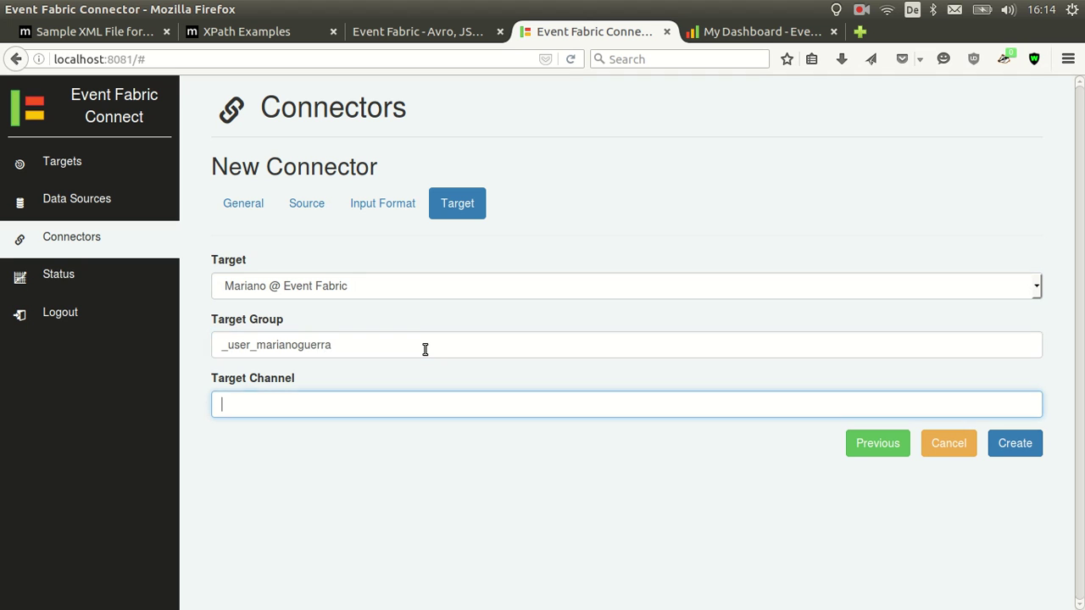
type("apache-access")
left_click(999, 443)
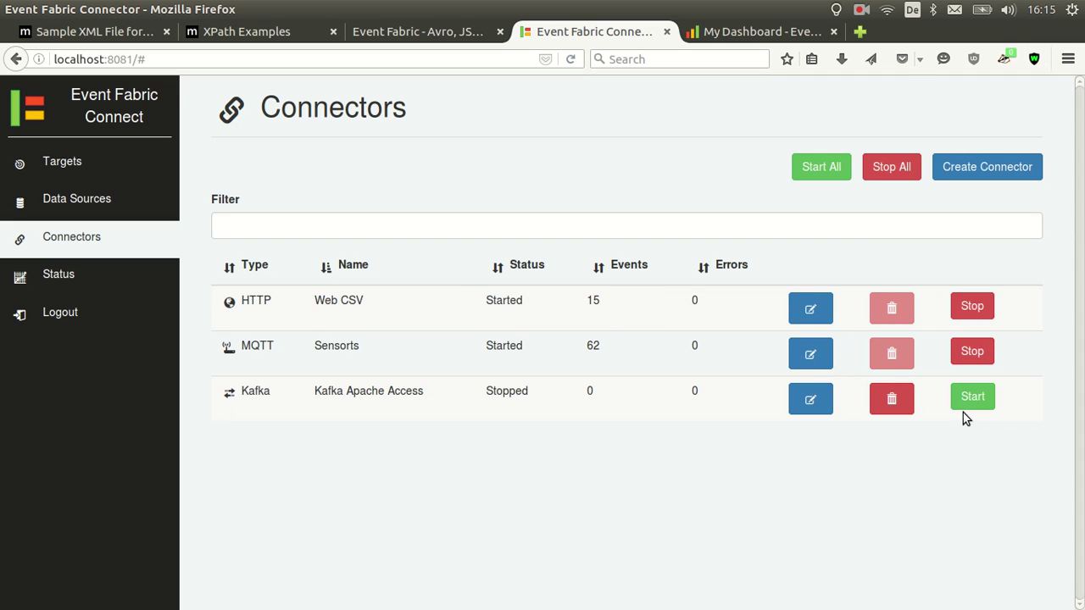
left_click(962, 398)
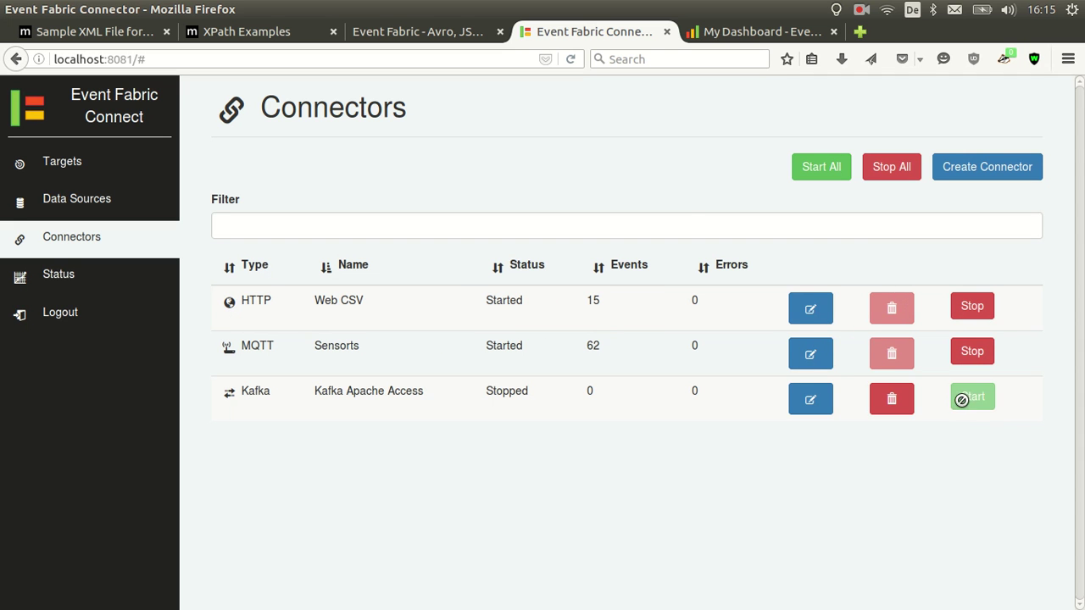
Add an Event Source node on the dashboard listening on channel apache-access
left_click(766, 31)
left_click_drag(28, 112, 349, 214)
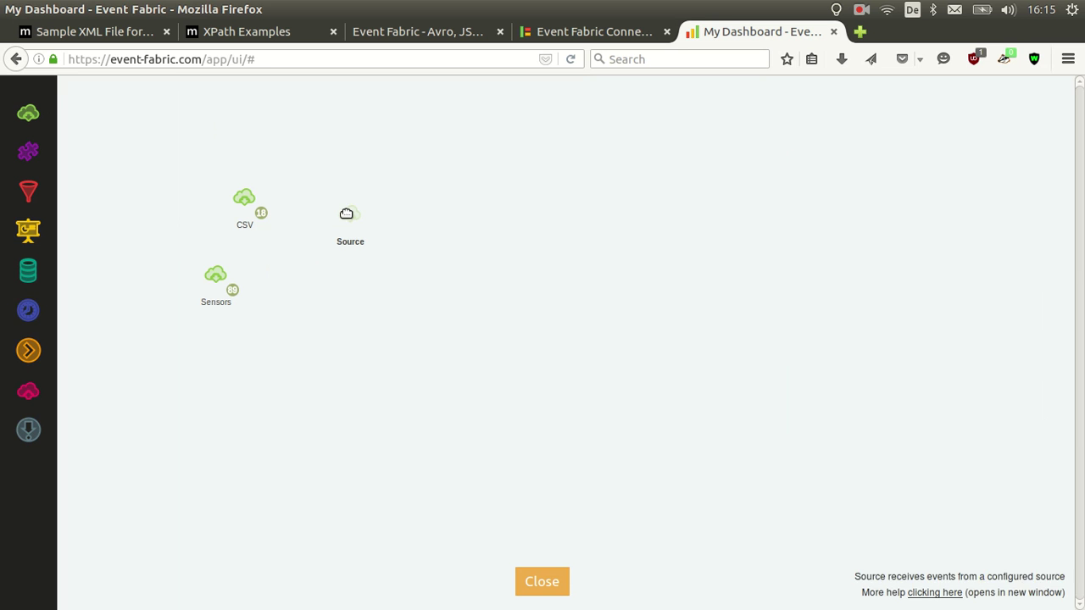
left_click(307, 180)
left_click(633, 336)
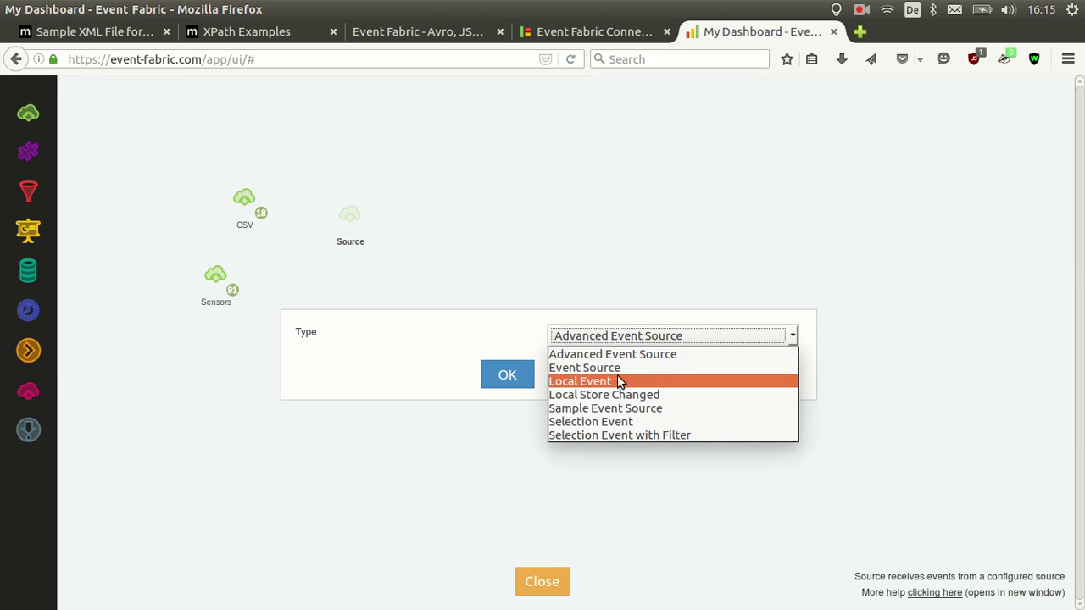
left_click(615, 366)
left_click(600, 337)
type("a")
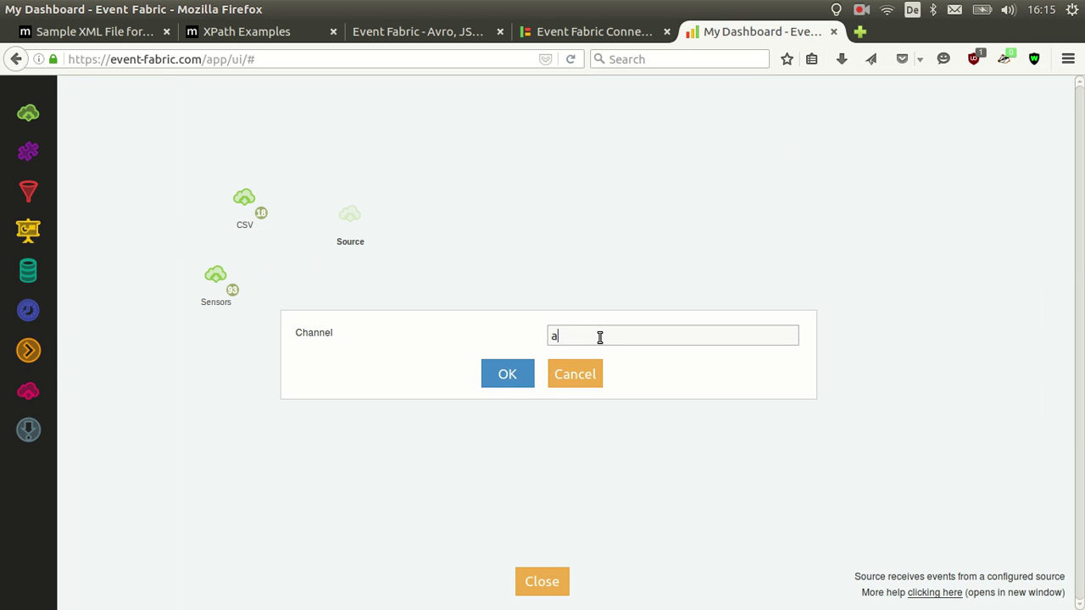
type("pache-access")
left_click(507, 377)
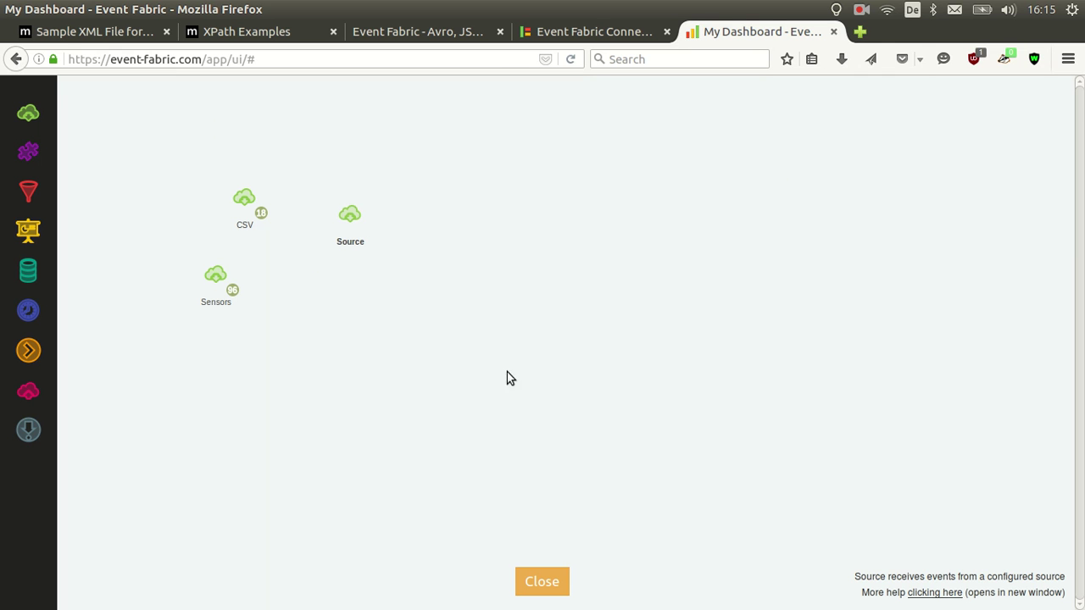
Rename the new source node to Apache Access
double_click(353, 243)
type("Apache")
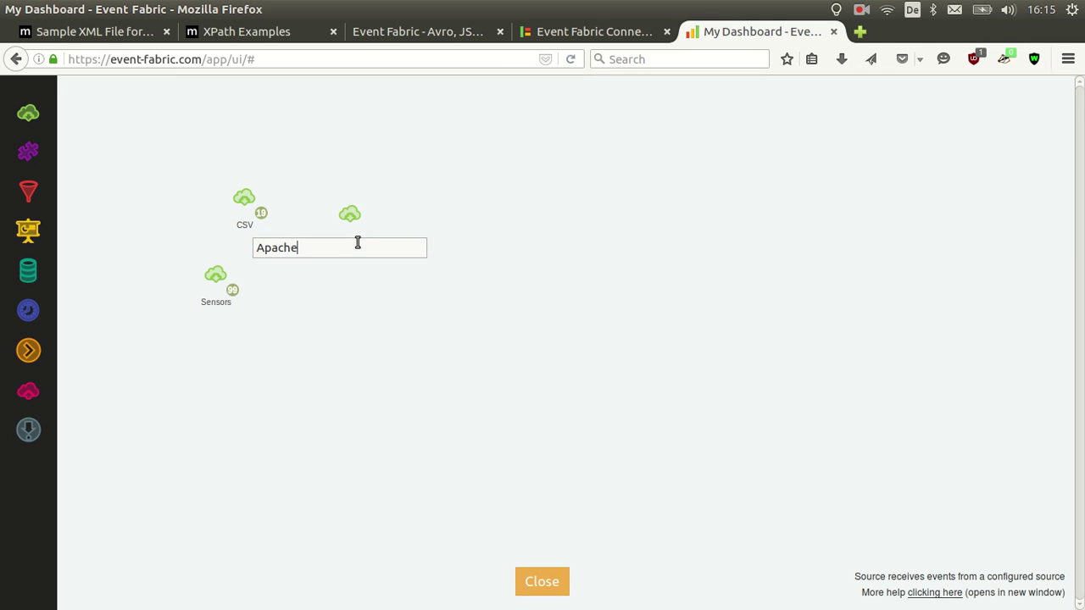
type(" Access")
key("Return")
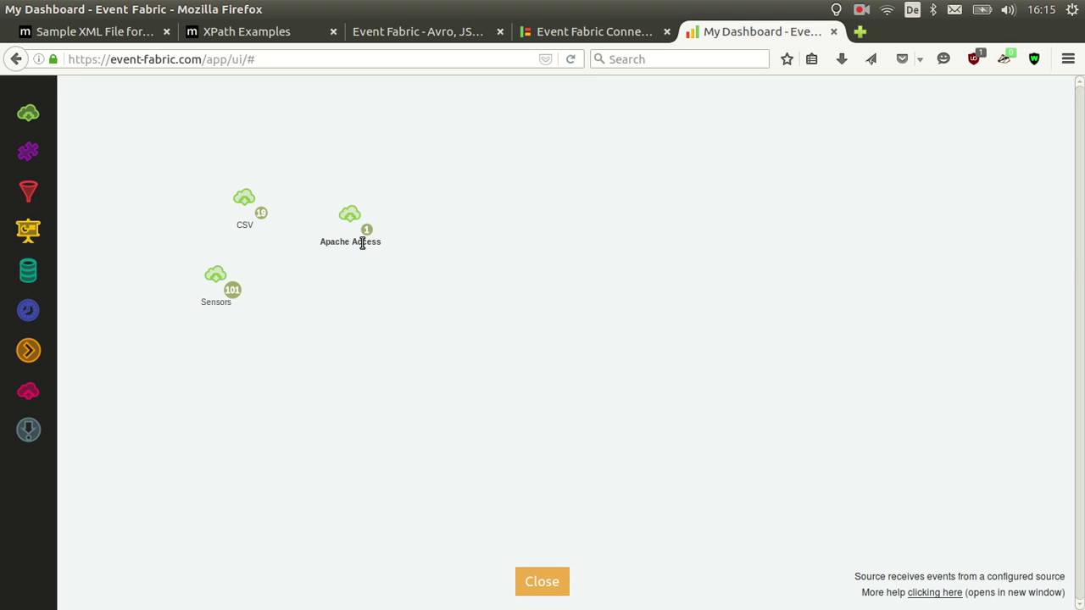
Inspect the event fields Apache Access has received, then close the output view
left_click(366, 231)
scroll(709, 316, "down", 5)
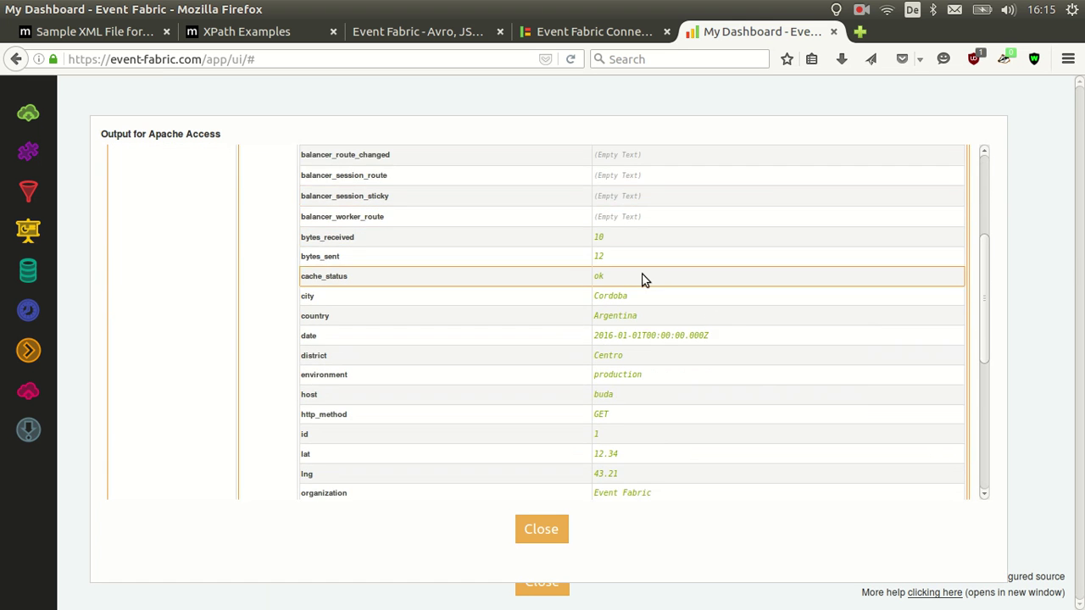
scroll(485, 382, "down", 2)
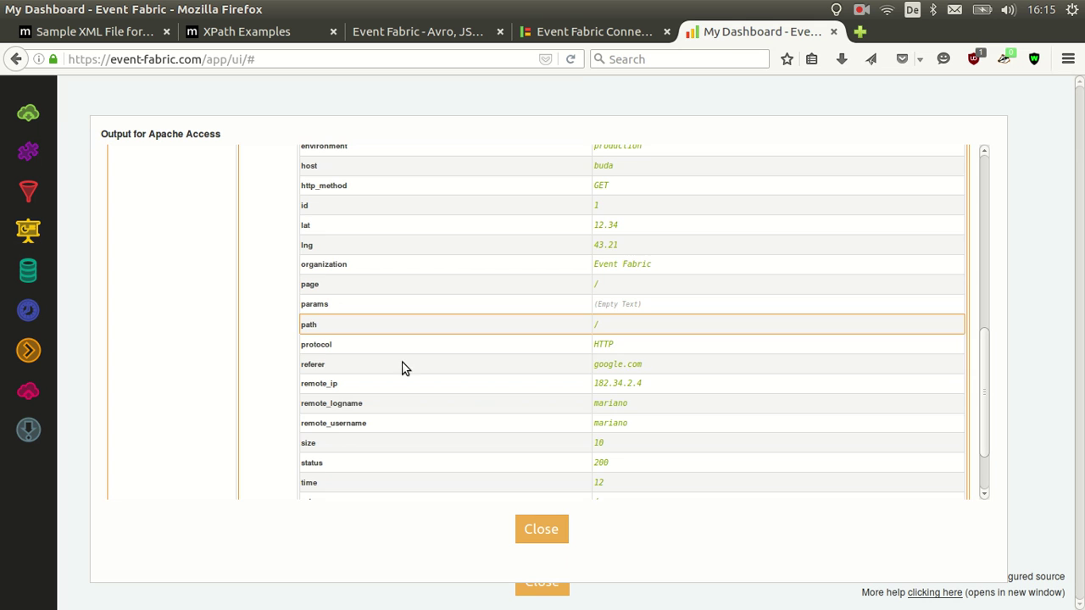
scroll(435, 259, "down", 2)
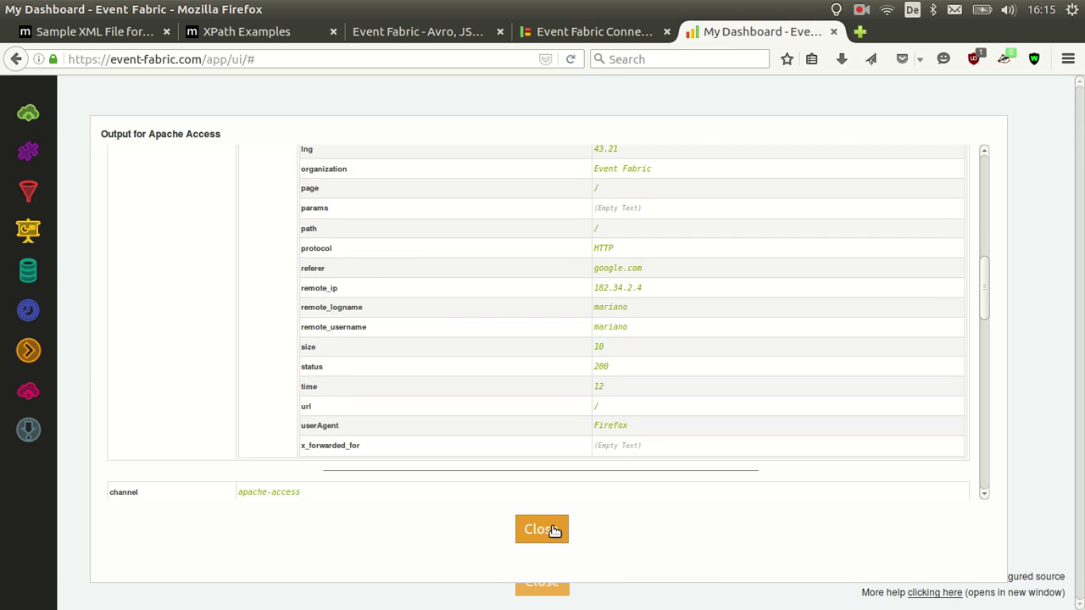
left_click(550, 530)
Start a new connector named Excel Local
left_click(561, 34)
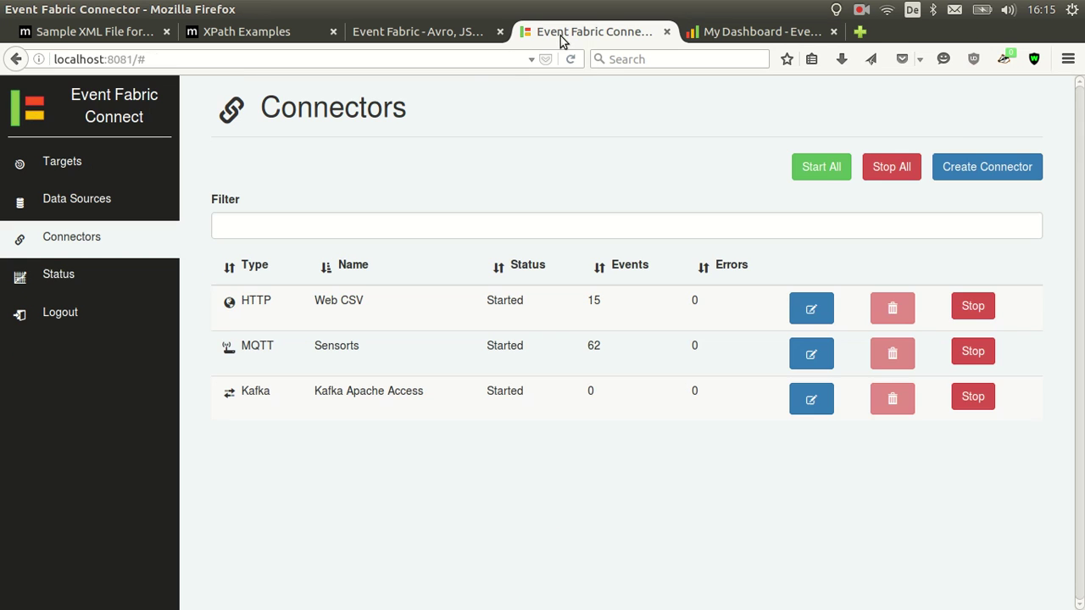
left_click(964, 167)
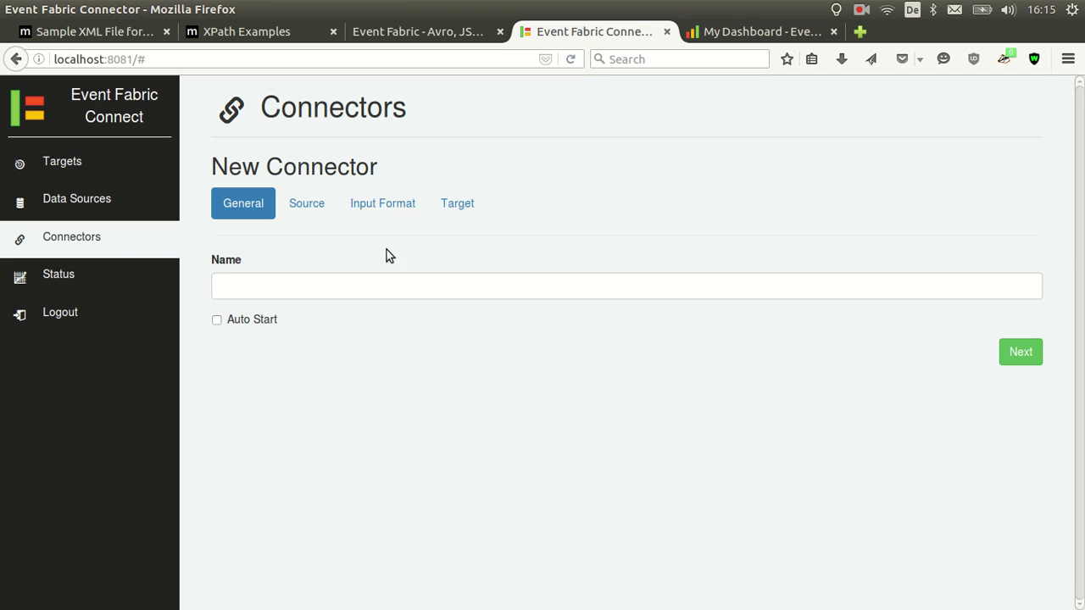
left_click(319, 285)
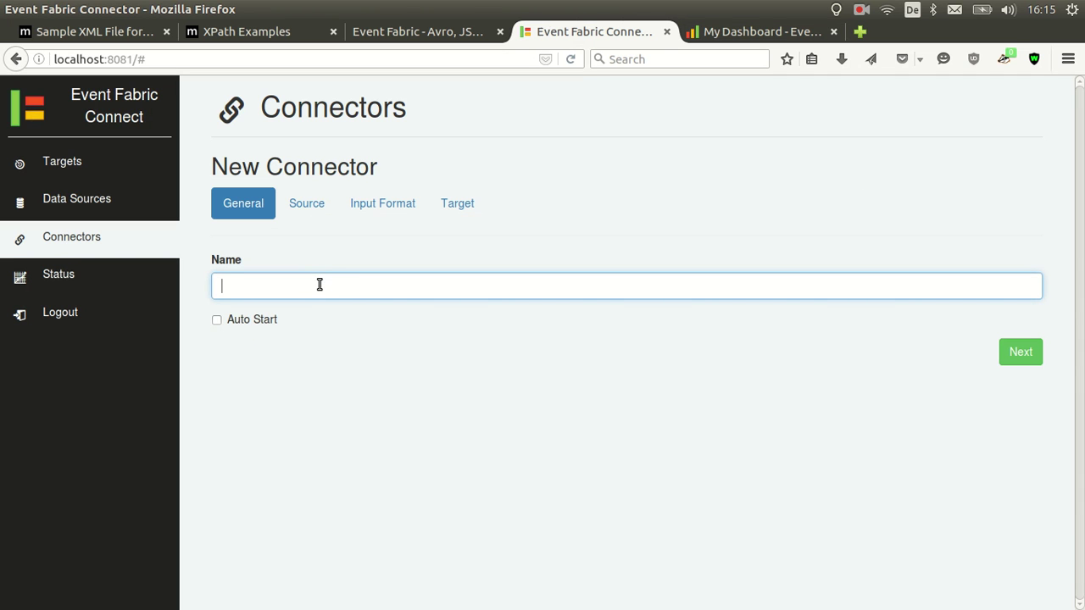
type("Excel Local File")
Set the source to File System with the user's efc-folder path
left_click(307, 214)
left_click(375, 287)
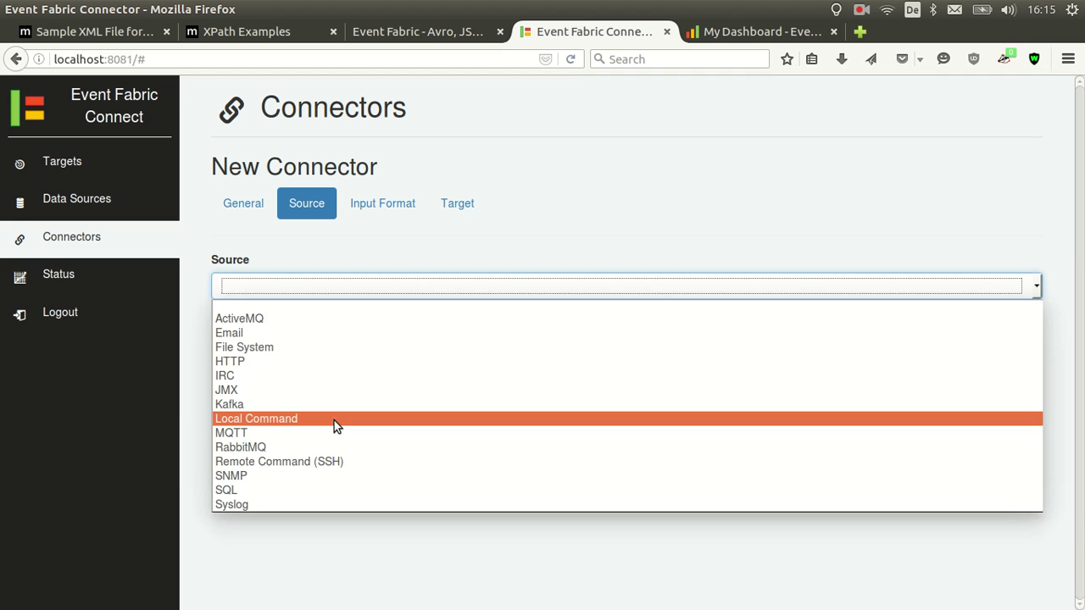
left_click(334, 420)
left_click(351, 285)
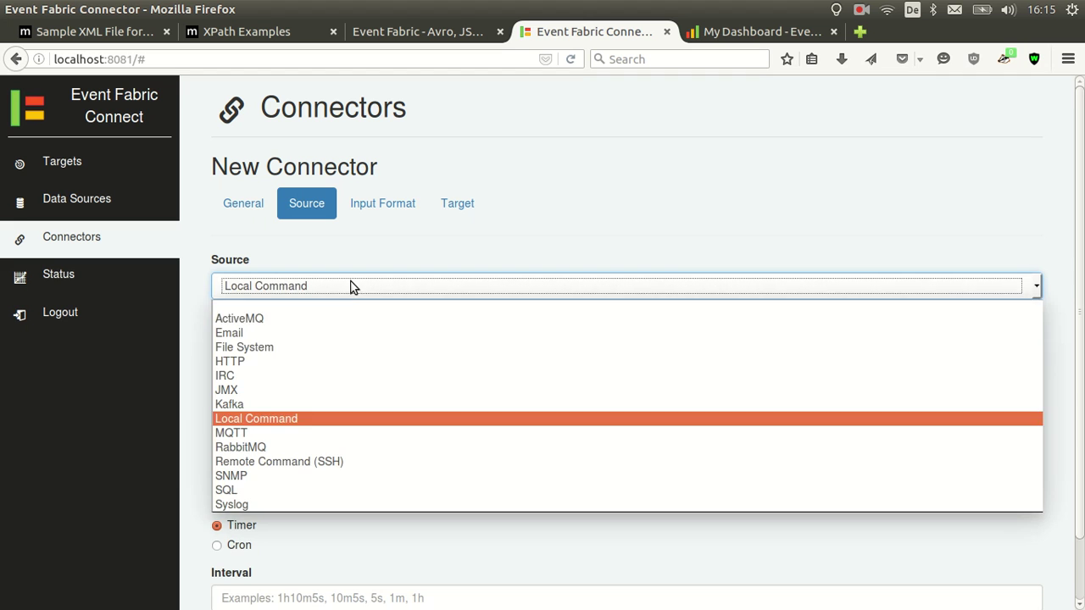
left_click(351, 347)
left_click(296, 346)
type("/")
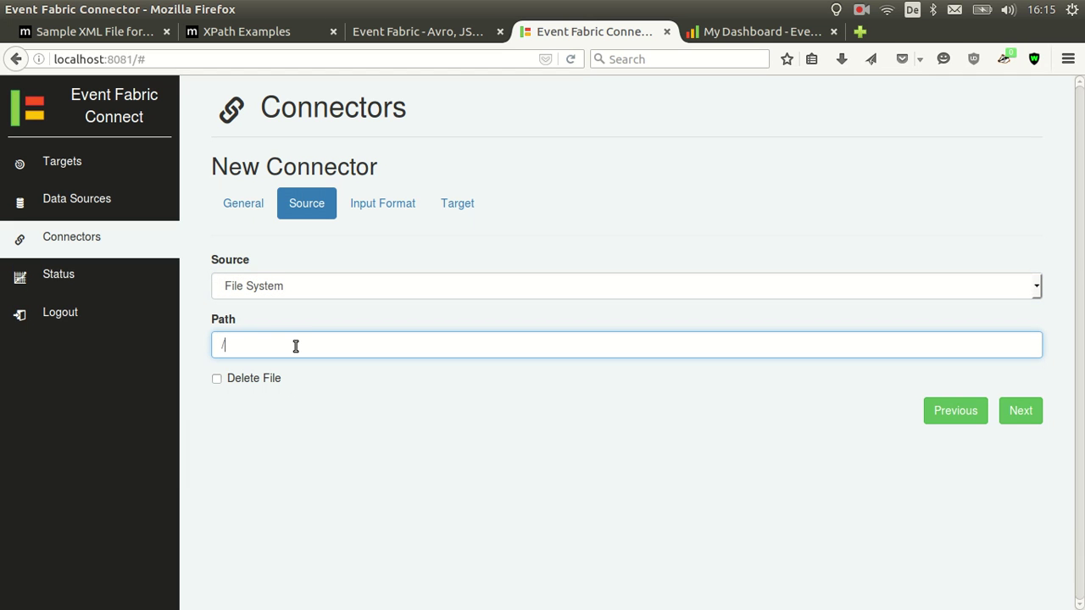
type("home/mariano/efc-folder")
Check the efc-folder contents in the file manager and enable deleting files after reading
key("ctrl+alt+Down")
left_click(819, 68)
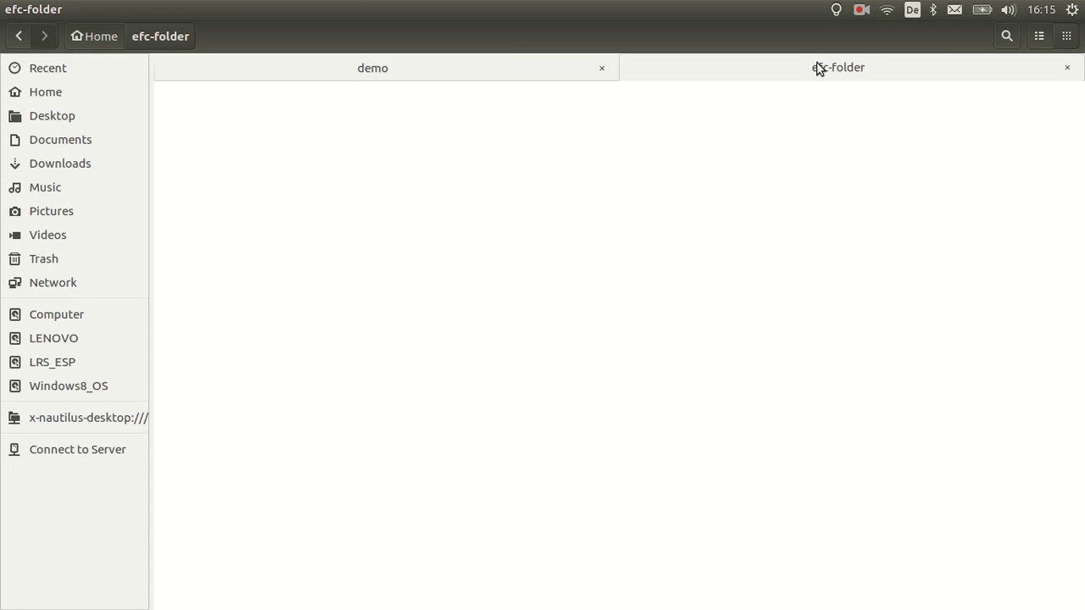
key("ctrl+alt+Up")
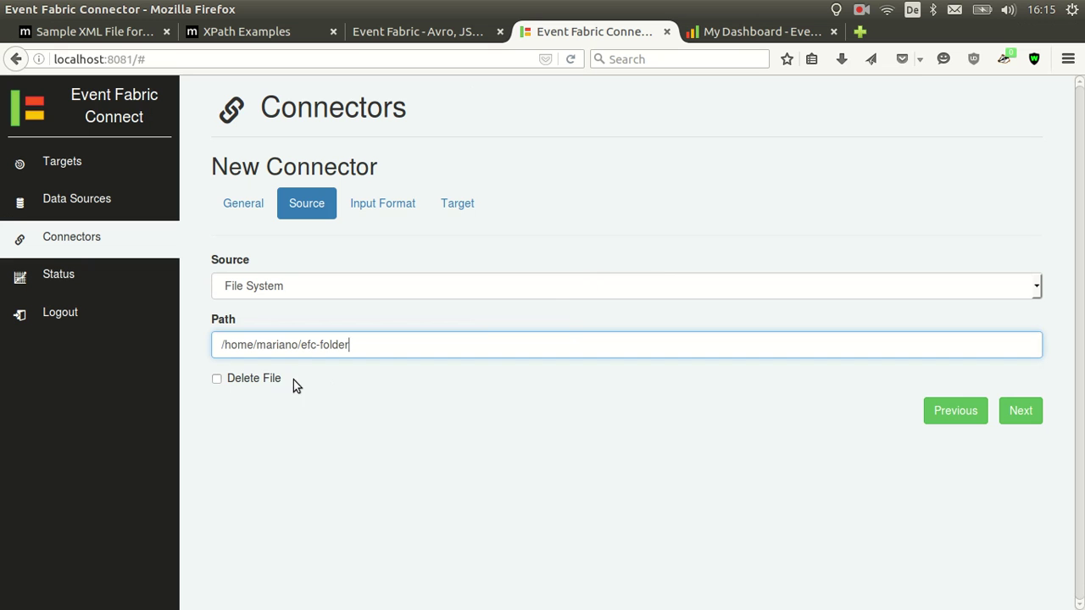
left_click(293, 380)
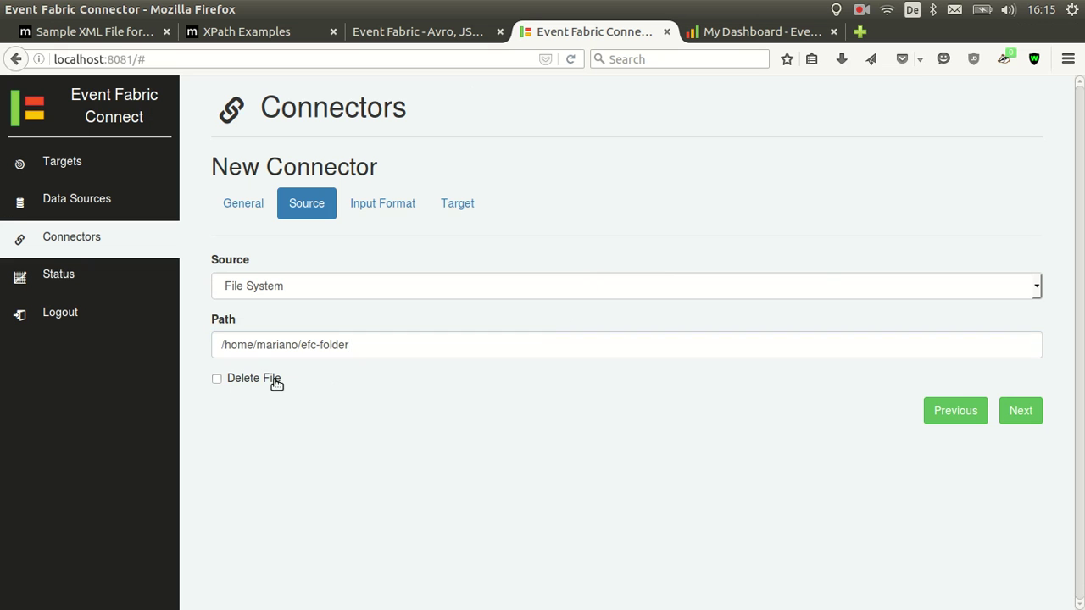
left_click(218, 380)
left_click(360, 212)
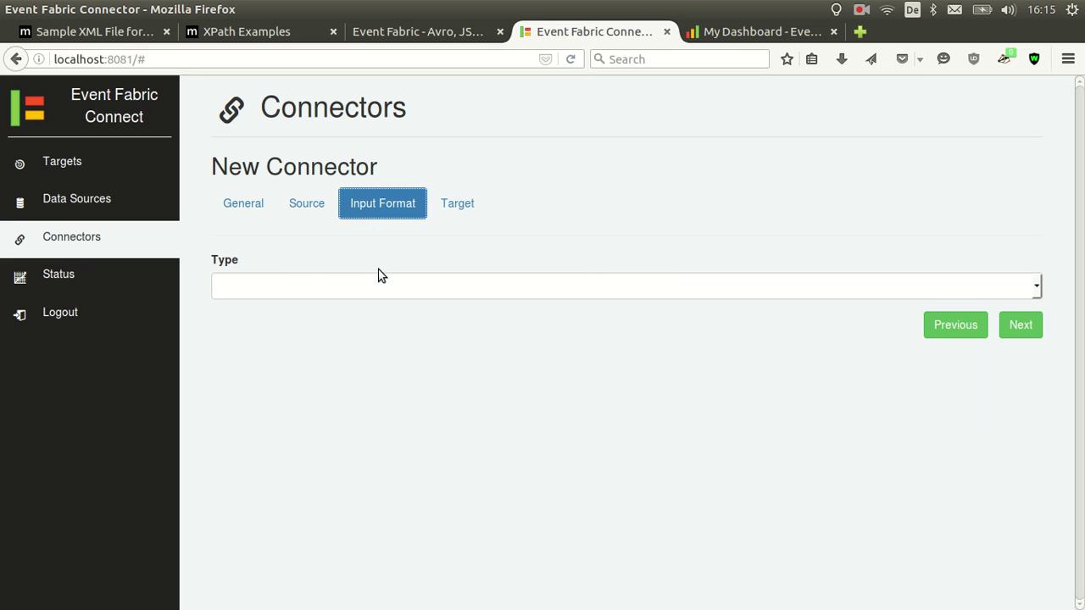
Set the input format type to Excel and add a cell mapping
left_click(380, 282)
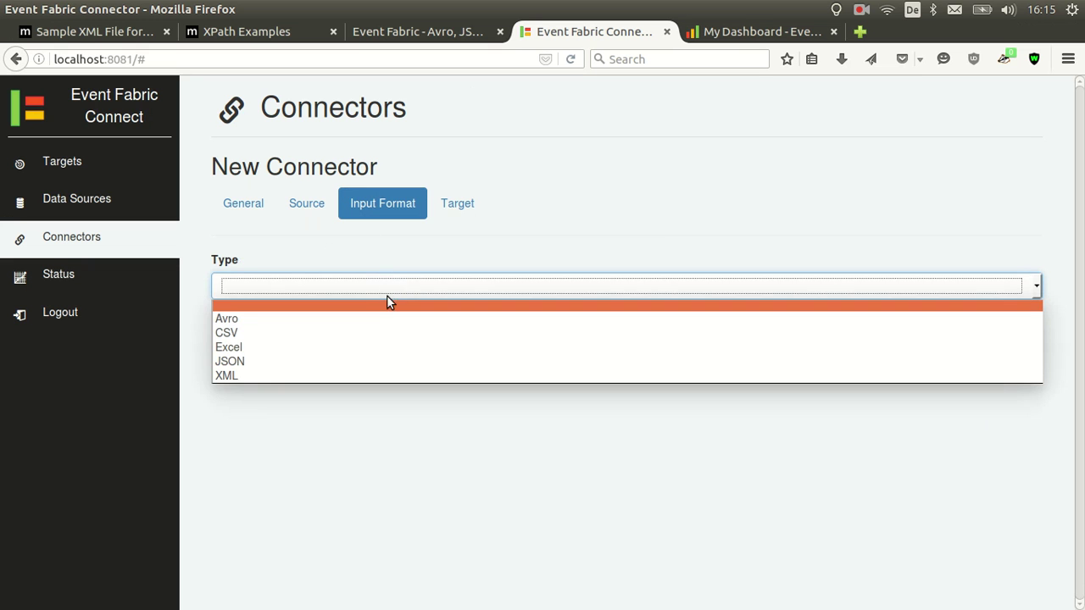
left_click(334, 348)
left_click(966, 325)
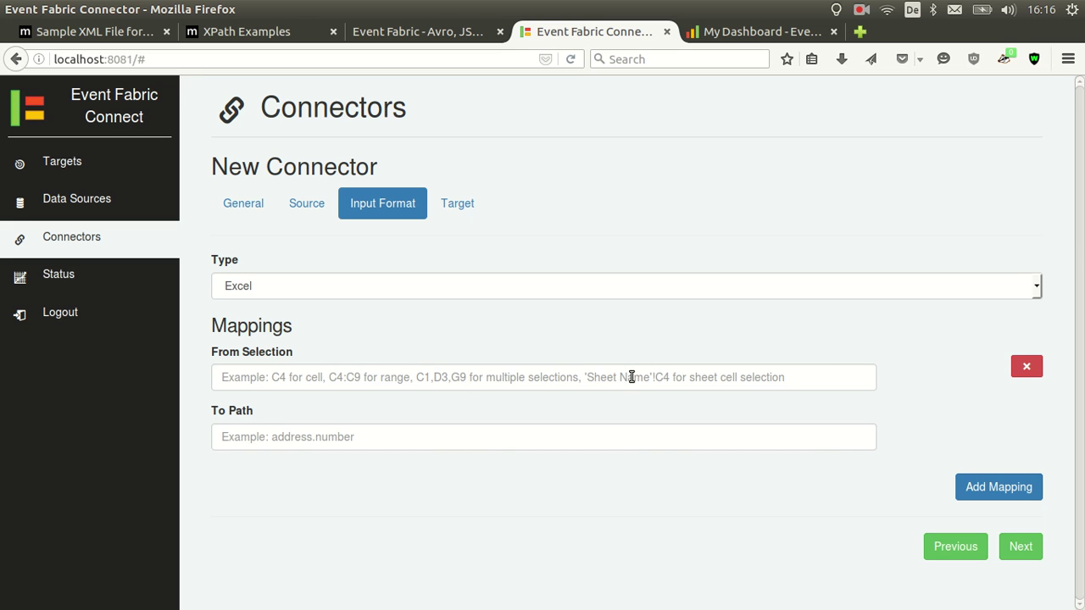
Map cells A2:A10 to the field dates, checking the spreadsheet for the range
left_click(407, 381)
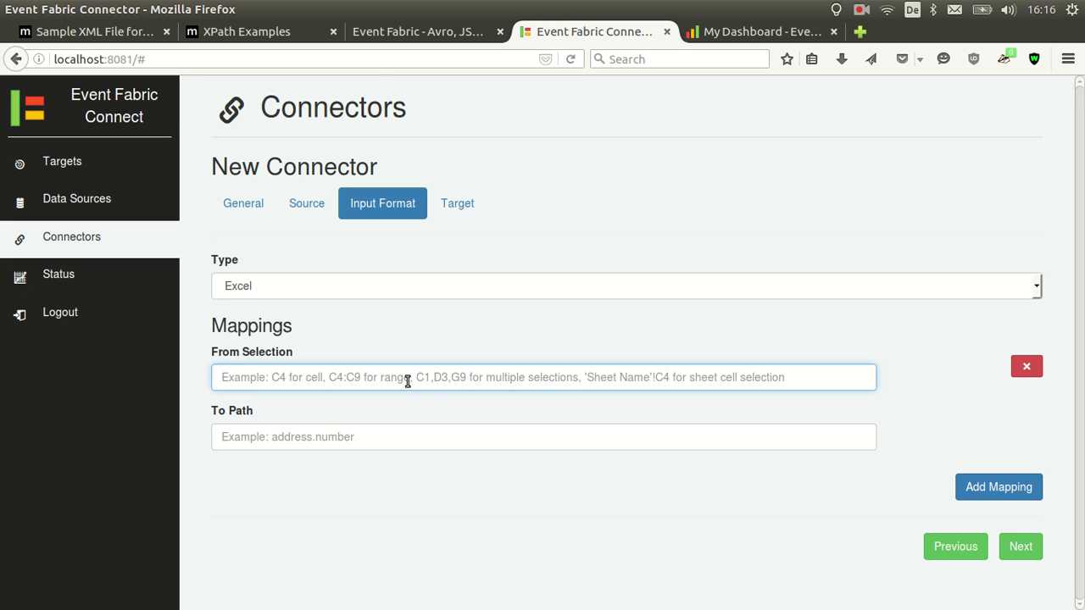
key("alt+Tab")
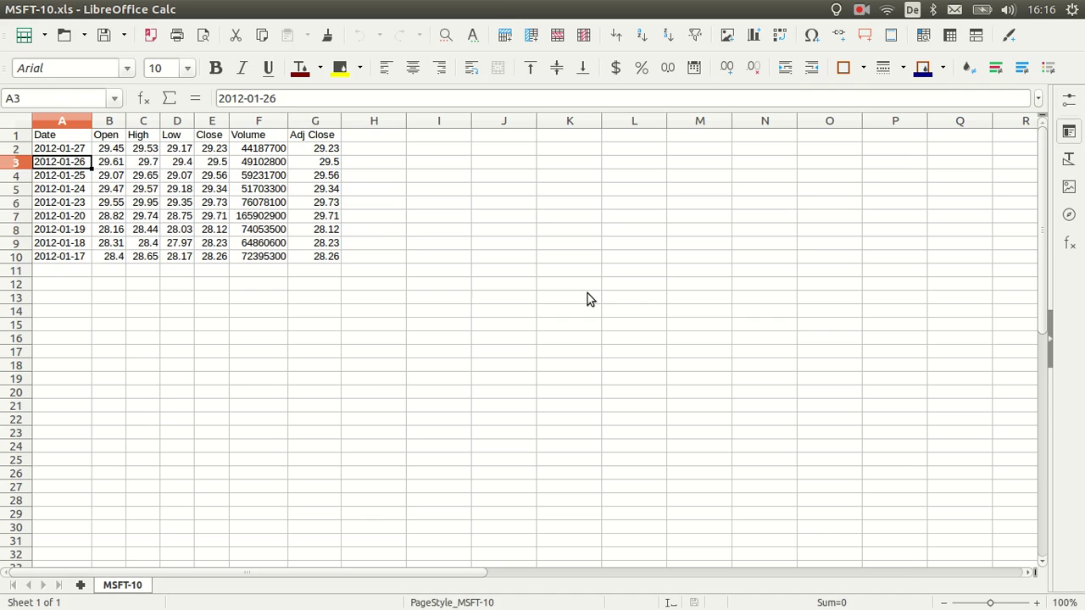
key("alt+Tab")
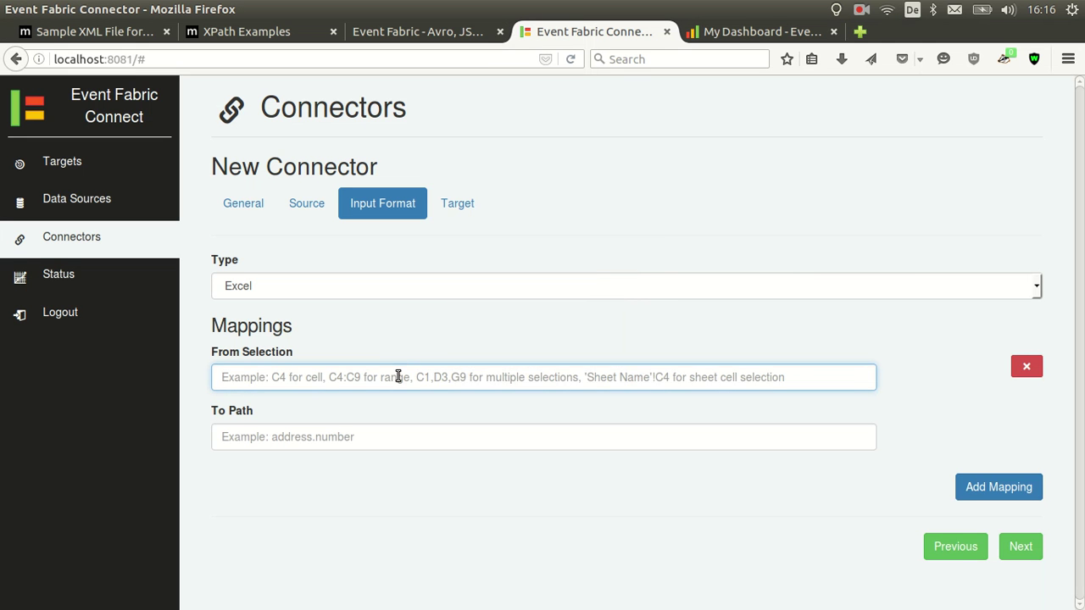
type("Da")
key("BackSpace")
key("BackSpace")
type("A2:A10")
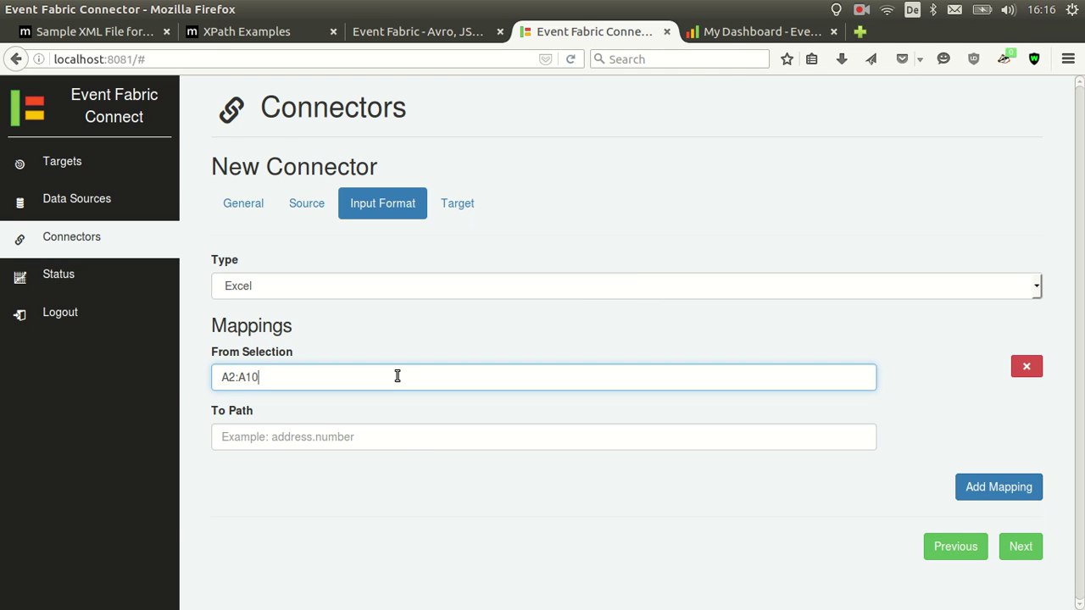
key("alt+Tab")
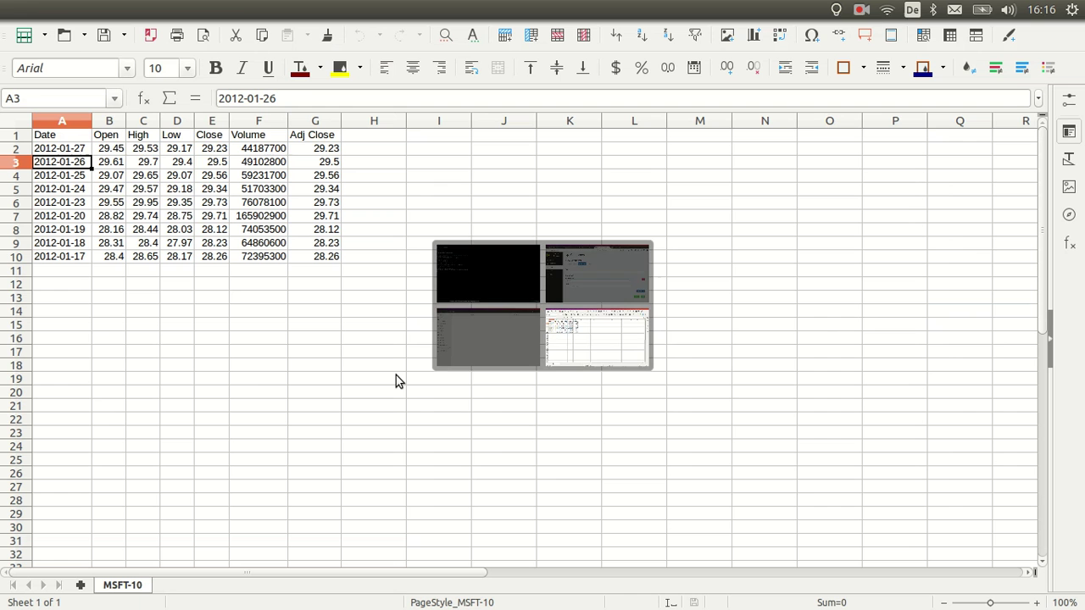
key("alt+Tab")
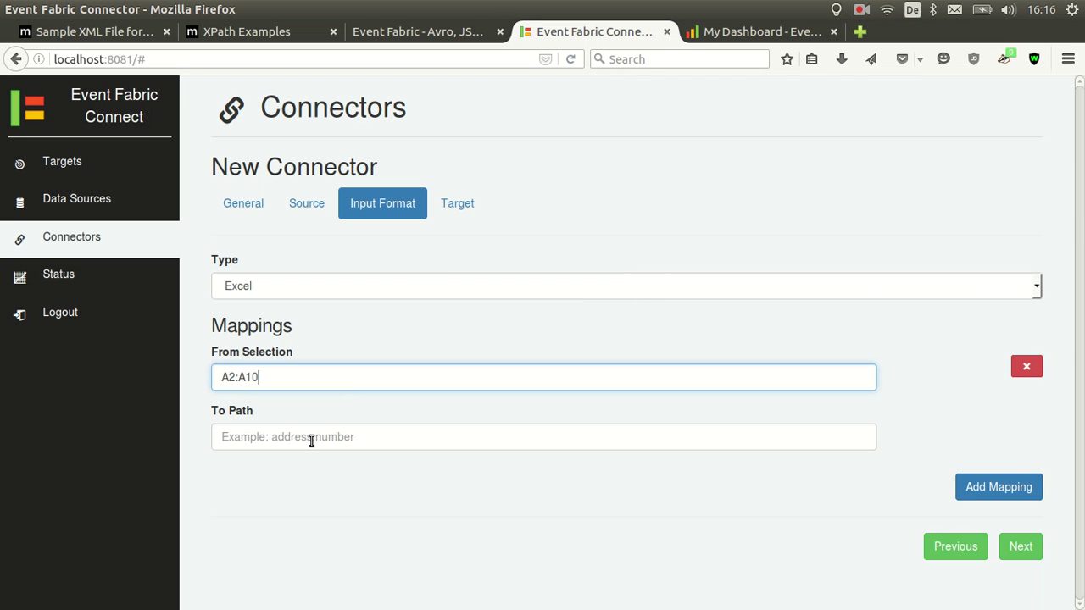
left_click(311, 441)
type("dates")
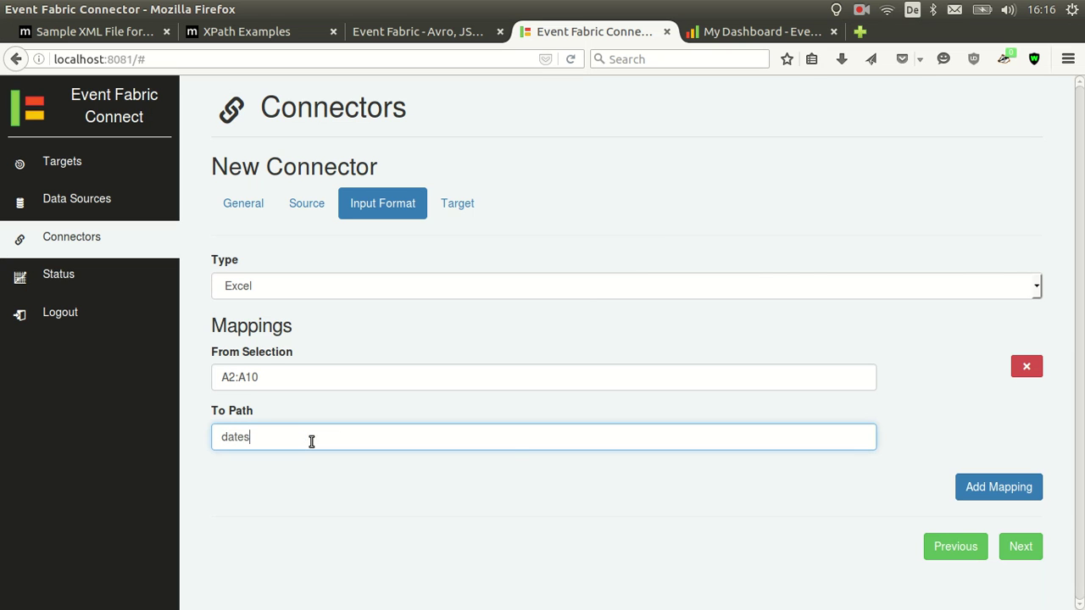
Add a second mapping of B2:B10 to the field opens
left_click(962, 490)
left_click(401, 494)
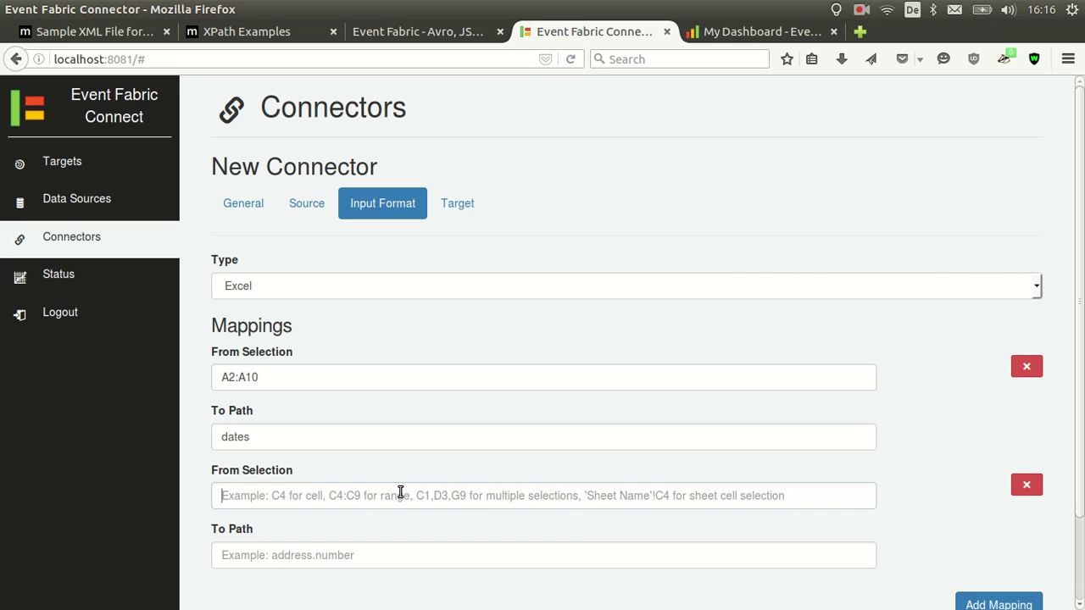
type("B2")
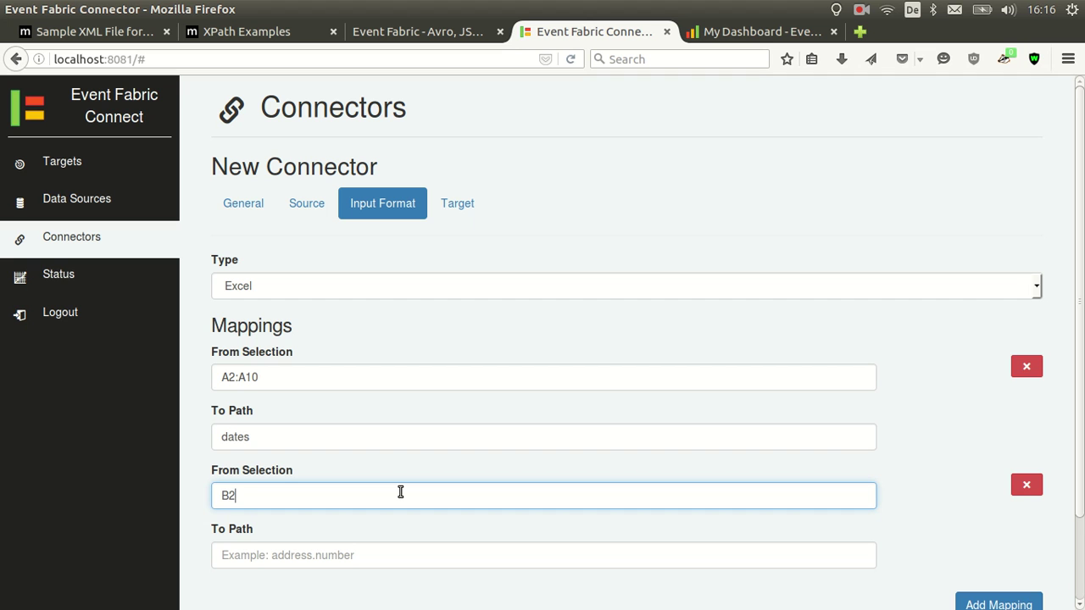
type(":B10")
key("Tab")
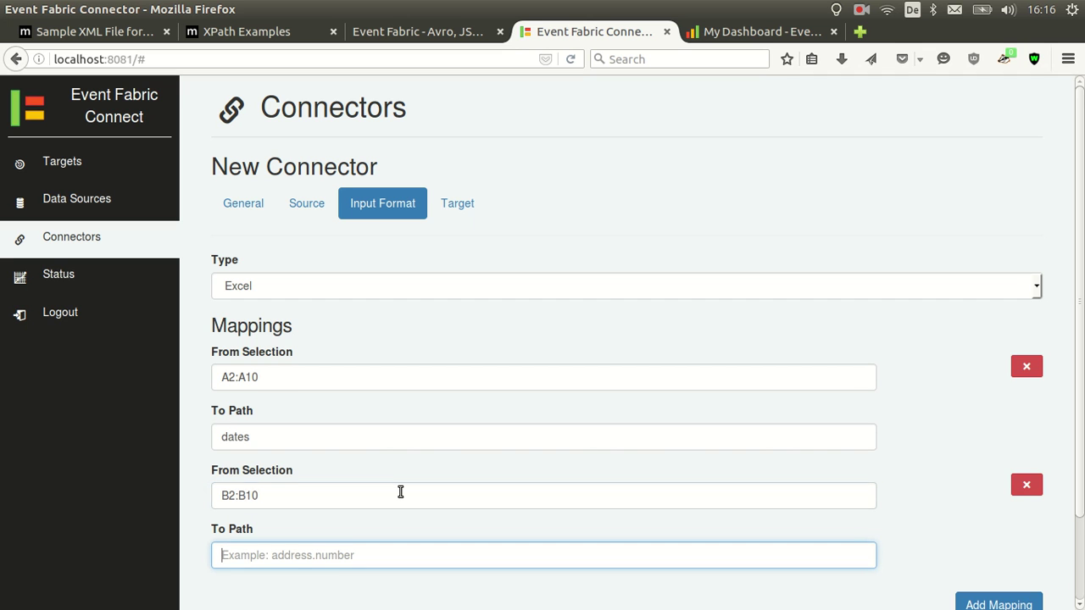
type("opens")
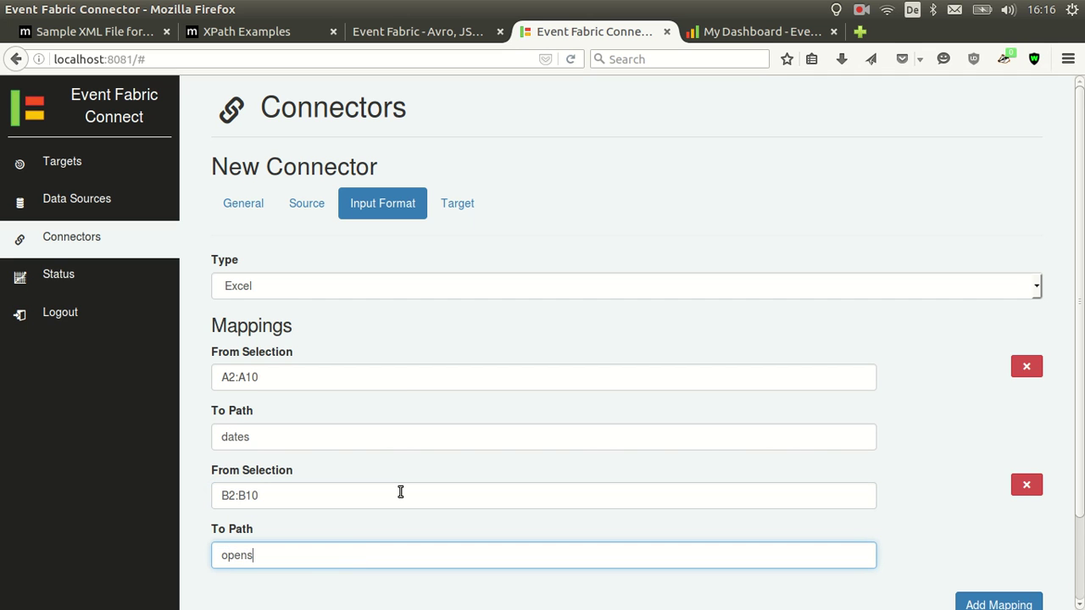
Finish the opens field name and add a third mapping with C3,D4:D9,'MSFT-10'!E4 and something.else
scroll(872, 516, "down", 1)
left_click(966, 574)
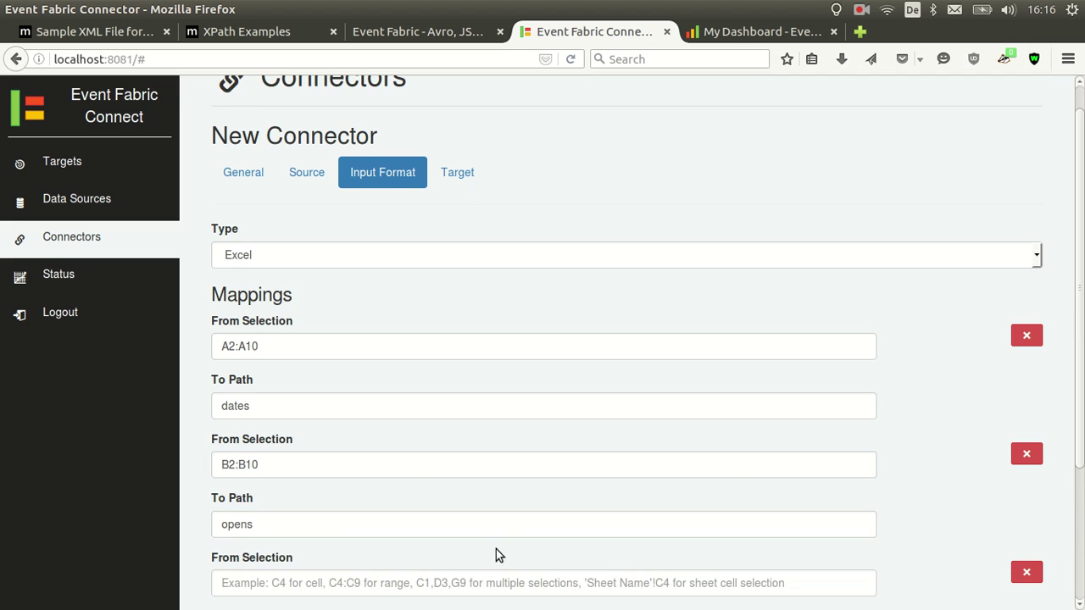
scroll(463, 533, "down", 1)
left_click(463, 533)
type("someth")
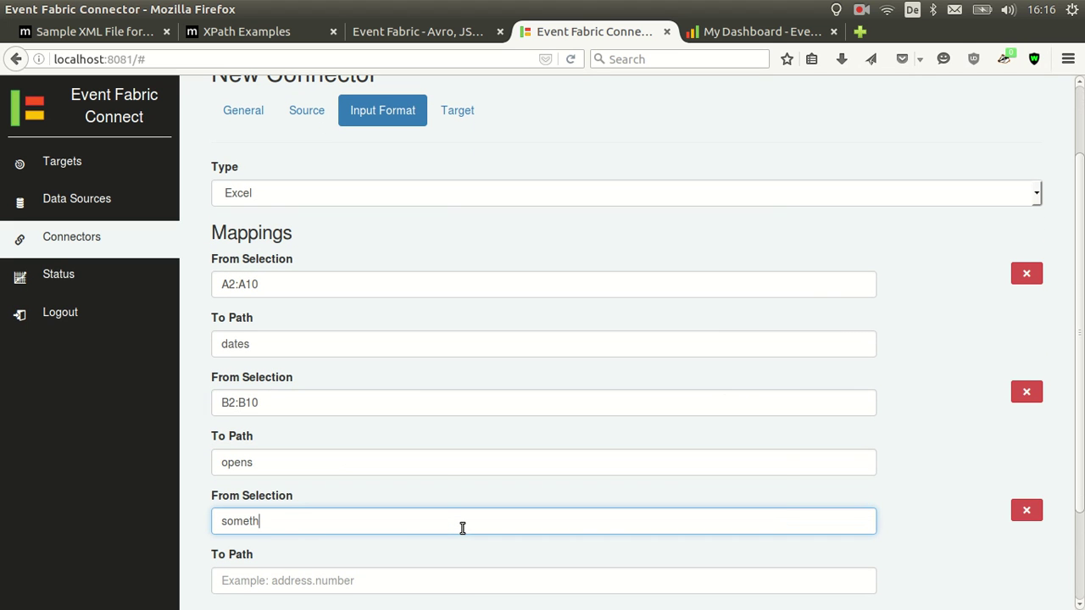
type("ing.else")
scroll(381, 514, "down", 1)
left_click(366, 548)
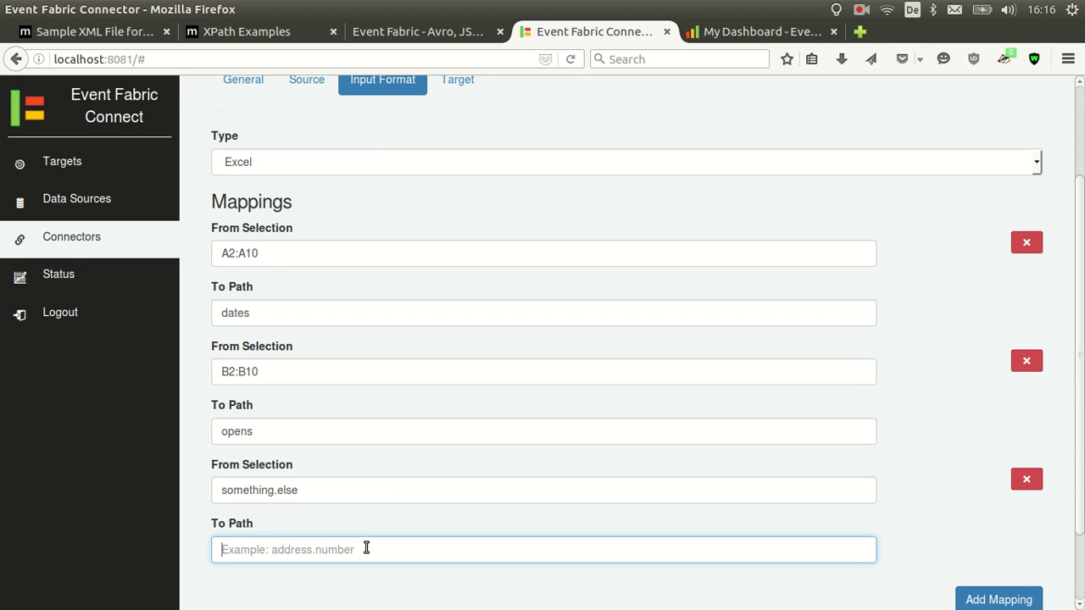
type("C3,D4")
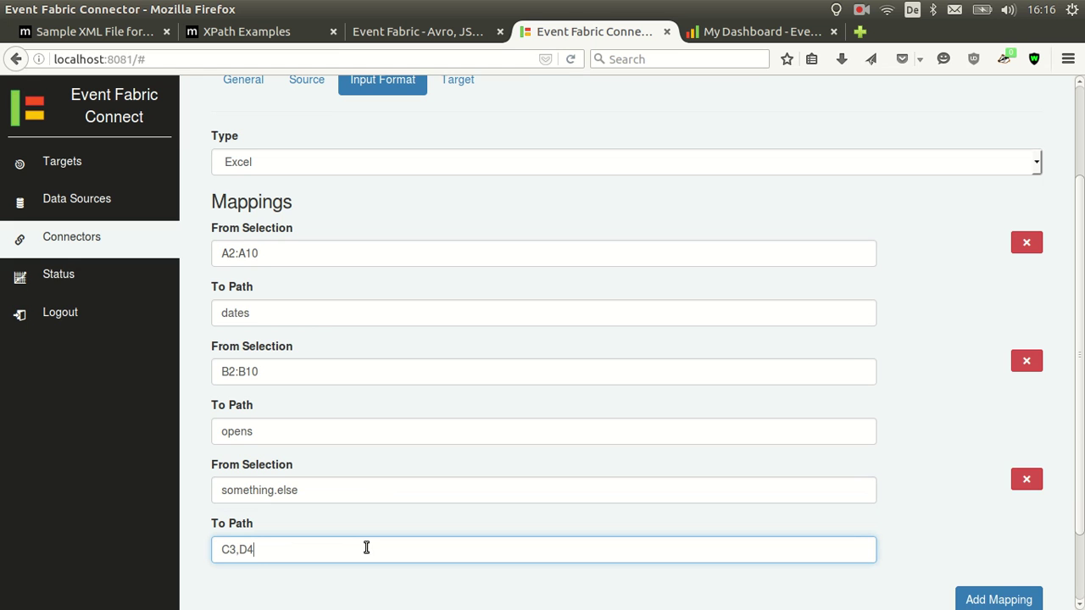
type(":D9,'")
key("alt+Tab")
key("alt+Tab")
type("MSFT-10")
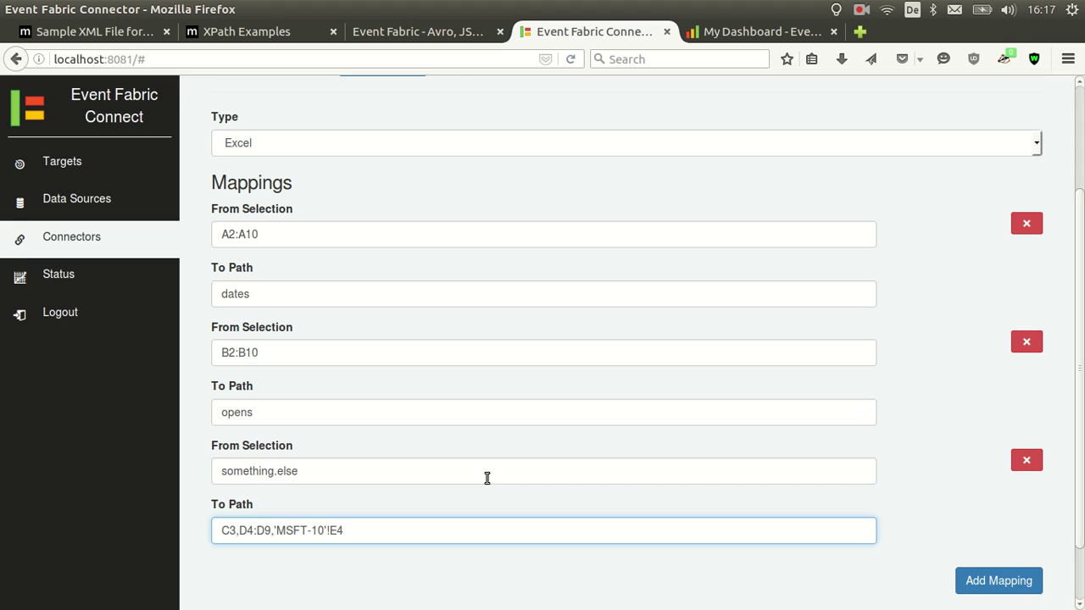
scroll(484, 477, "down", 1)
scroll(848, 496, "down", 2)
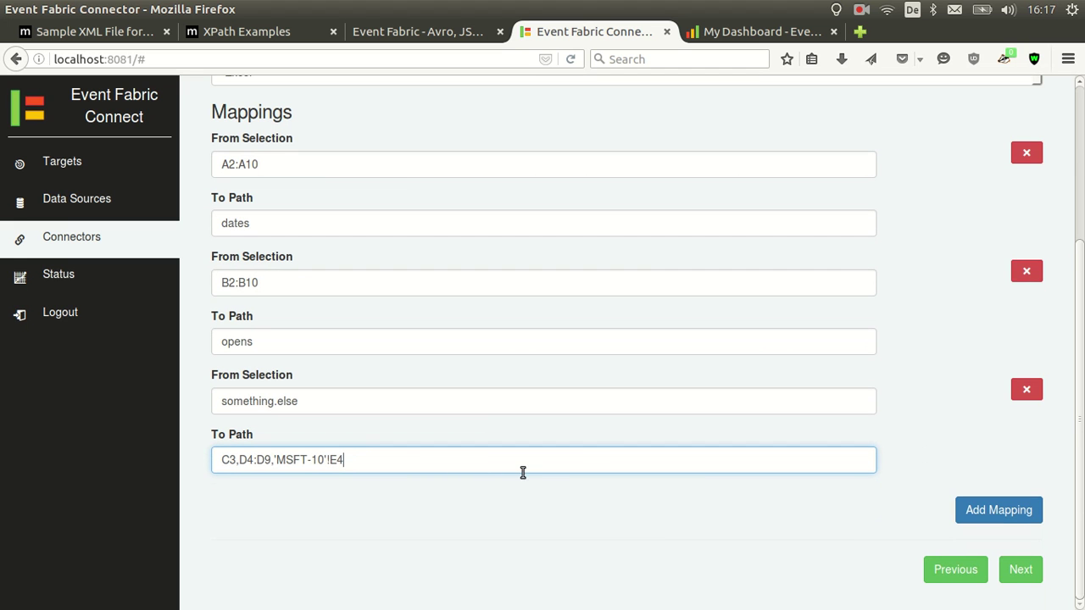
Move the cell range into From Selection and set the third mapping's To Path to something.else
left_click_drag(434, 458, 134, 447)
key("ctrl+x")
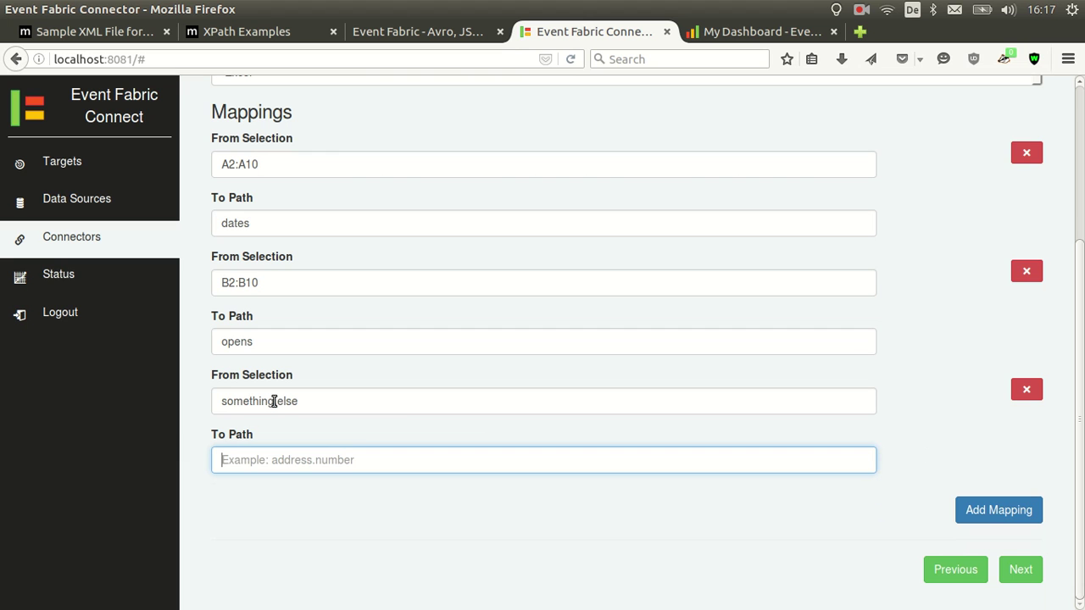
left_click(416, 401)
key("ctrl+v")
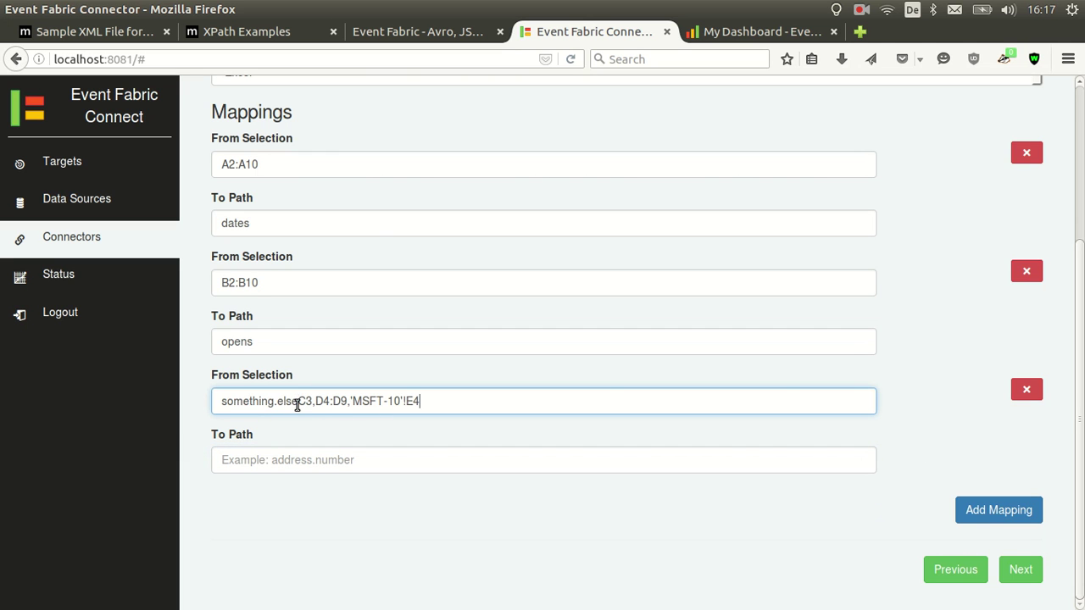
left_click_drag(312, 401, 189, 393)
key("BackSpace")
left_click(308, 460)
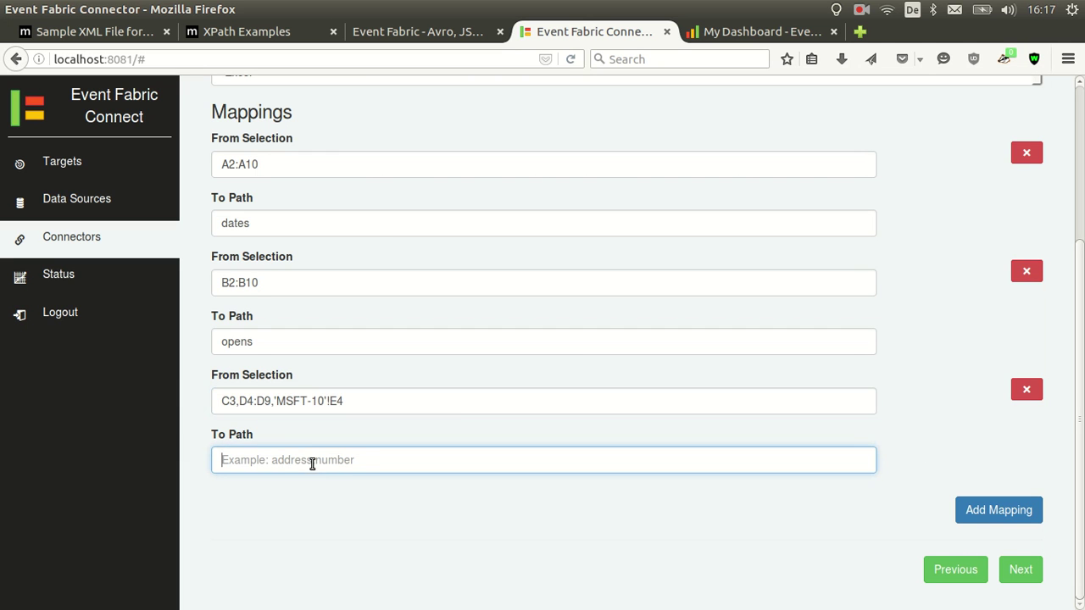
type("something.else")
scroll(662, 380, "up", 1)
scroll(666, 379, "up", 2)
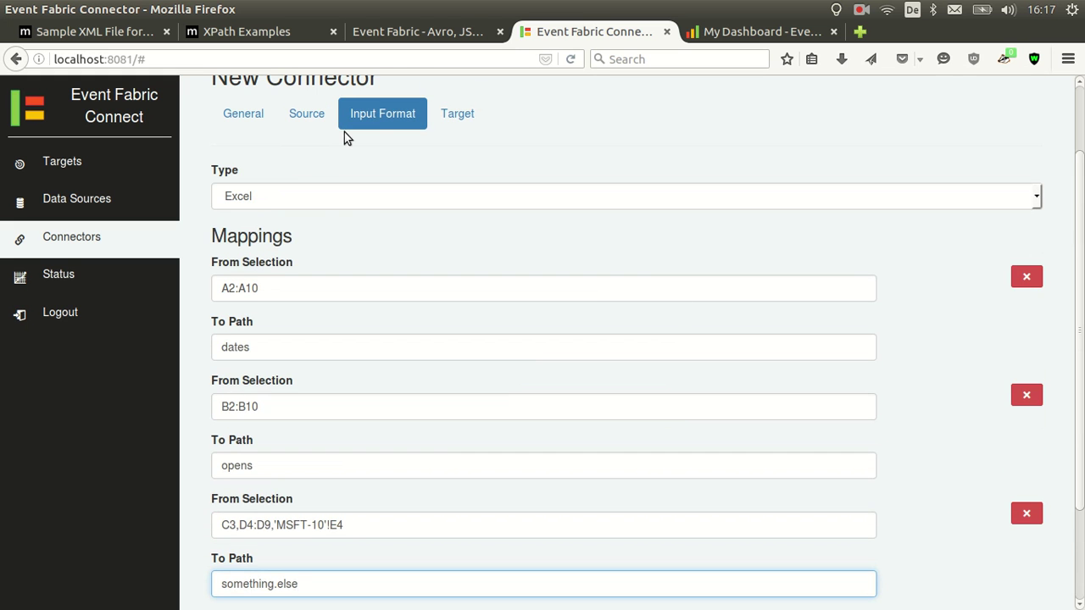
Target the user's Event Fabric group on channel excel, then create and start the connector
left_click(465, 114)
left_click(452, 288)
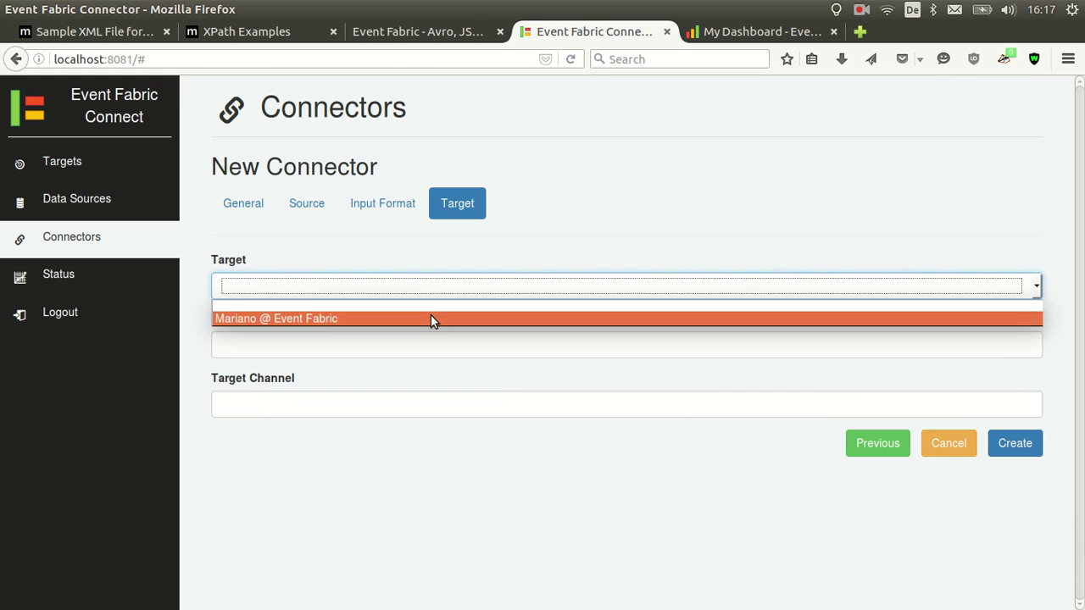
left_click(430, 316)
left_click(394, 346)
type("_user_")
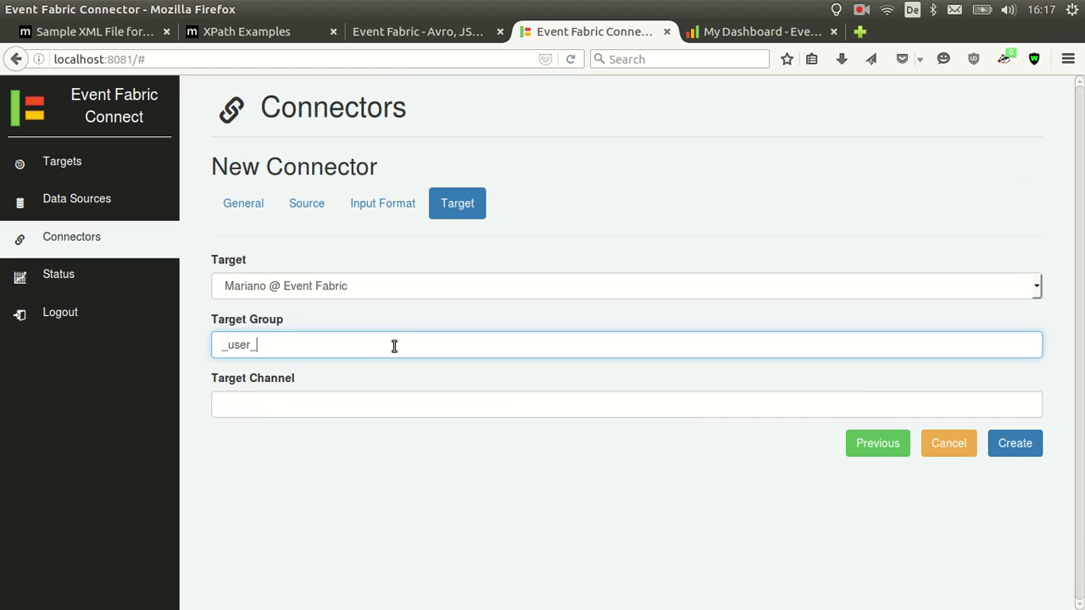
type("marianoguerra")
key("Tab")
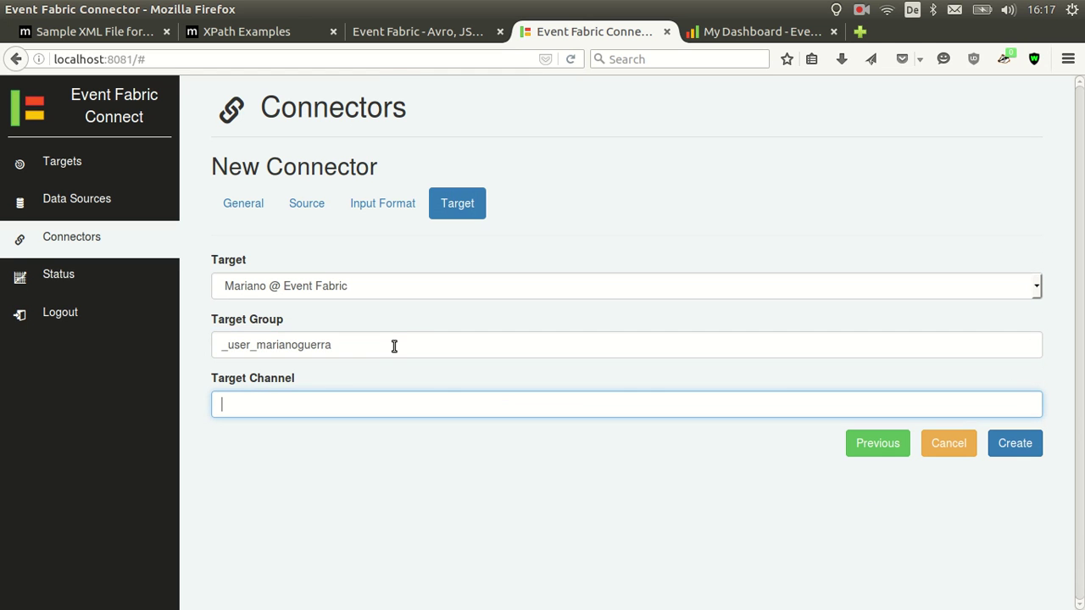
type("excel")
left_click(994, 442)
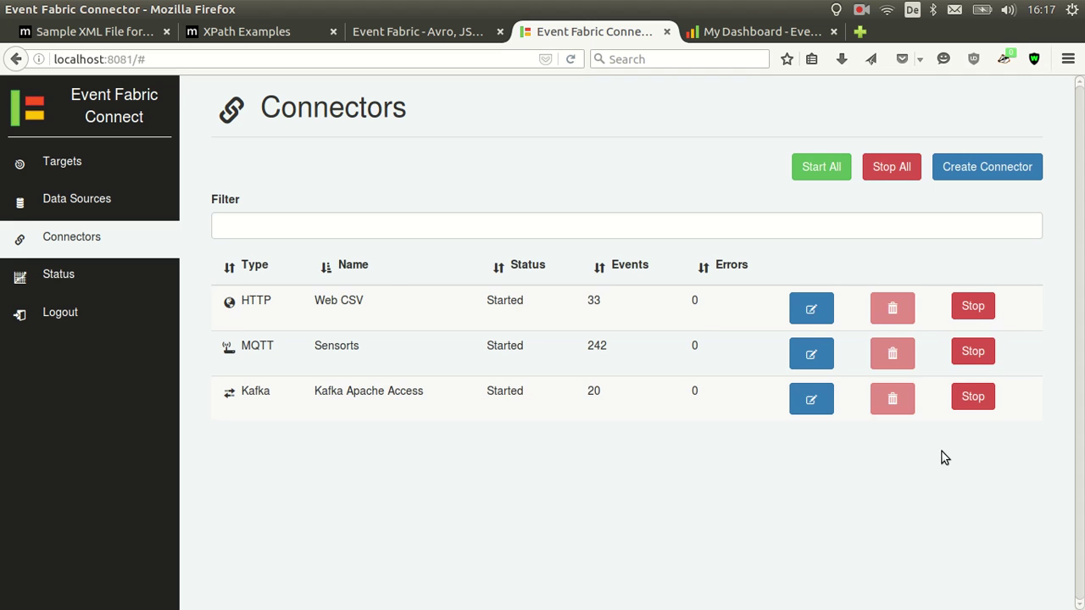
left_click(967, 441)
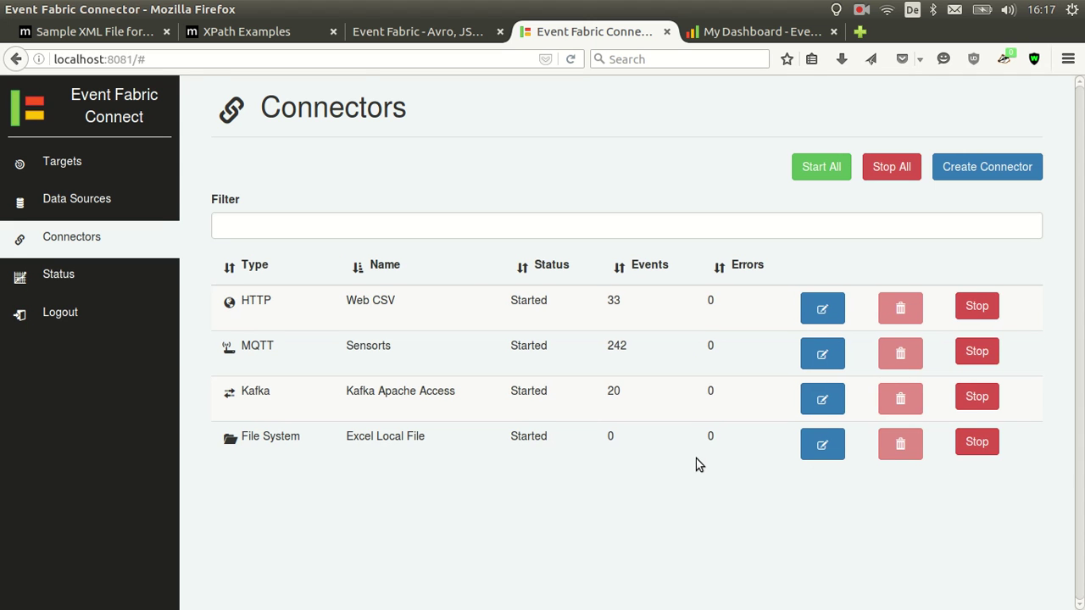
key("alt+Tab")
Copy MSFT-10.xls from the demo folder into efc-folder, then return to My Dashboard
left_click(502, 76)
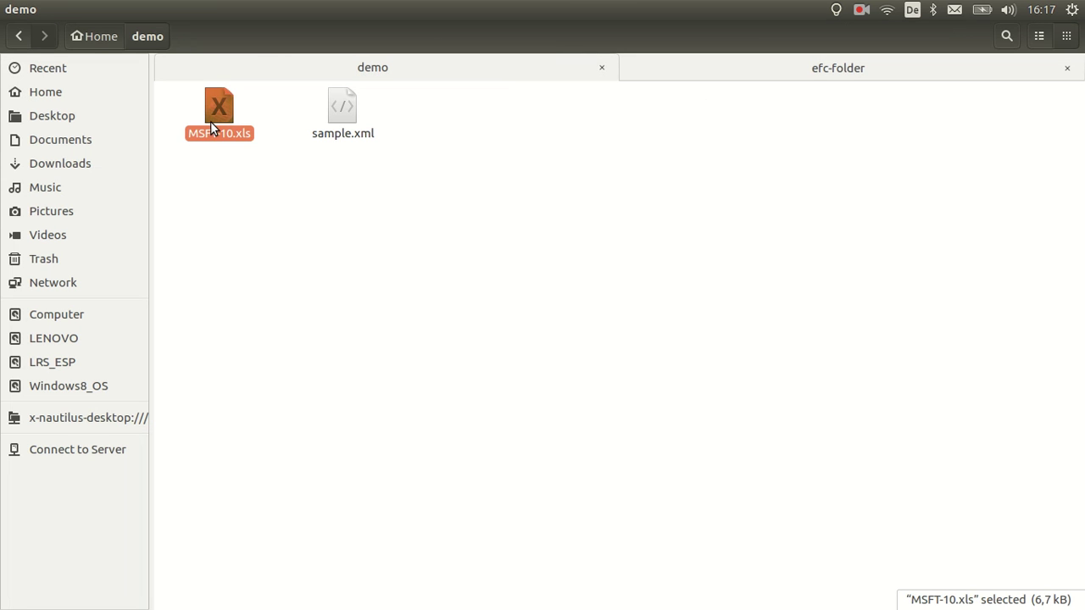
left_click(697, 78)
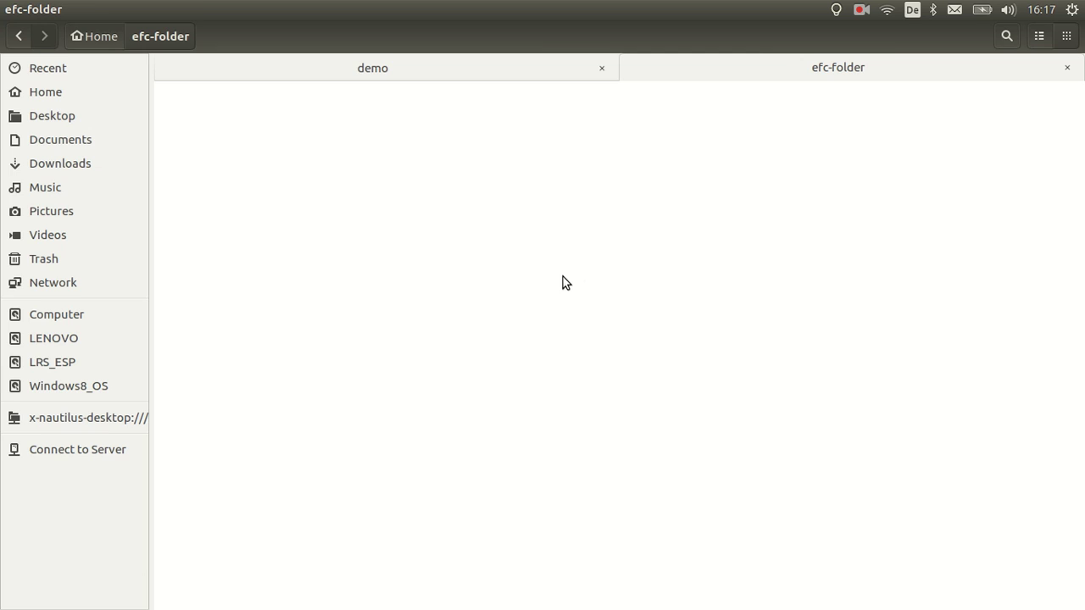
key("alt+Tab")
left_click(719, 38)
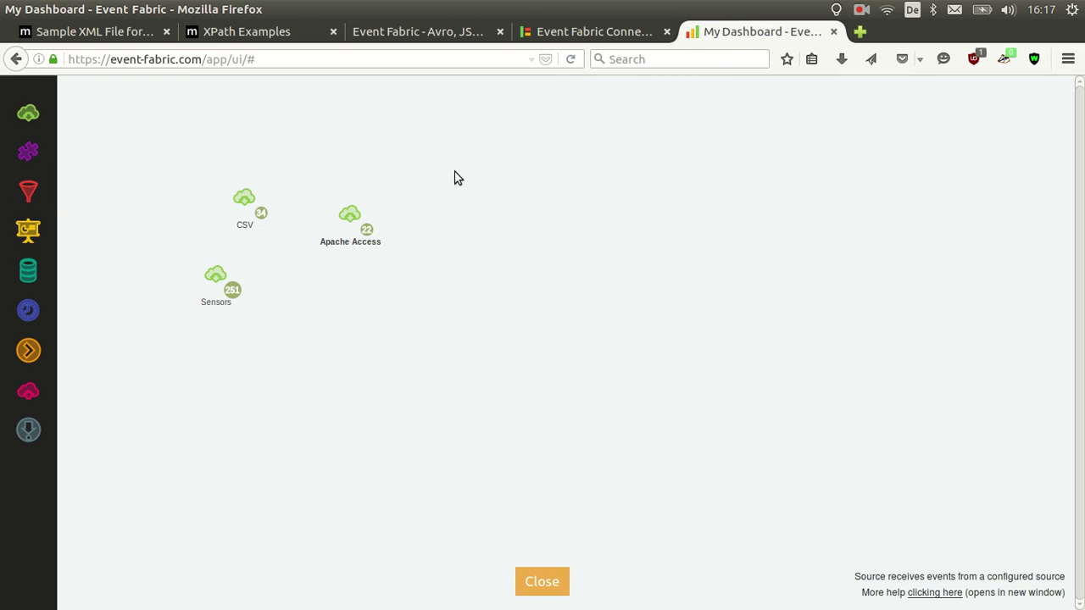
Add an Event Source node on the canvas listening on channel excel
left_click_drag(28, 113, 421, 316)
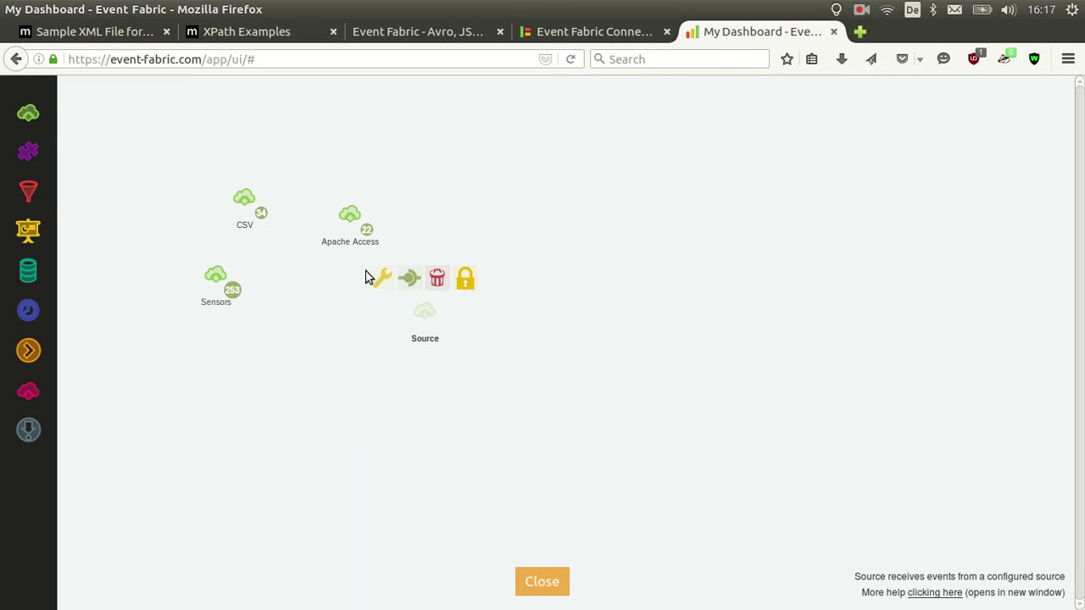
left_click(377, 277)
left_click(573, 337)
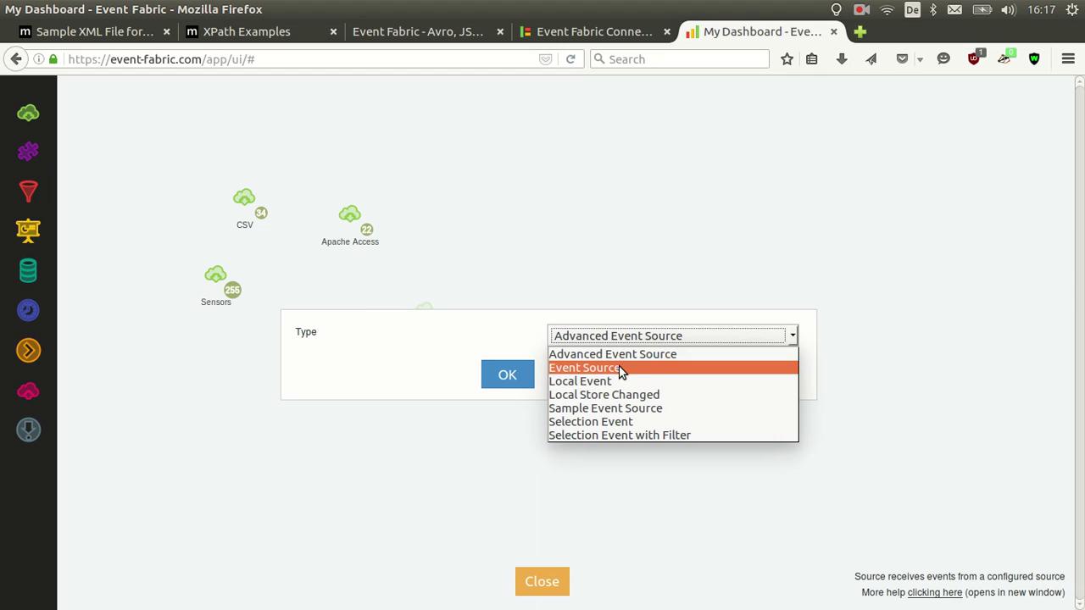
left_click(610, 373)
left_click(578, 337)
type("e")
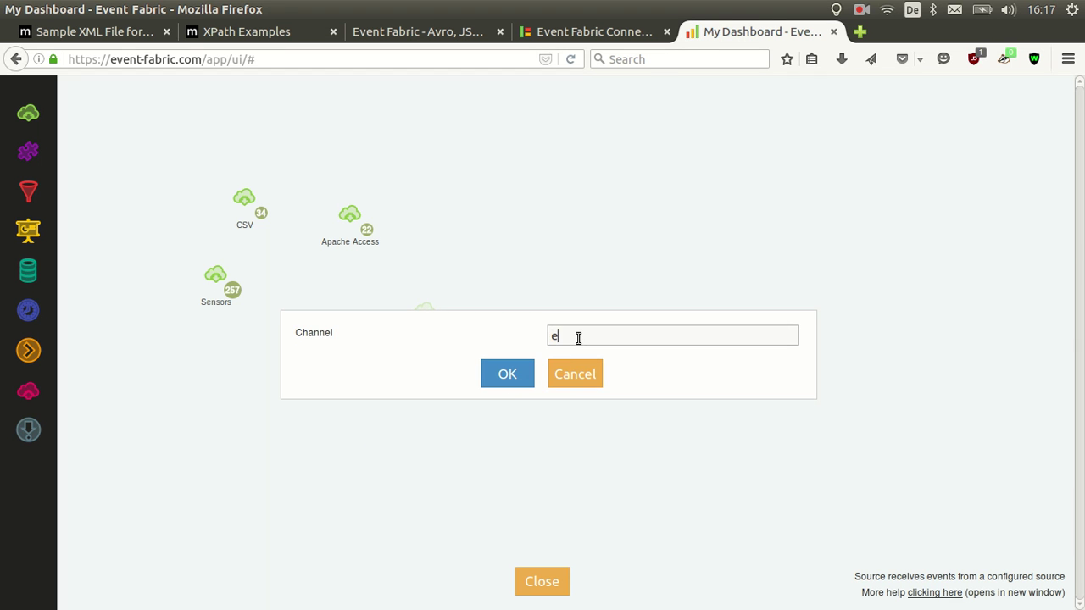
type("xcel")
left_click(513, 371)
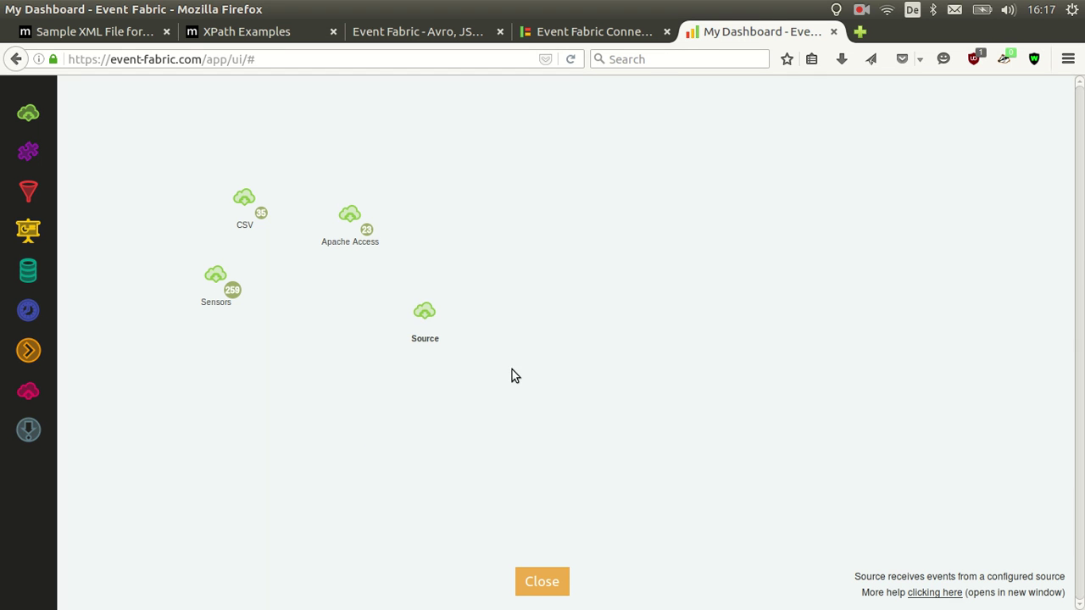
Rename the new source node to Excel
double_click(437, 338)
type("Excel")
key("Return")
Copy MSFT-10.xls from the demo folder into efc-folder again
key("alt+Tab")
key("alt+Tab")
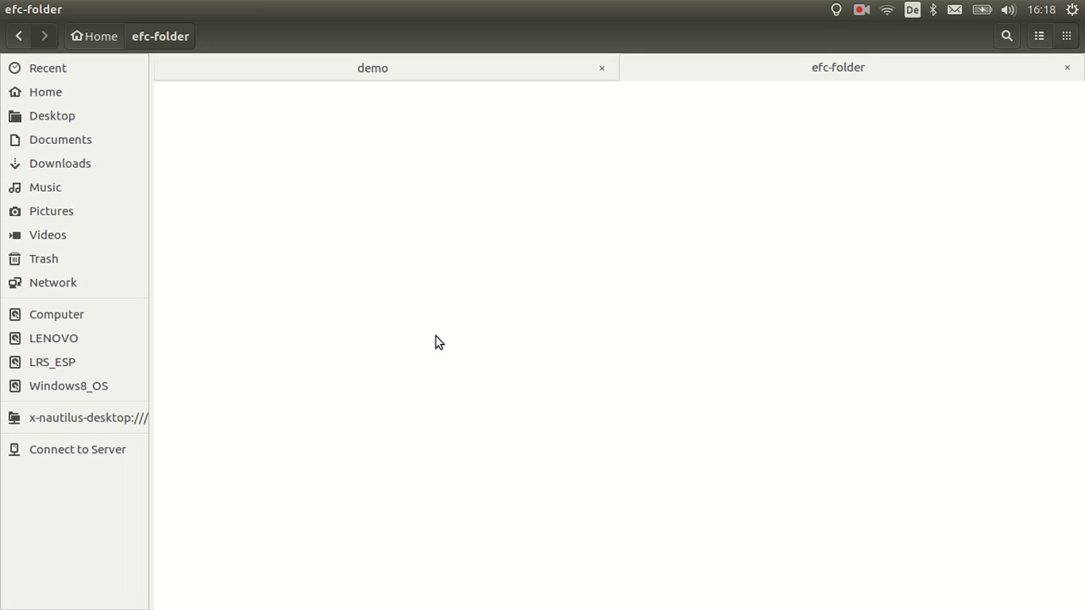
left_click(527, 73)
left_click(643, 71)
key("ctrl+v")
key("alt+Tab")
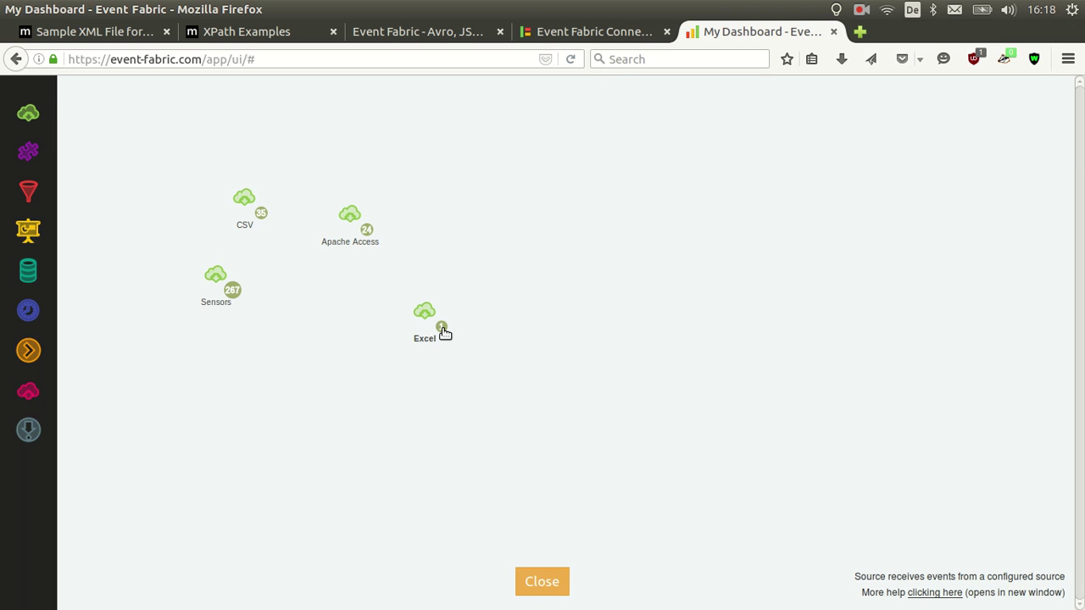
left_click(443, 329)
scroll(499, 288, "down", 2)
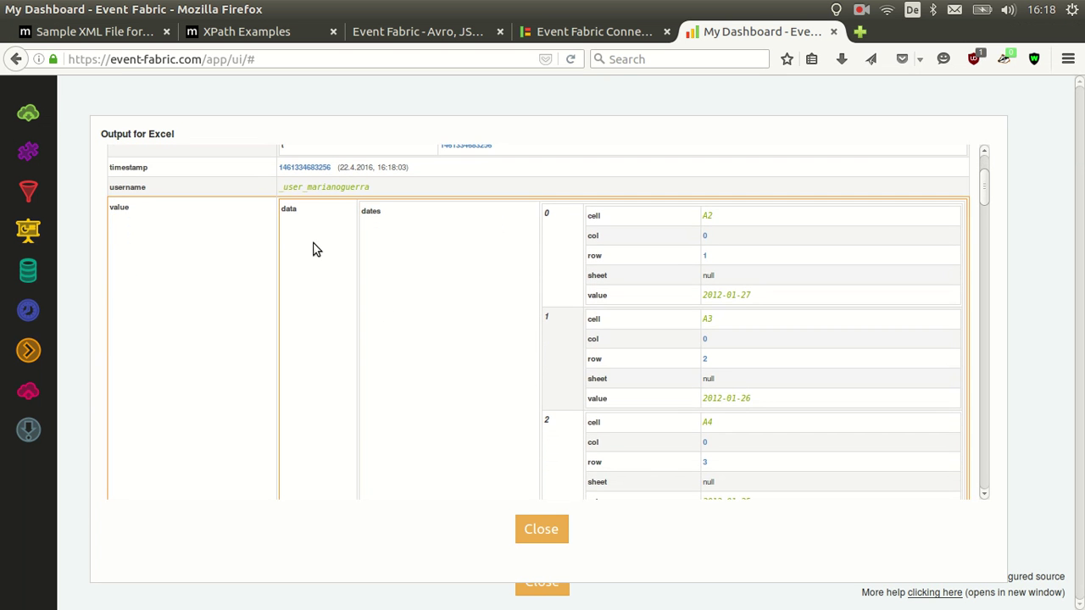
scroll(543, 281, "down", 4)
scroll(544, 280, "down", 5)
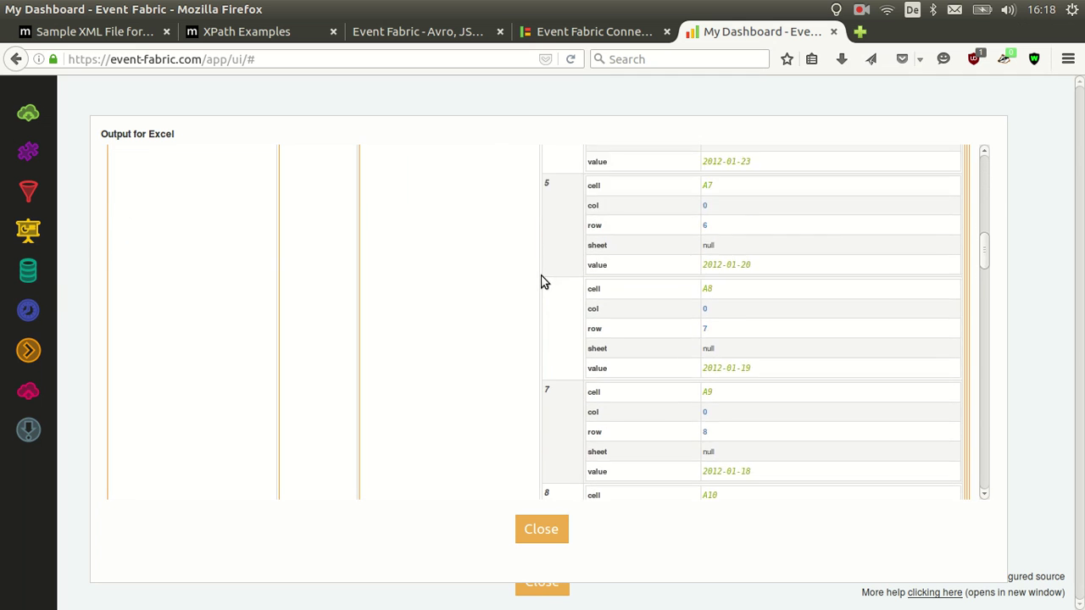
scroll(544, 281, "up", 4)
scroll(544, 281, "up", 5)
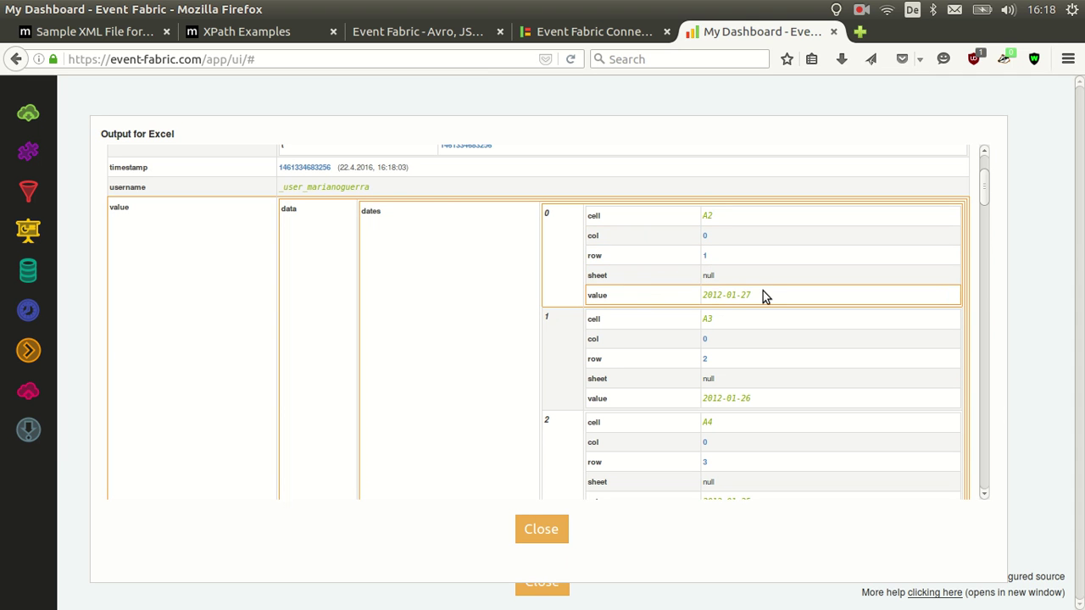
scroll(747, 297, "down", 7)
scroll(748, 296, "down", 4)
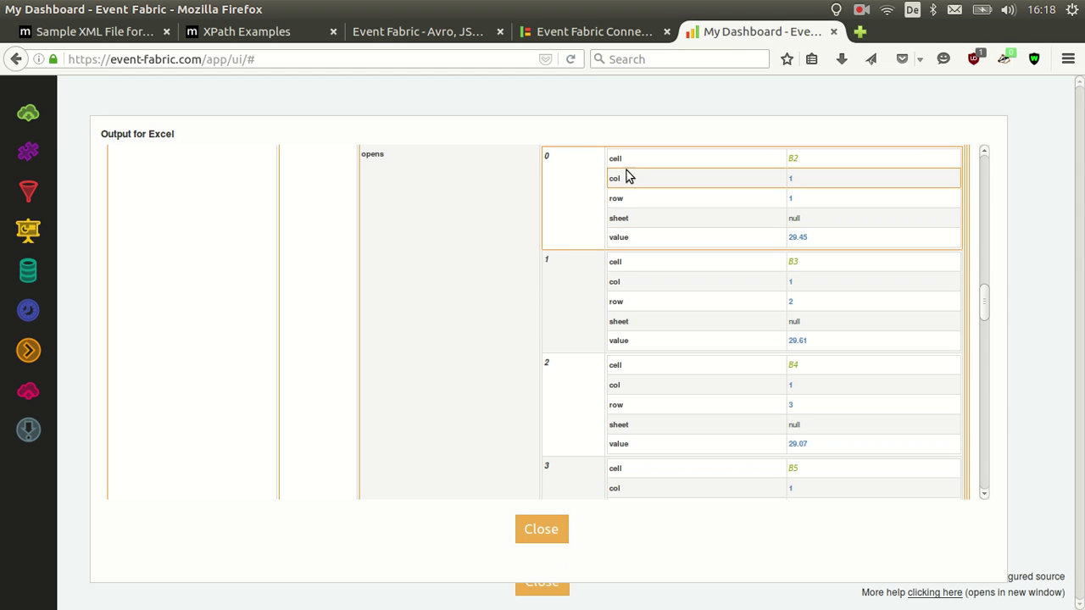
scroll(594, 275, "down", 5)
scroll(593, 275, "down", 5)
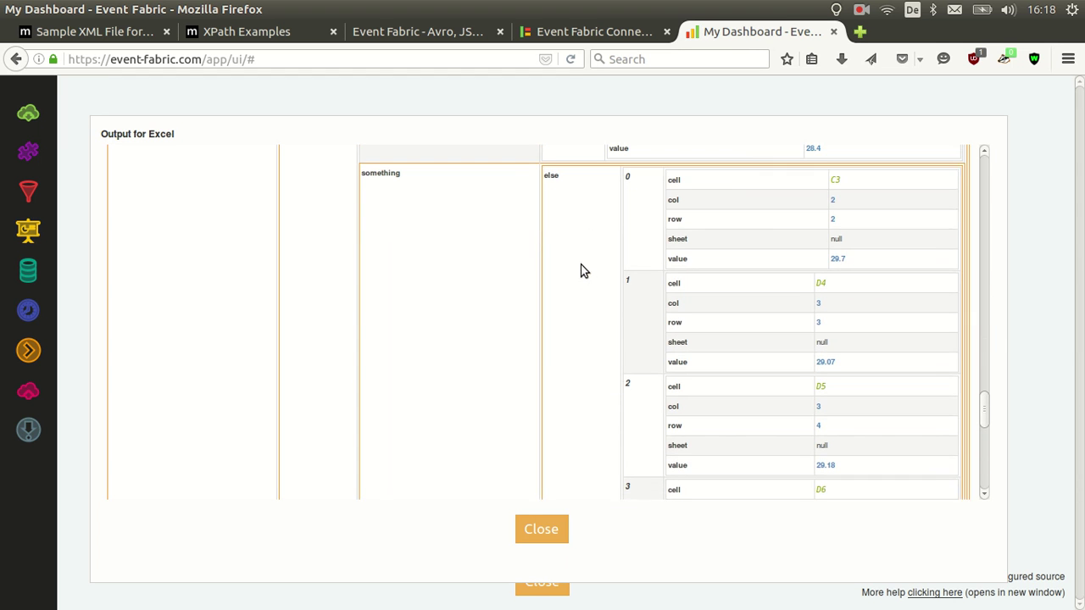
scroll(583, 253, "down", 5)
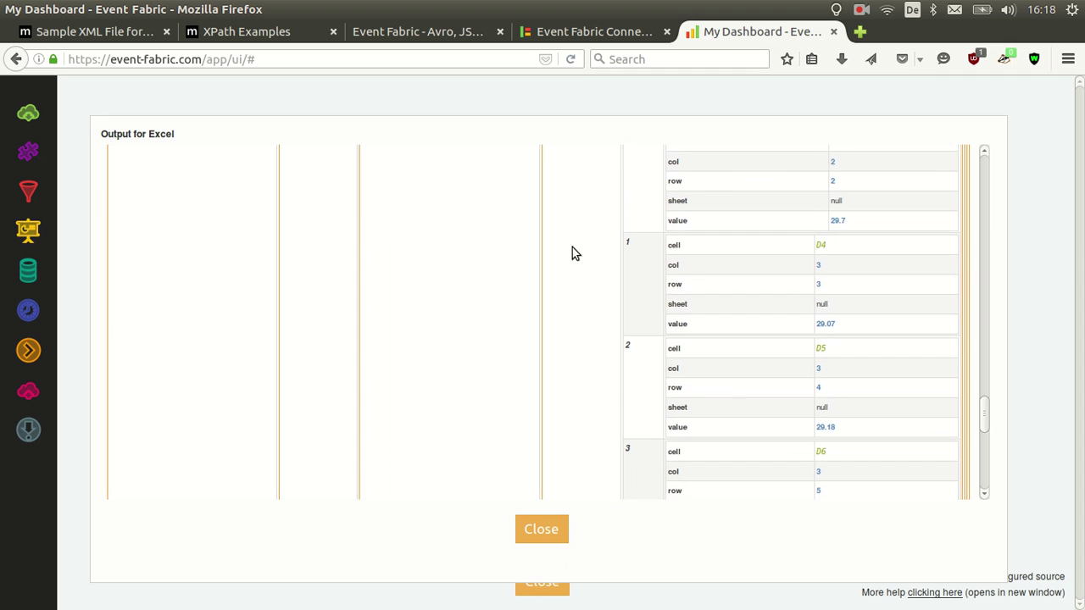
scroll(501, 296, "down", 5)
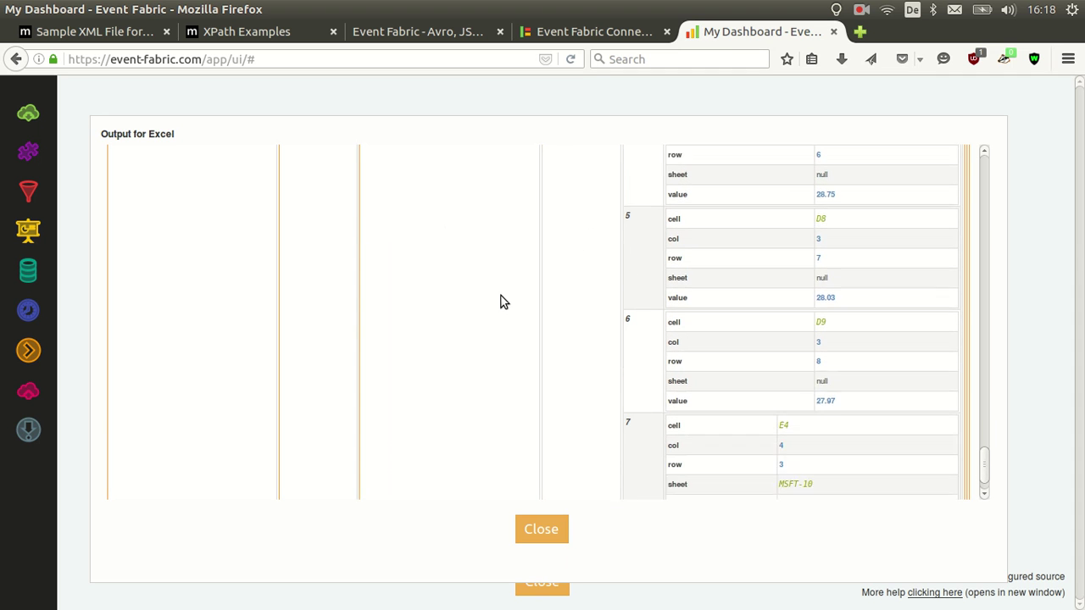
left_click_drag(812, 437, 781, 436)
left_click(736, 404)
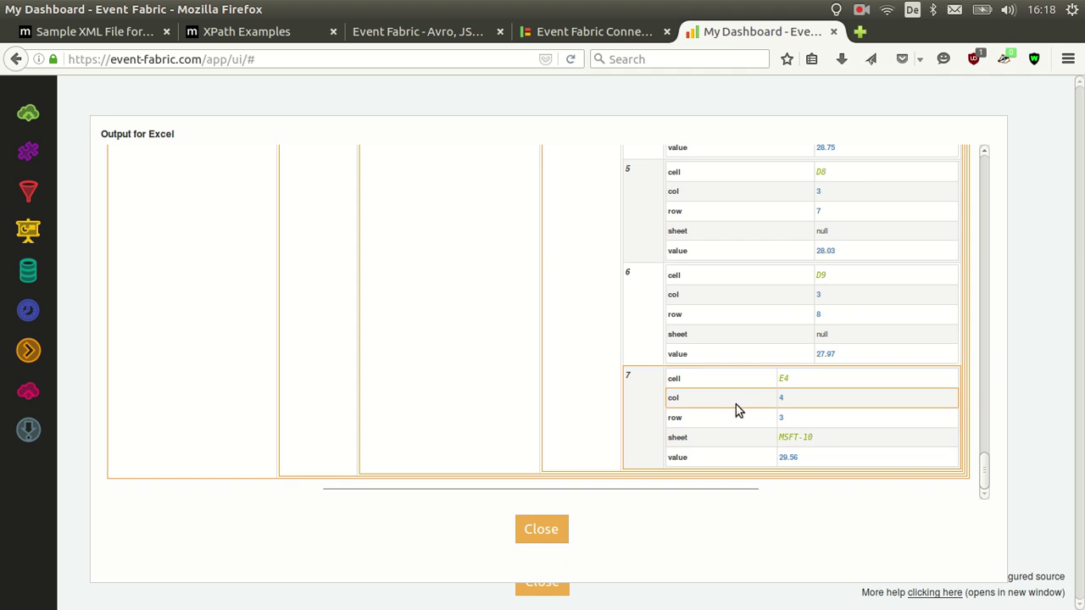
scroll(648, 403, "up", 1)
left_click(549, 530)
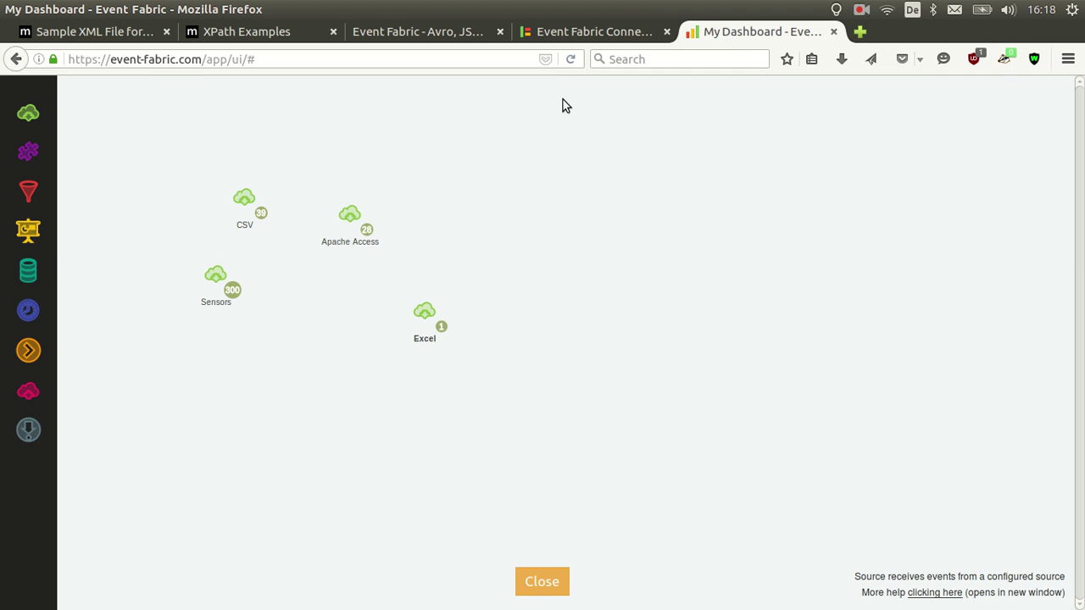
Start a Bookstore connector, reviewing the sample inventory.xml and XPath examples pages
left_click(567, 38)
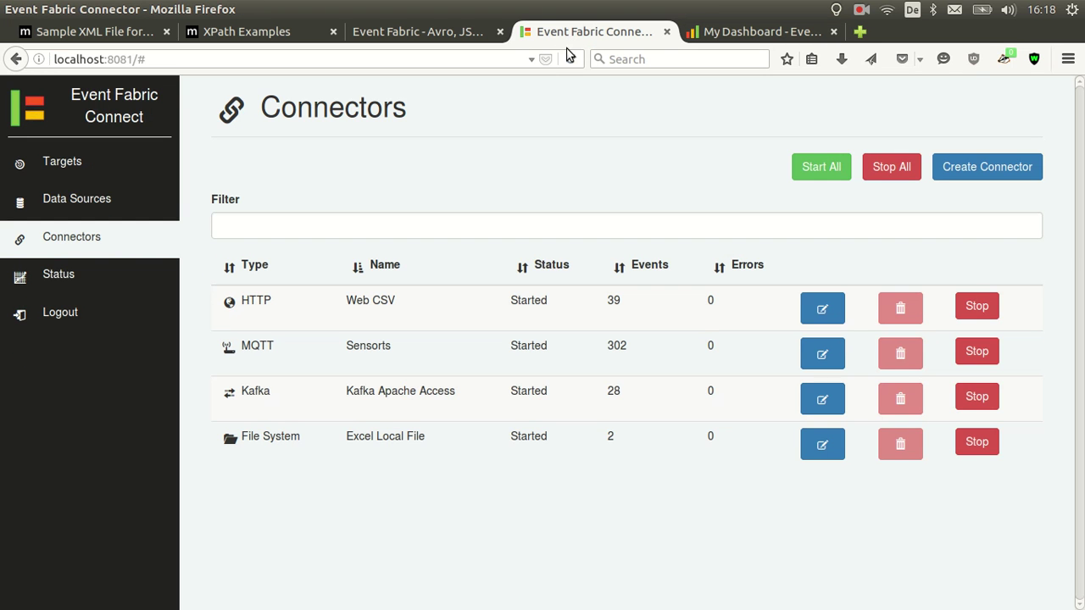
left_click(989, 177)
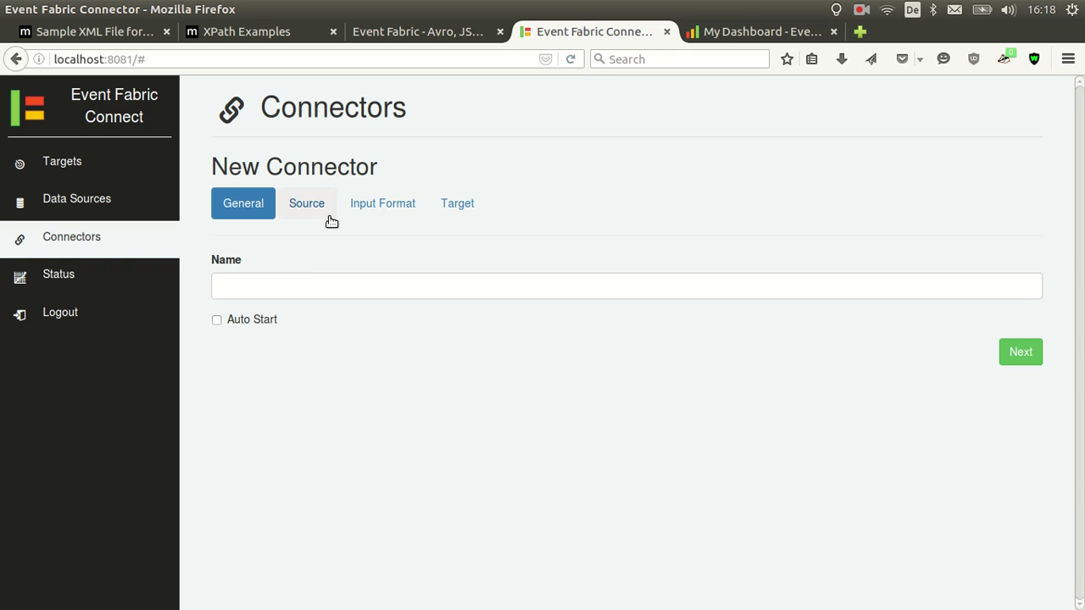
left_click(309, 287)
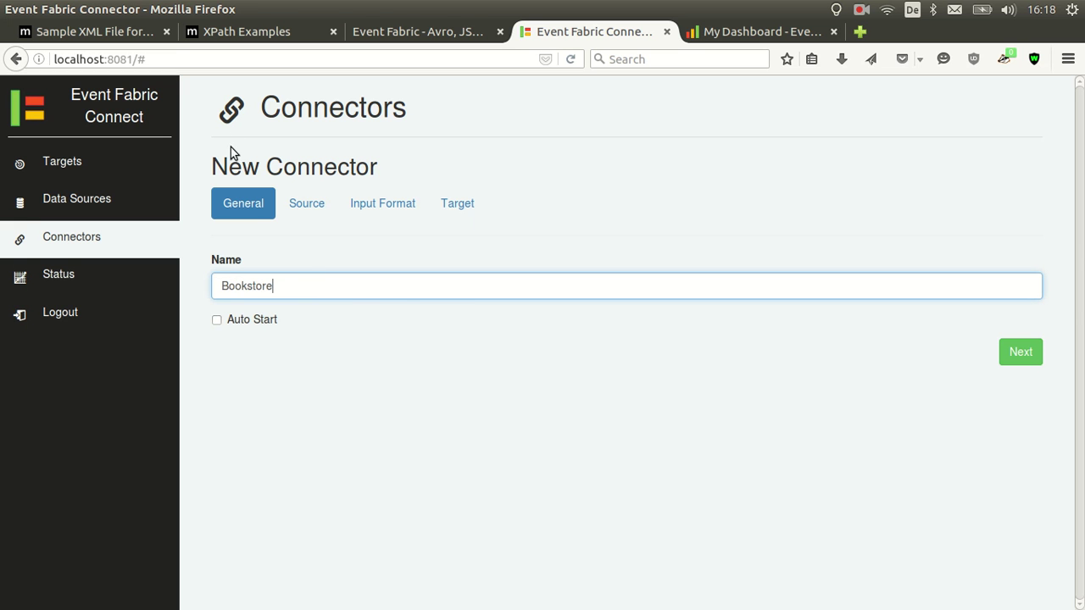
left_click(106, 32)
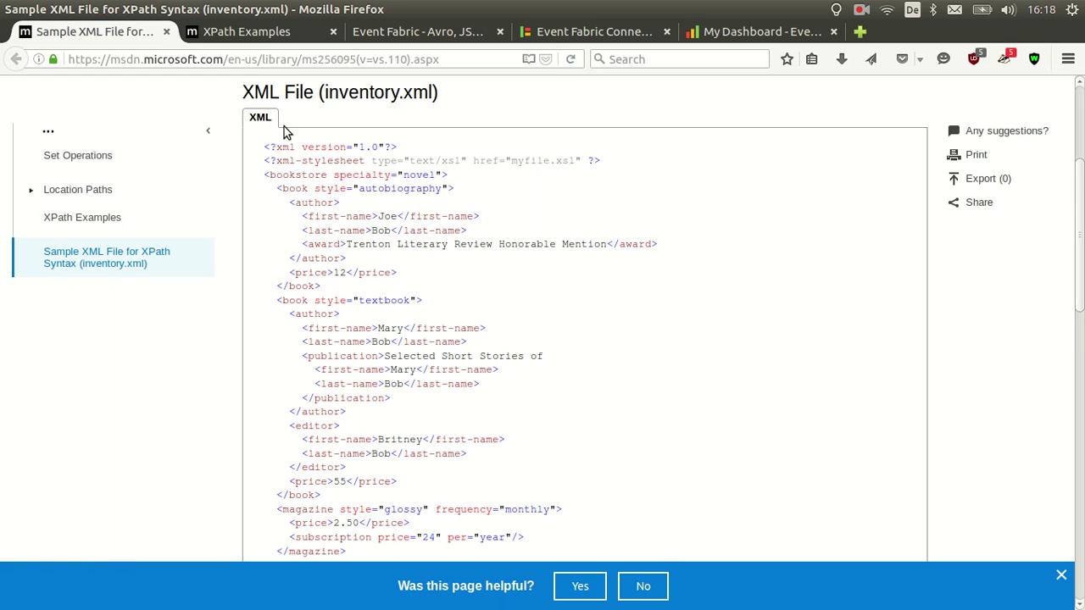
left_click(268, 40)
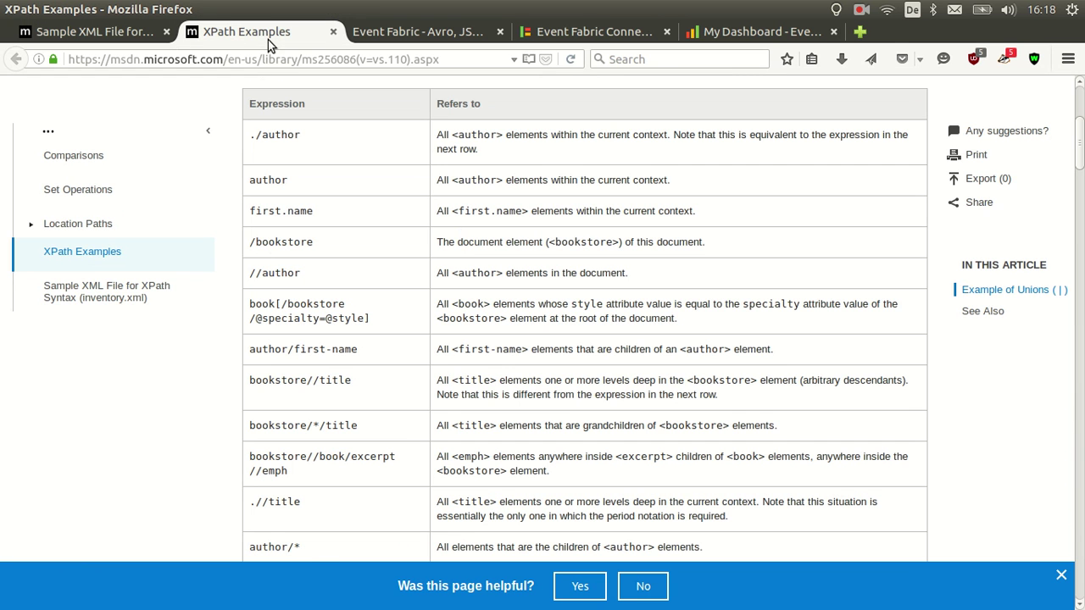
left_click(448, 36)
left_click(555, 34)
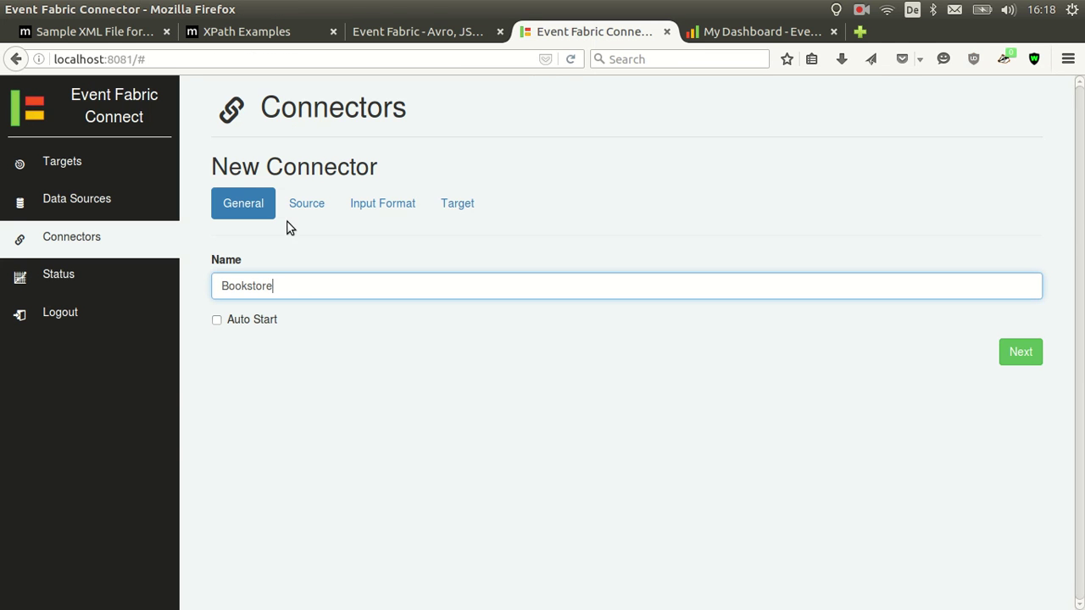
Set the Bookstore connector's source to ActiveMQ topic my-topic with XML input format
left_click(296, 208)
left_click(306, 283)
left_click(296, 323)
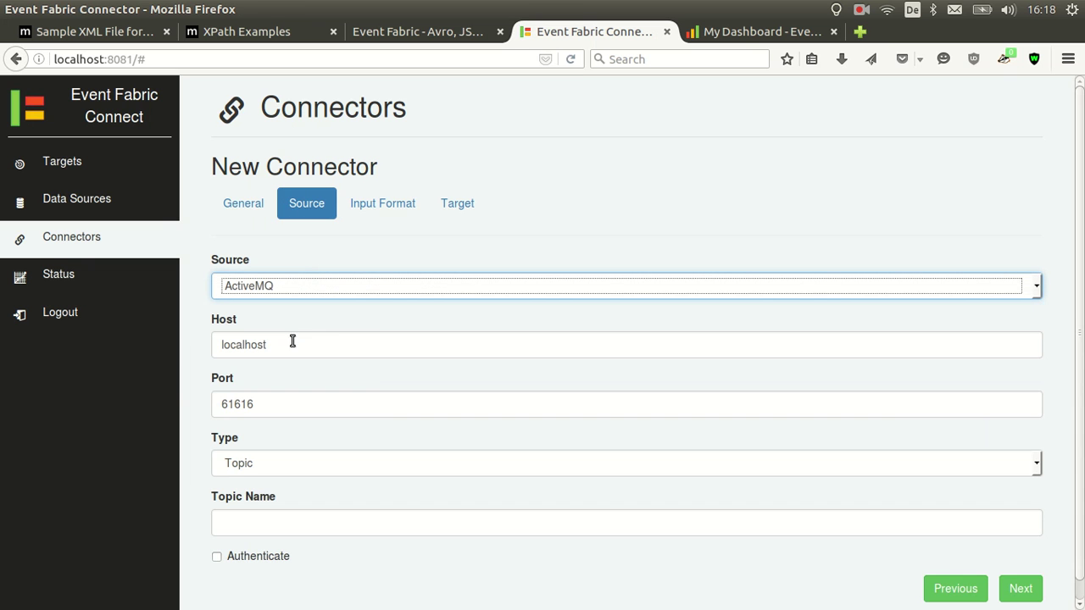
scroll(312, 371, "down", 1)
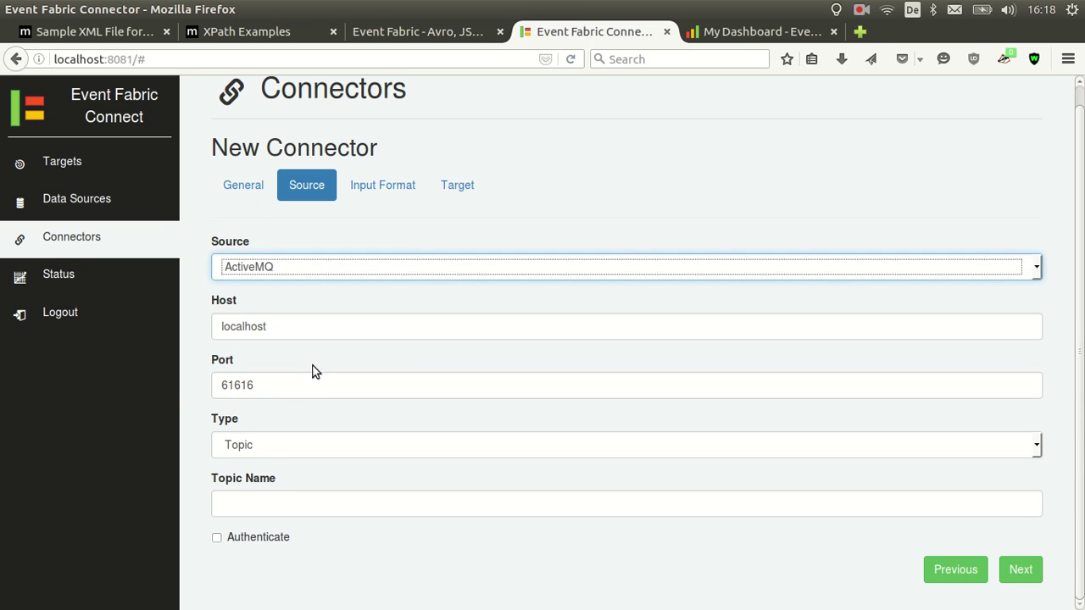
left_click(298, 516)
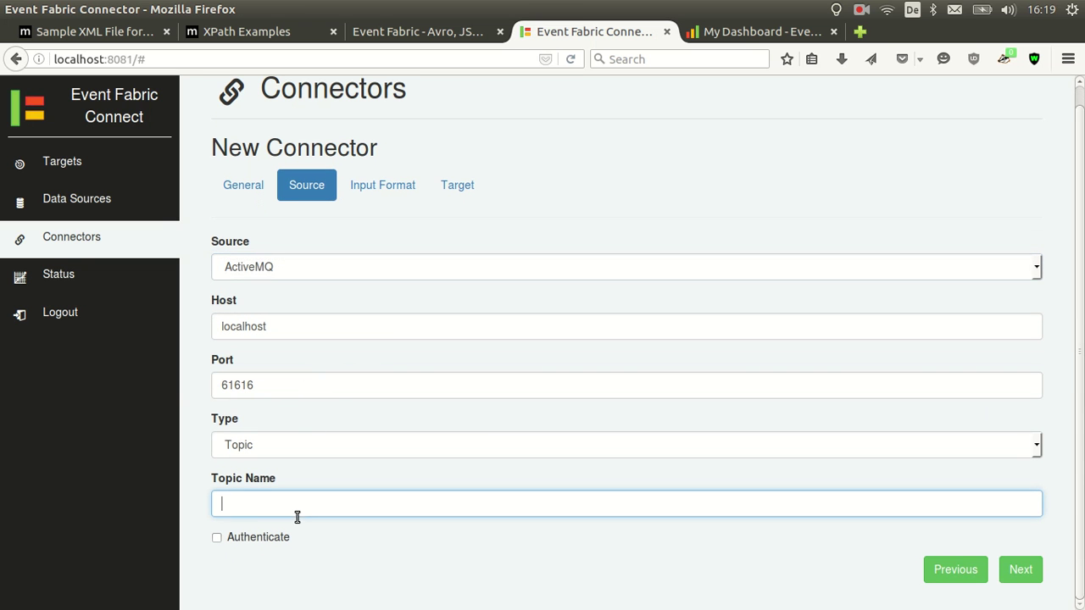
left_click(376, 190)
left_click(364, 292)
left_click(331, 375)
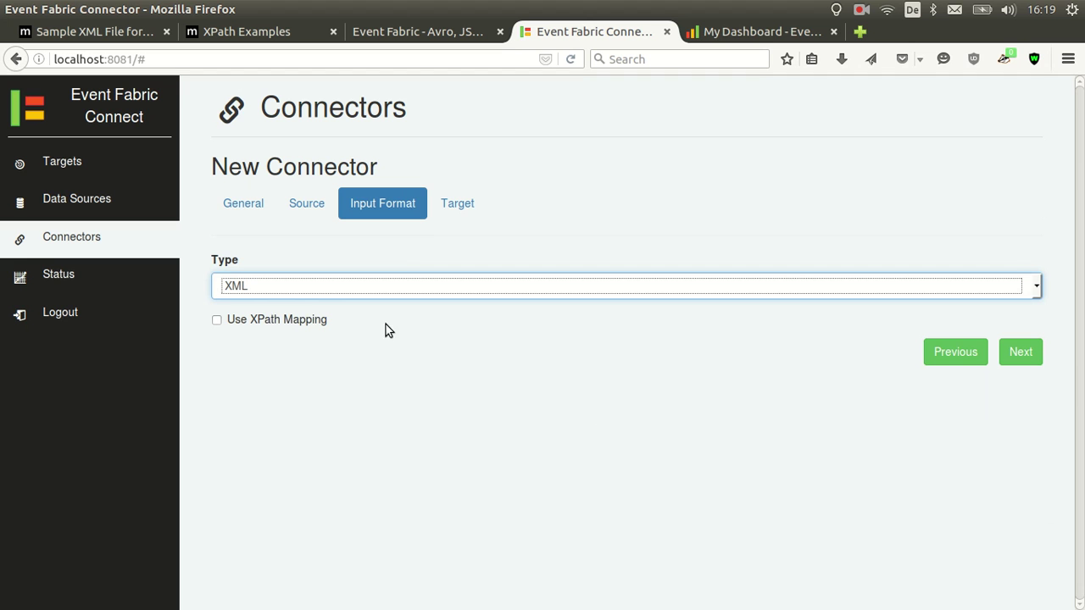
Target the Event Fabric user group and the xml channel, then create and start the connector
left_click(472, 212)
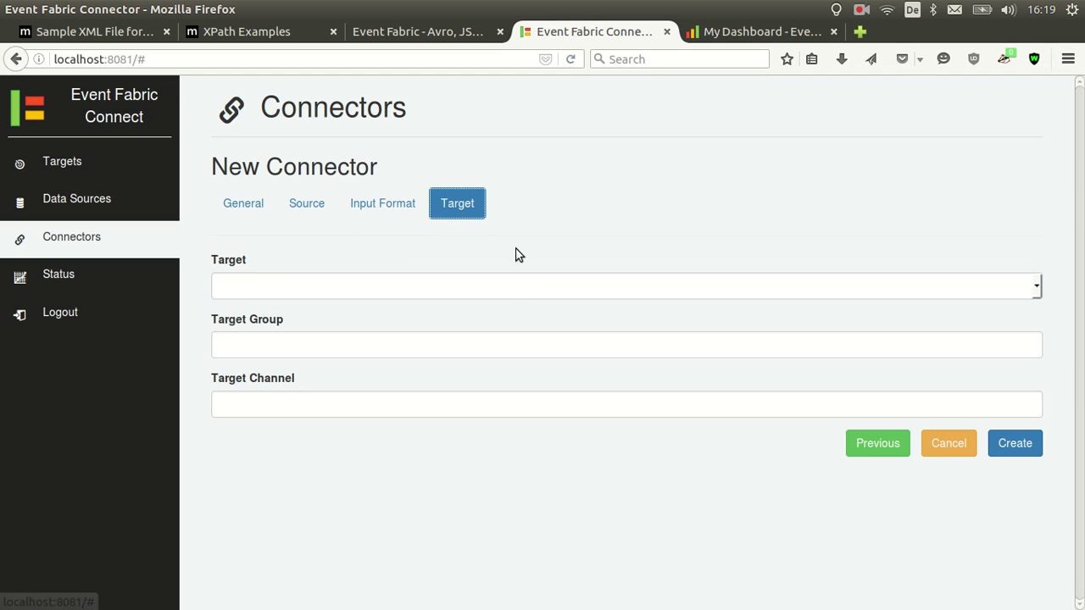
left_click(517, 301)
left_click(497, 315)
left_click(457, 346)
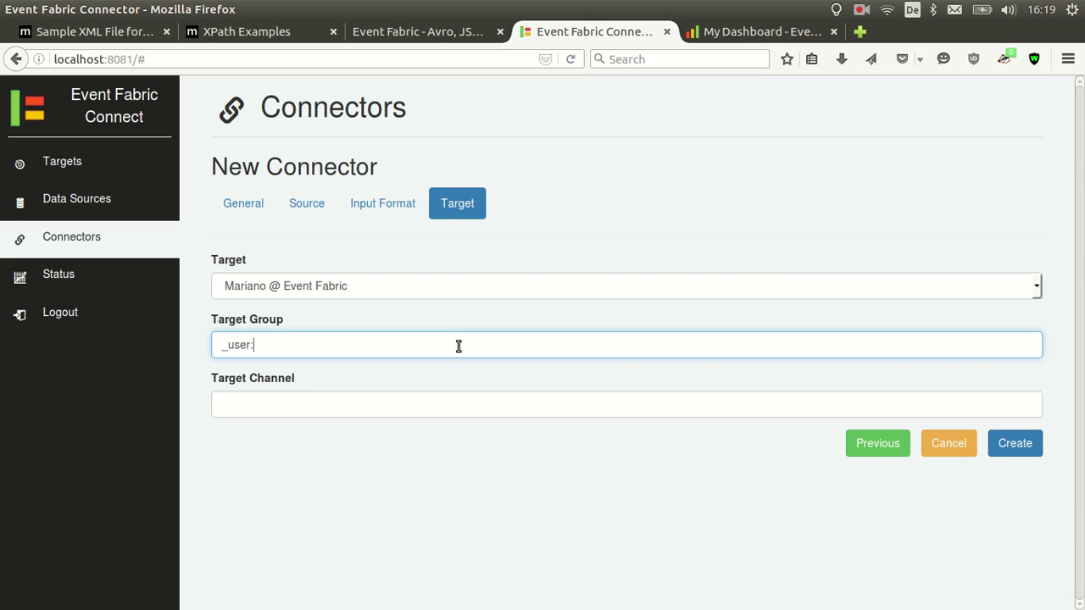
type("_user_marianoguerra")
key("Tab")
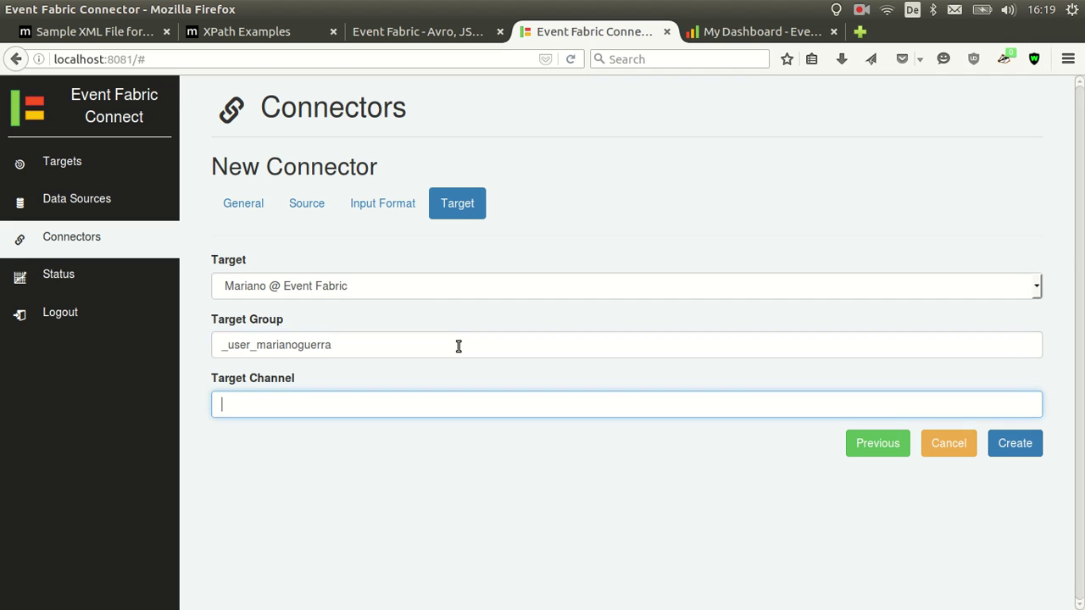
type("xml")
left_click(990, 442)
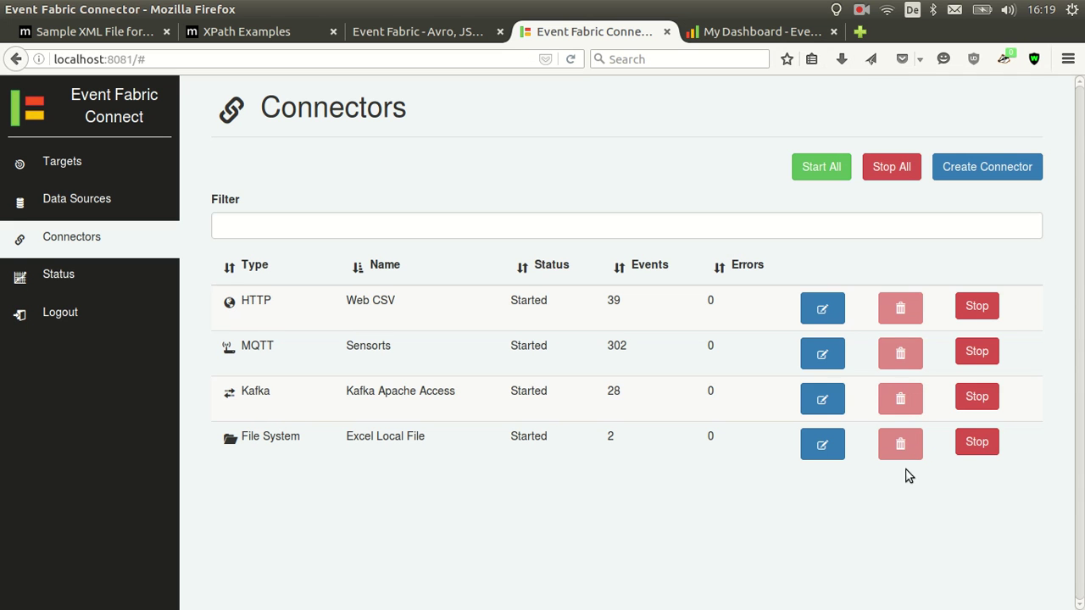
left_click(983, 494)
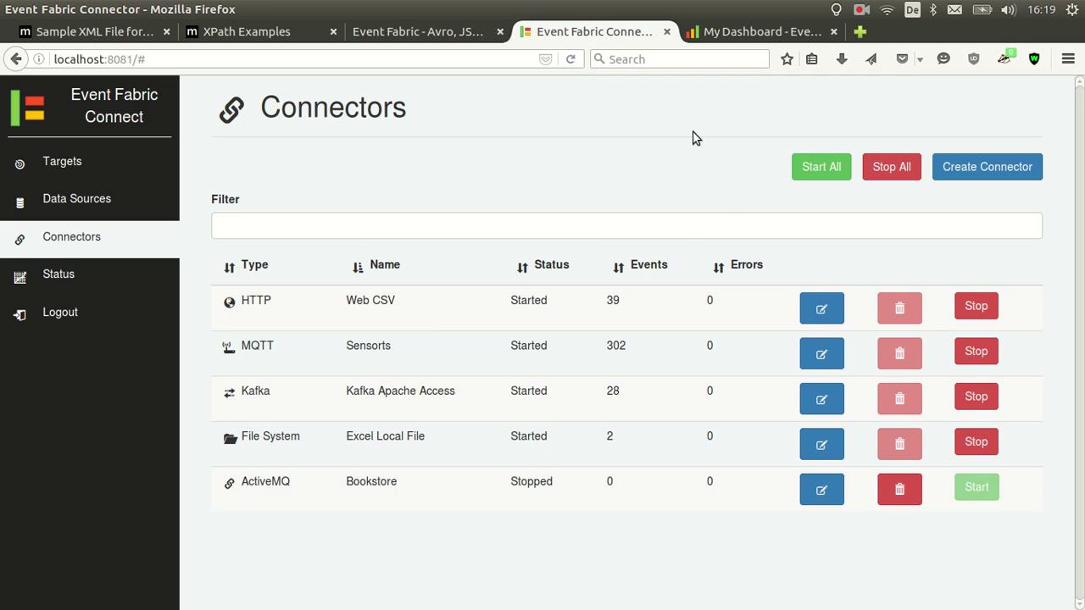
Add an Event Source on the xml channel to the dashboard and name it XML
left_click(722, 34)
left_click_drag(500, 172, 499, 173)
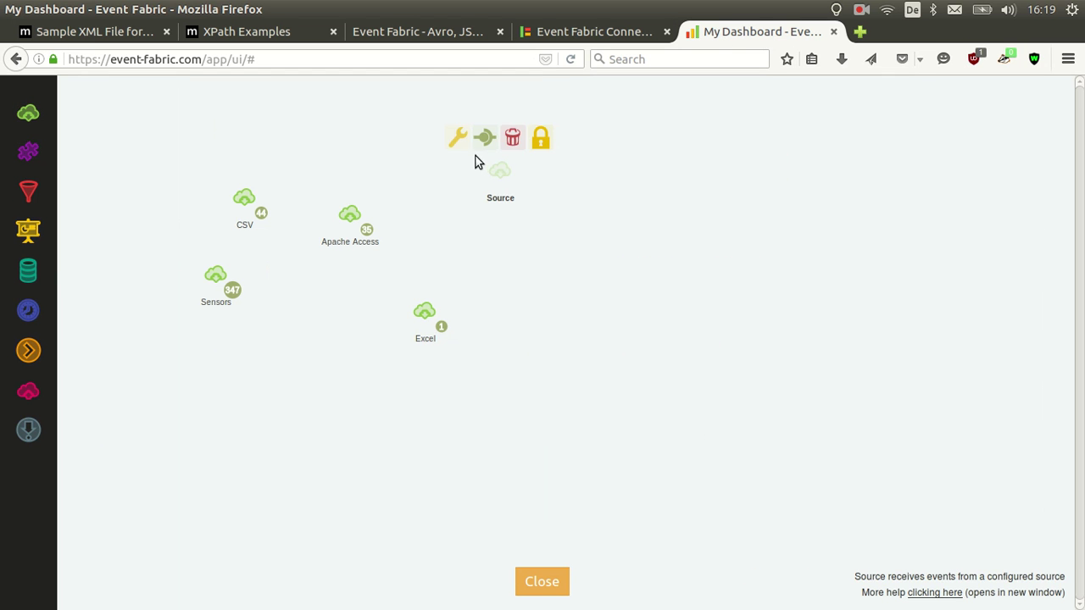
left_click(461, 145)
left_click(648, 336)
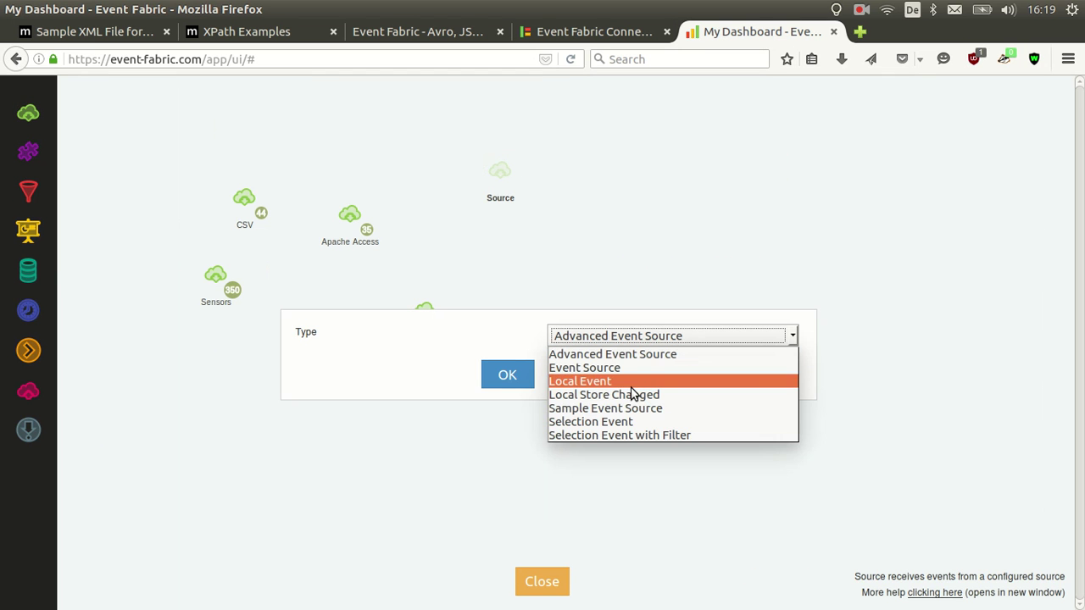
left_click(632, 370)
left_click(504, 374)
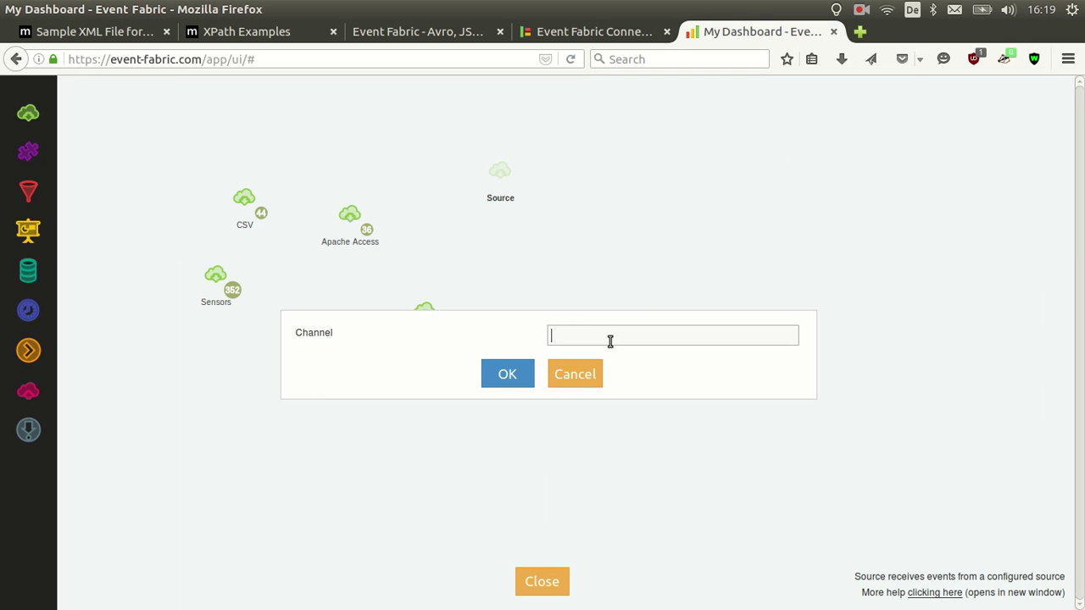
left_click(507, 374)
double_click(502, 201)
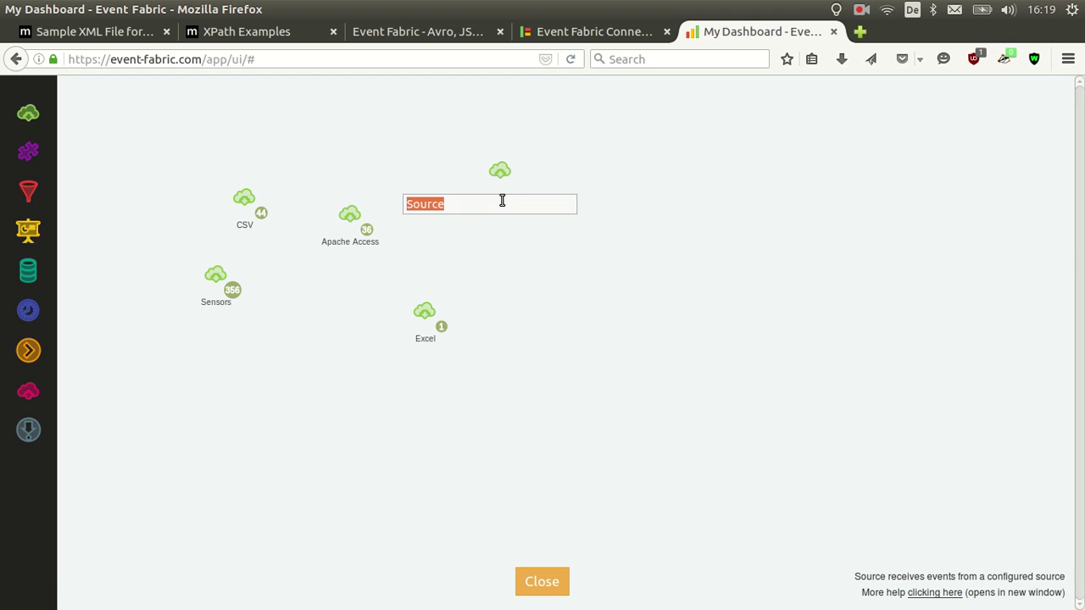
type("XML")
key("Return")
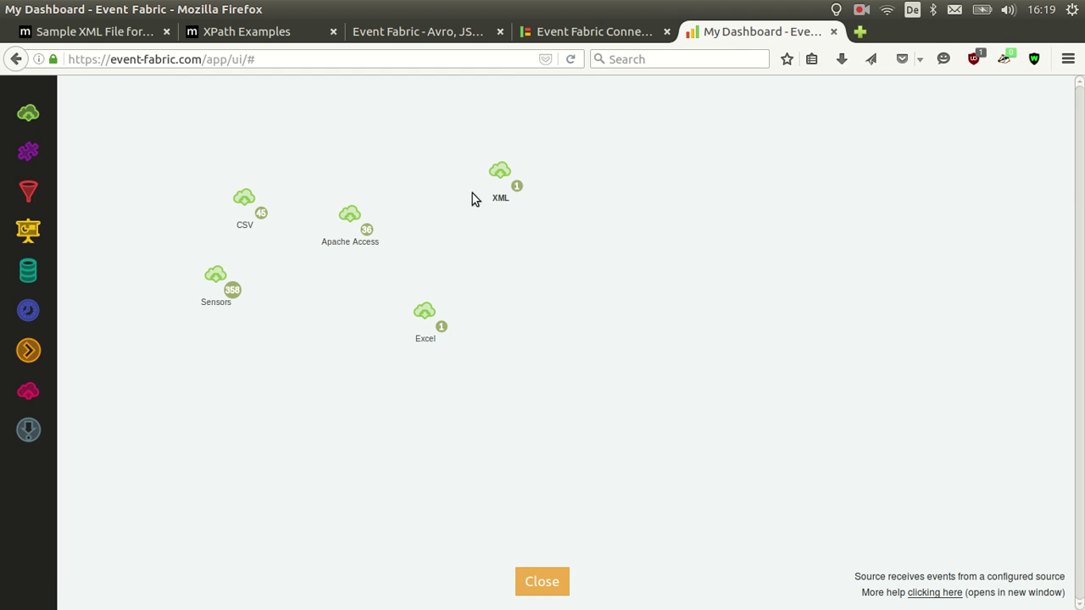
Inspect the XML source's bookstore output and compare it with the original sample XML file
left_click(521, 194)
scroll(543, 235, "down", 3)
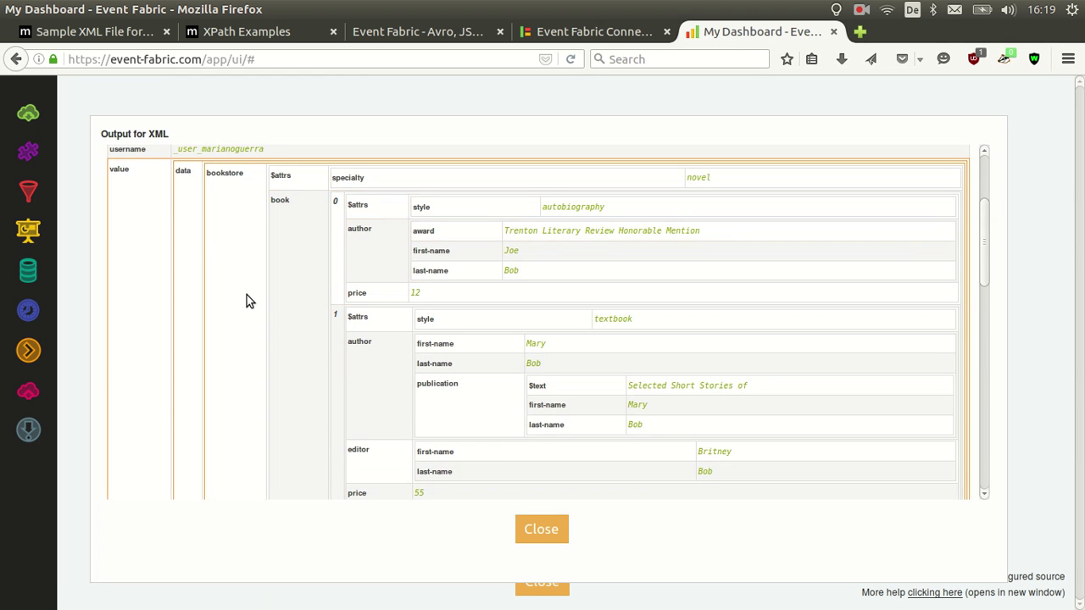
scroll(221, 197, "down", 1)
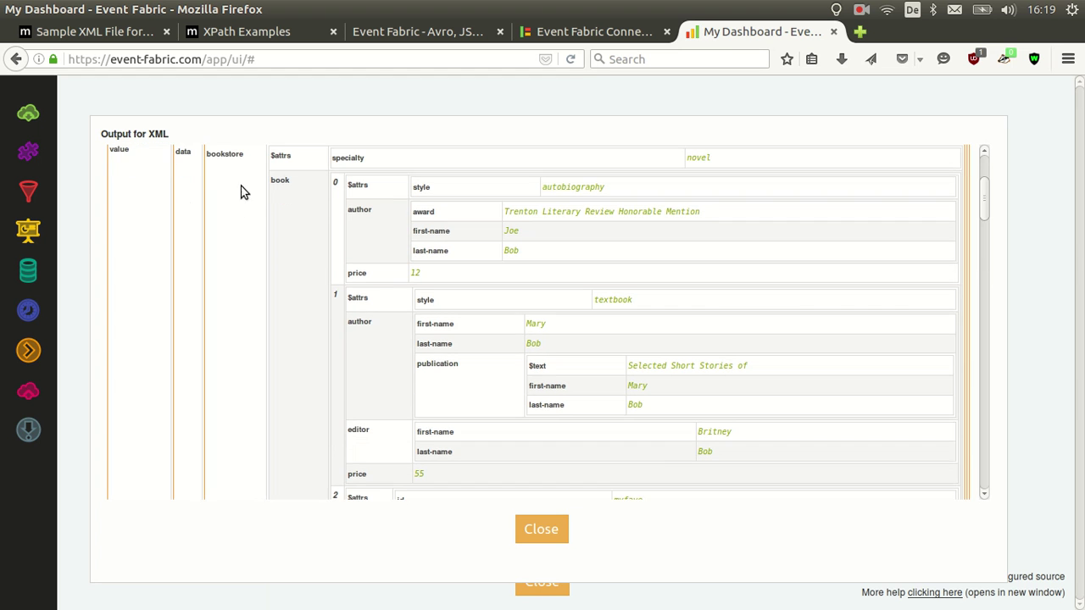
scroll(332, 198, "down", 3)
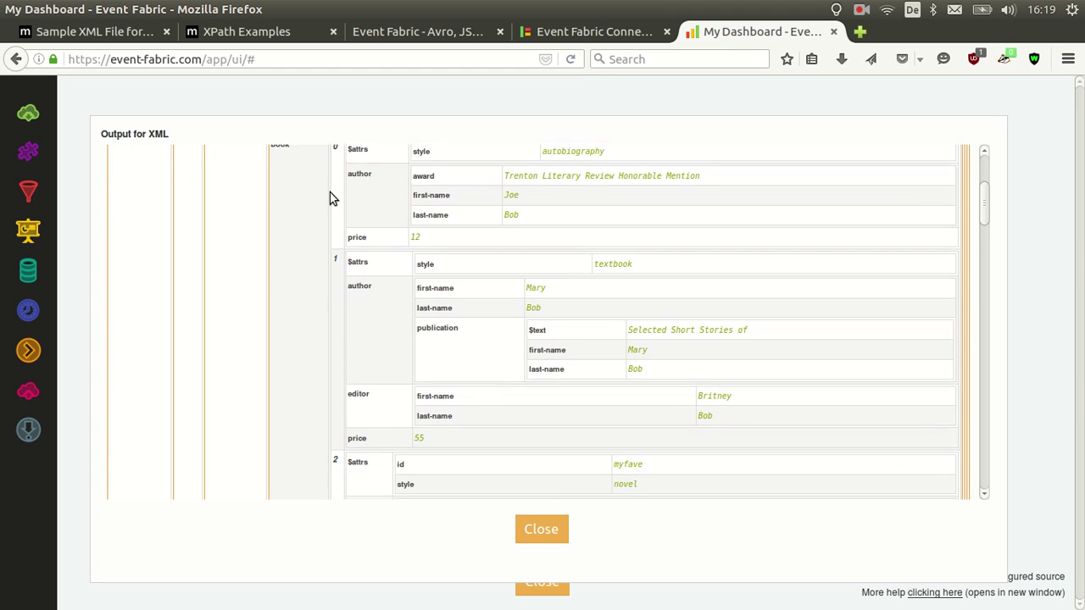
scroll(339, 212, "up", 3)
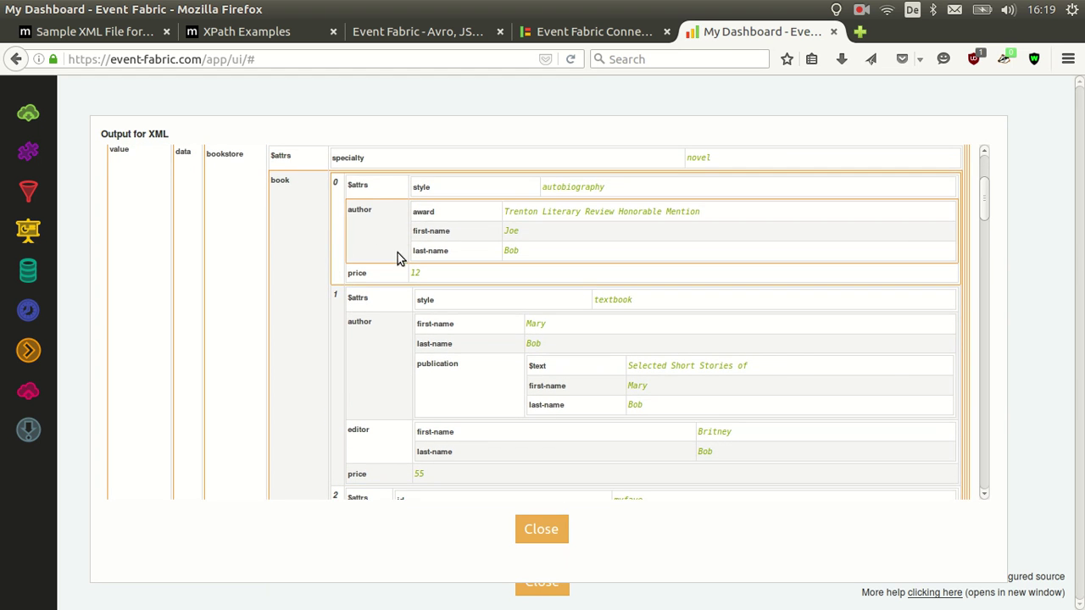
left_click(146, 38)
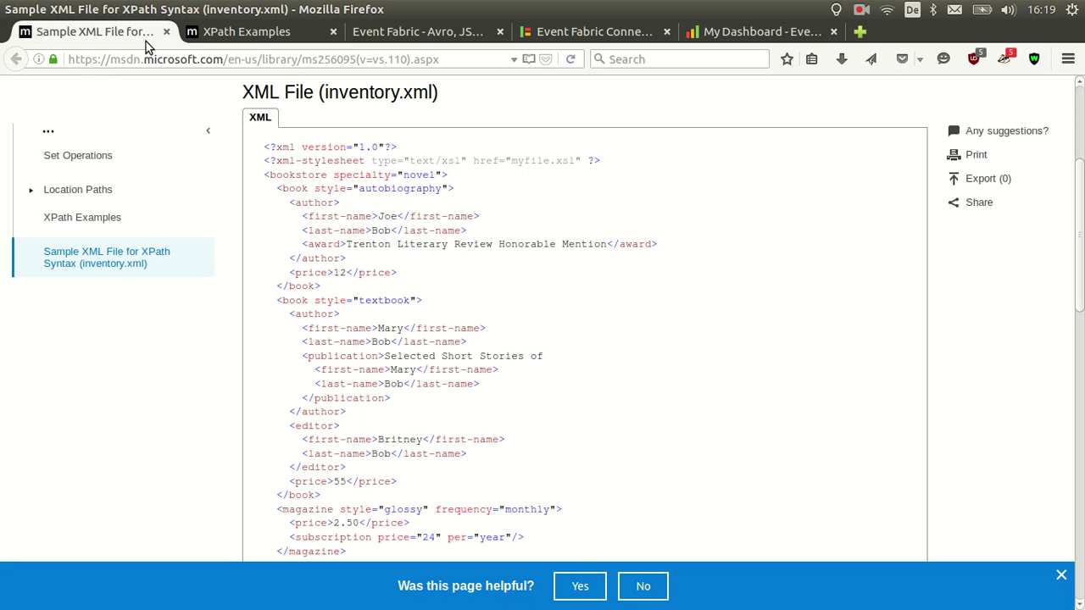
scroll(378, 269, "down", 3)
scroll(376, 270, "up", 2)
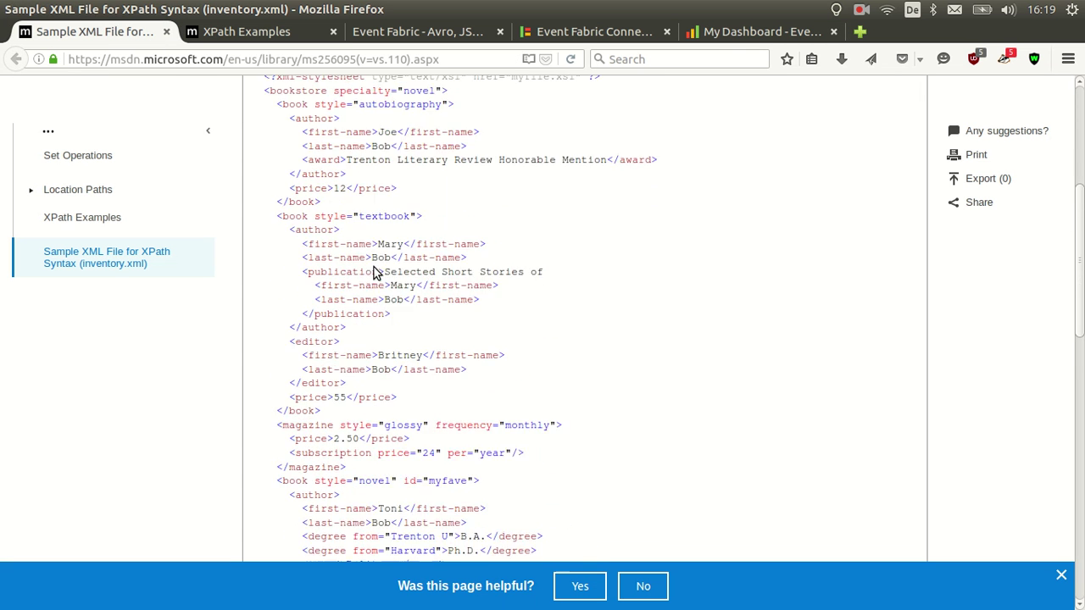
left_click(721, 32)
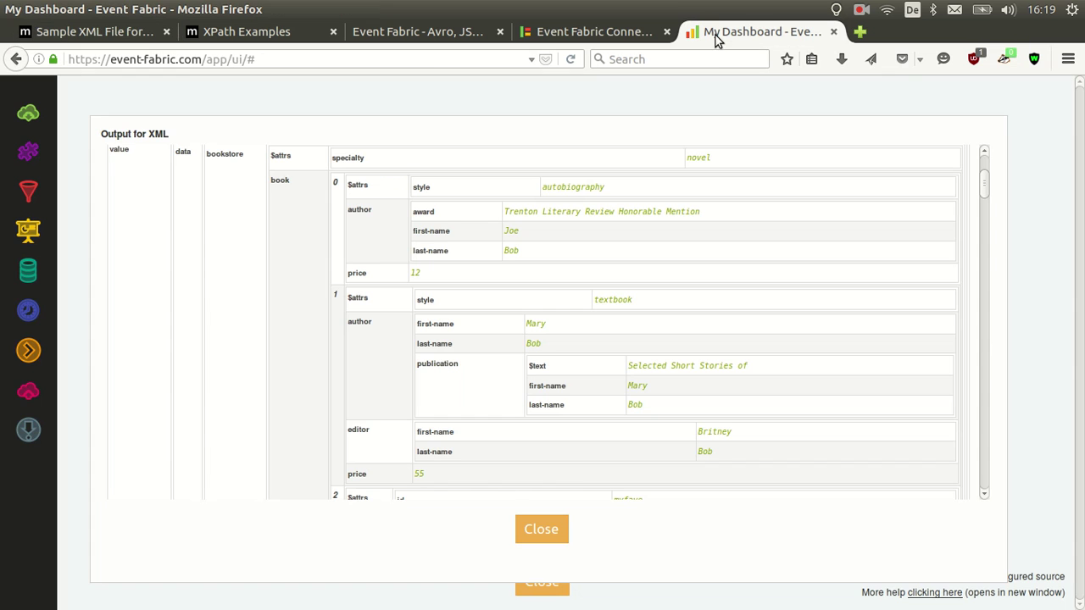
left_click(565, 34)
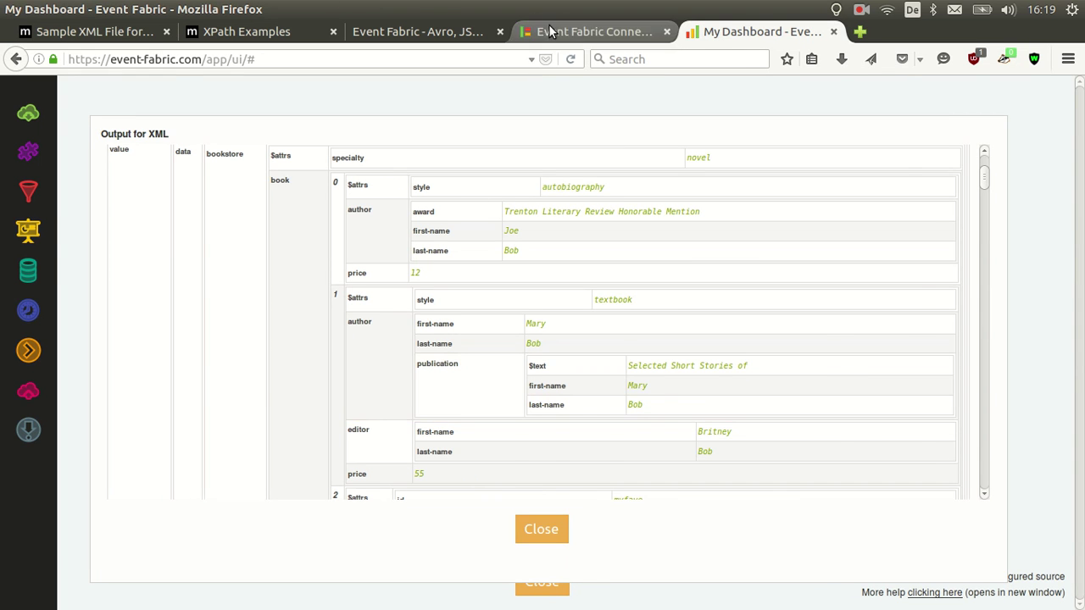
Turn on XPath mapping for Bookstore's XML input and map //author to authors
left_click(824, 492)
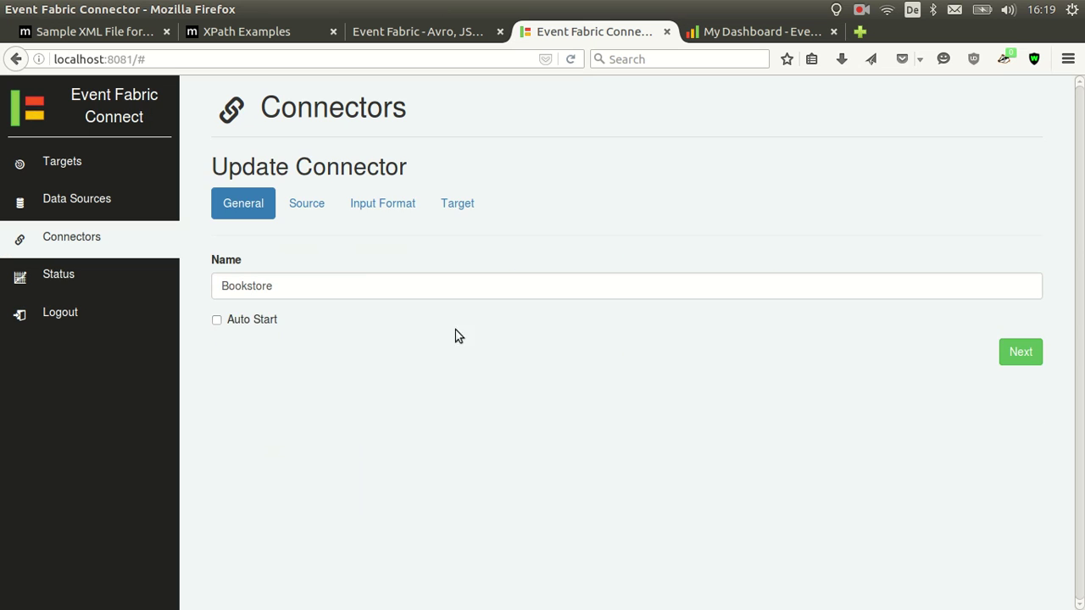
left_click(364, 206)
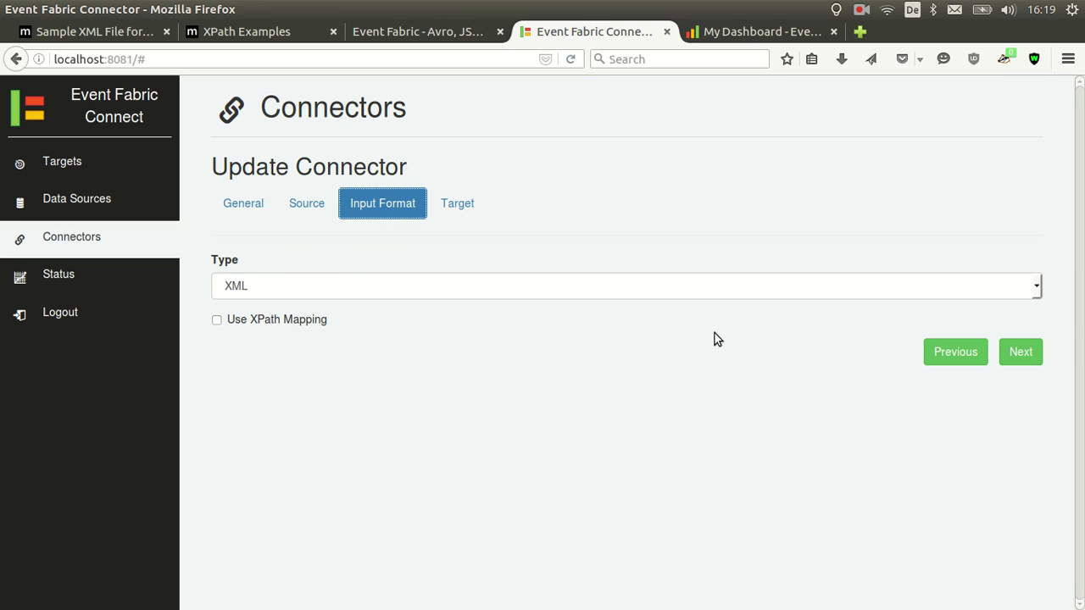
left_click(322, 323)
left_click(1015, 361)
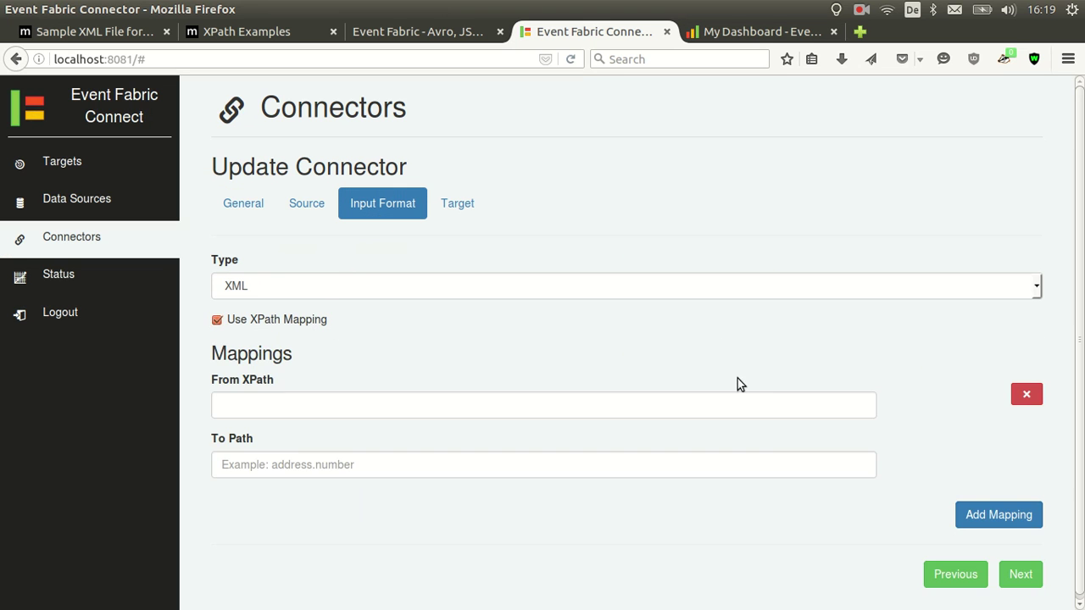
left_click(237, 28)
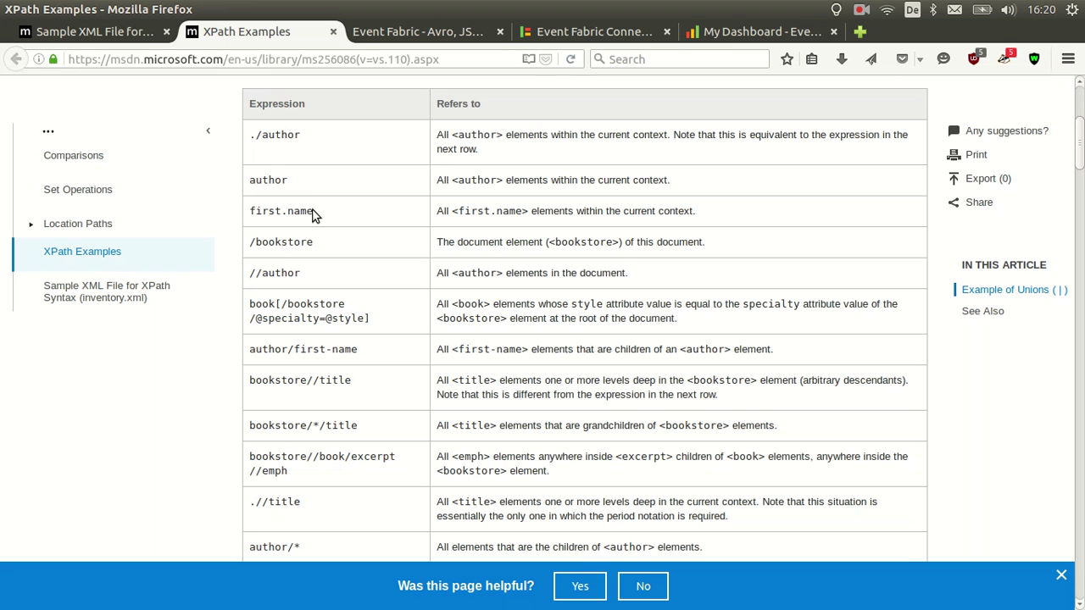
left_click_drag(306, 271, 244, 273)
key("ctrl+c")
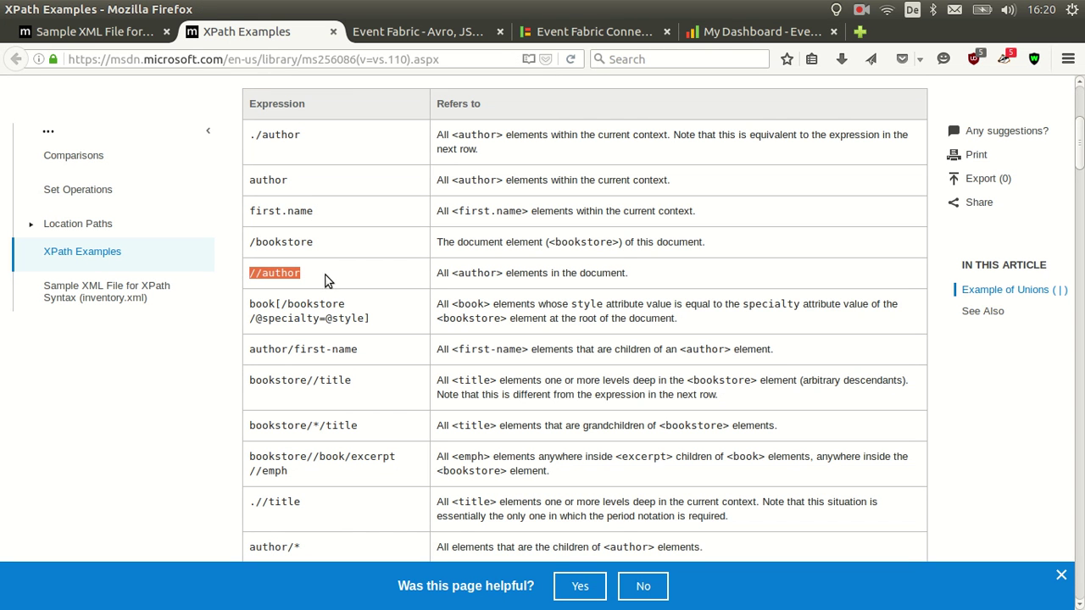
left_click(746, 31)
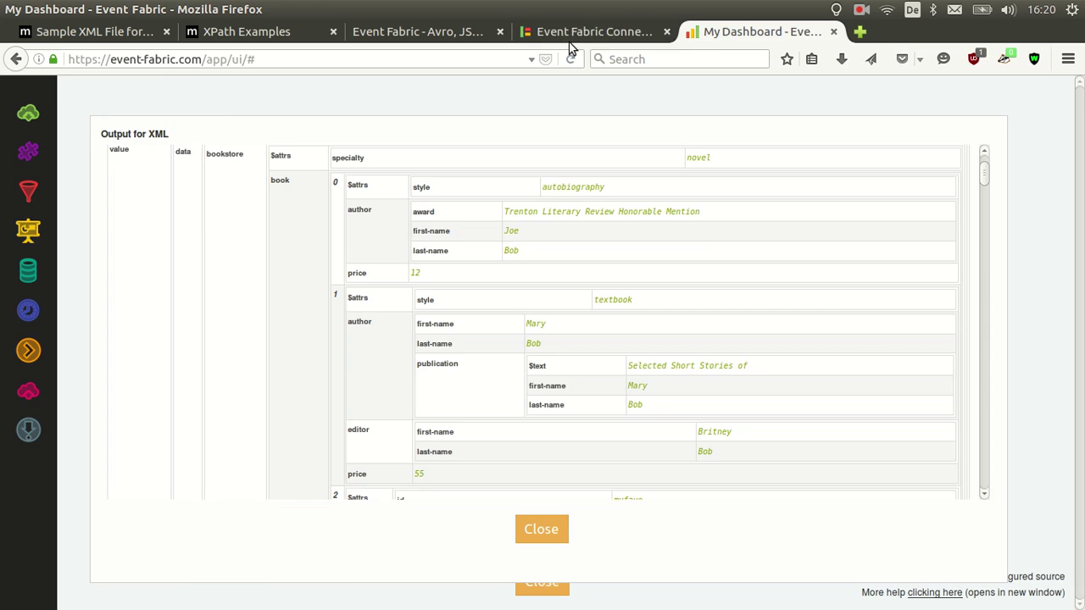
left_click(576, 34)
key("ctrl+v")
left_click(433, 460)
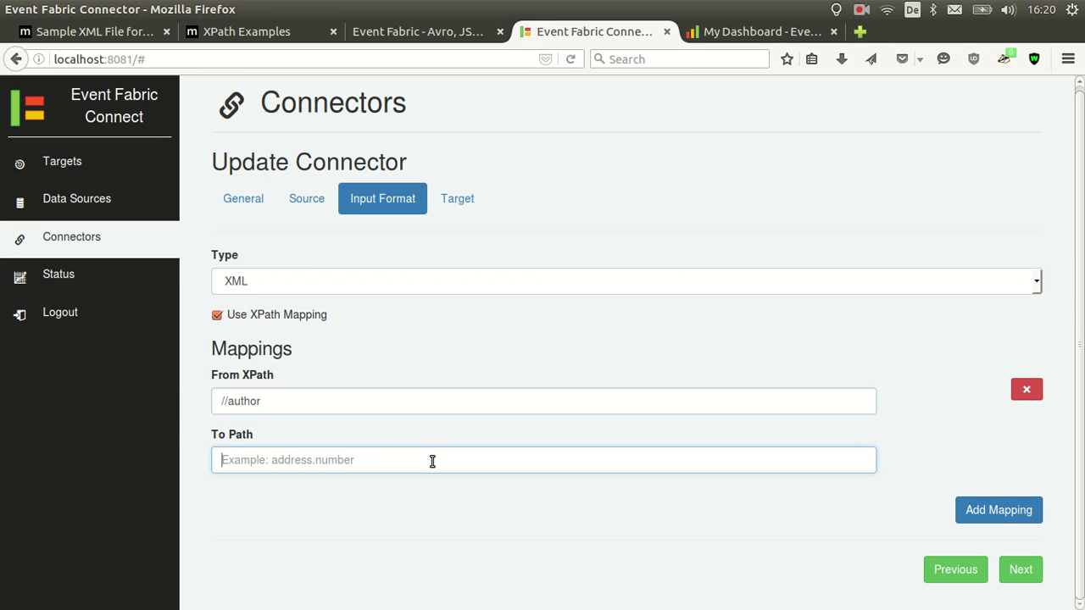
type("authors")
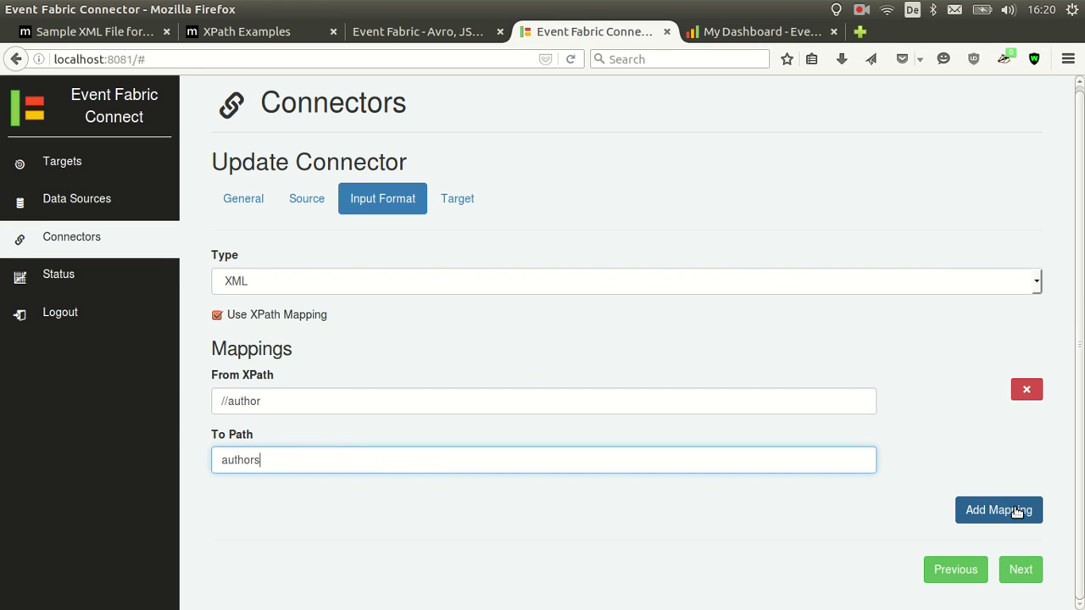
Add a second mapping from bookstore/*/title to titles and continue to the target settings
left_click(984, 510)
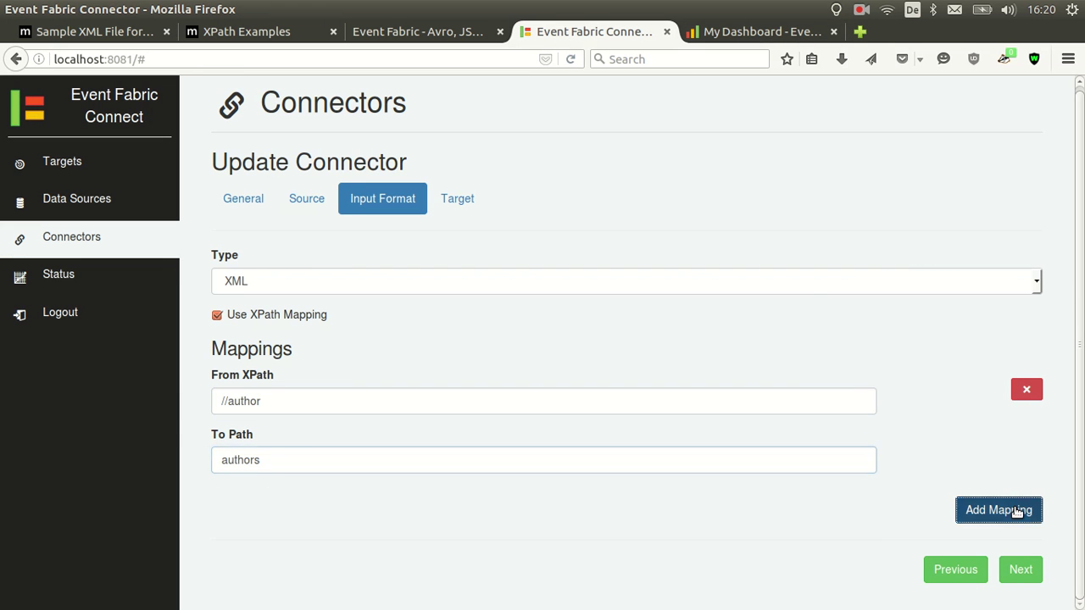
left_click(229, 34)
scroll(347, 240, "down", 3)
scroll(344, 318, "down", 1)
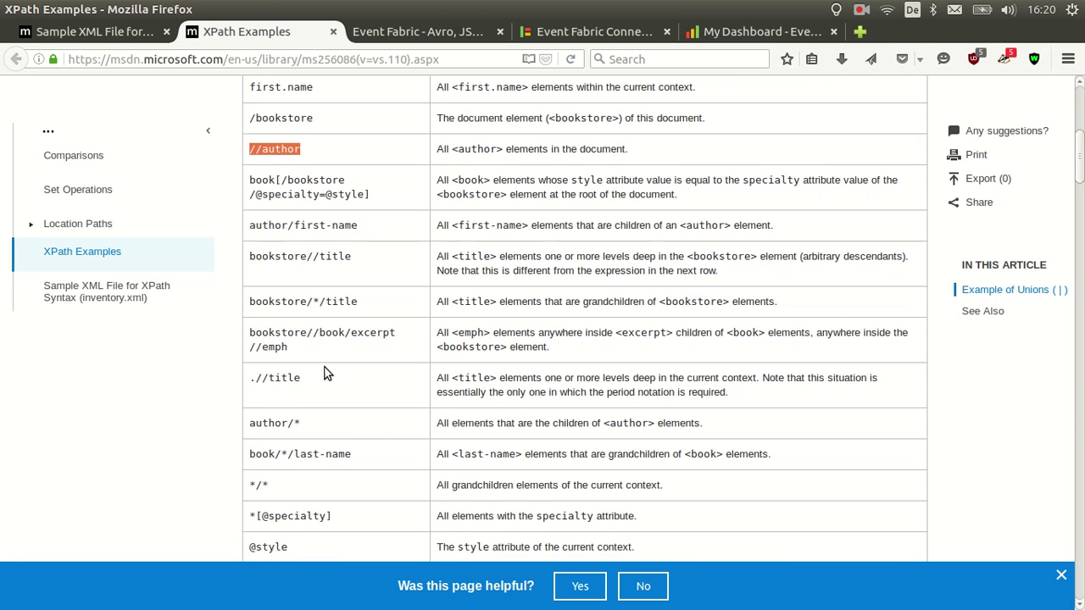
triple_click(349, 308)
key("ctrl+c")
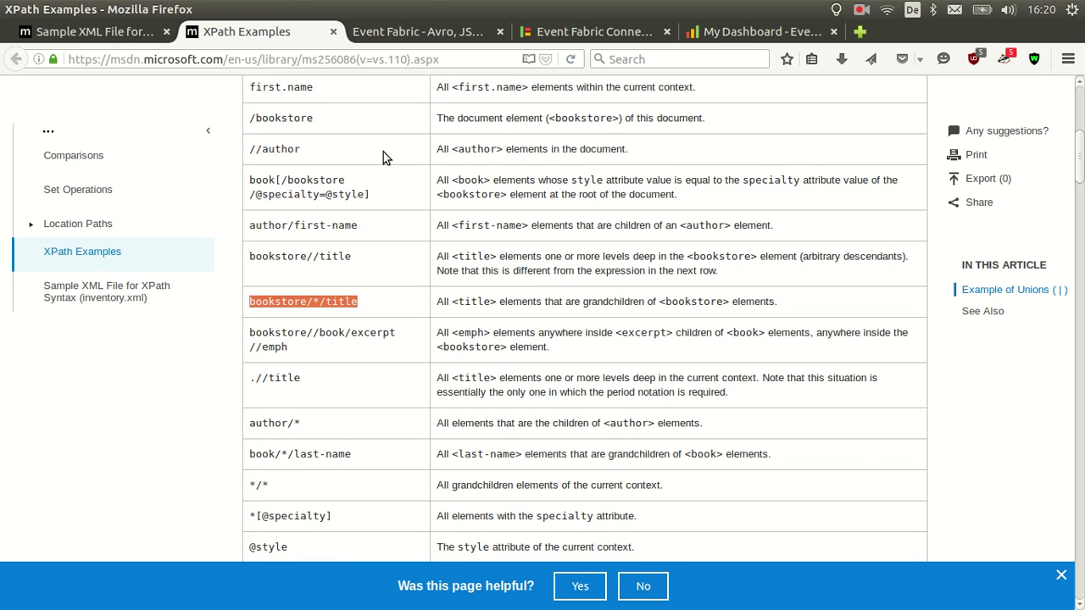
left_click(596, 33)
scroll(417, 450, "down", 1)
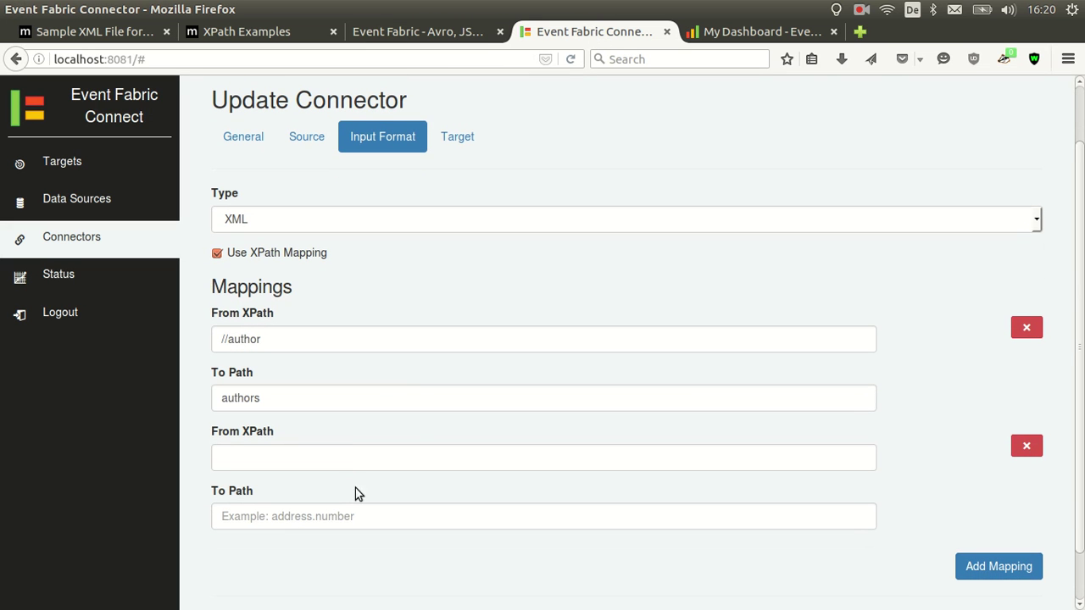
left_click(349, 458)
key("ctrl+v")
left_click(349, 516)
type("t")
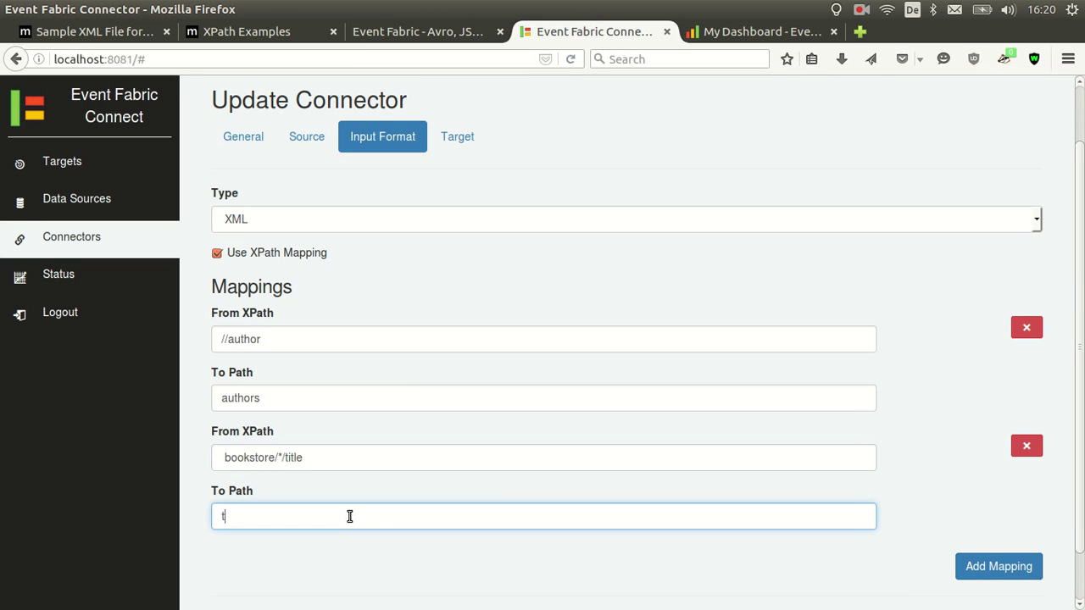
scroll(644, 368, "down", 1)
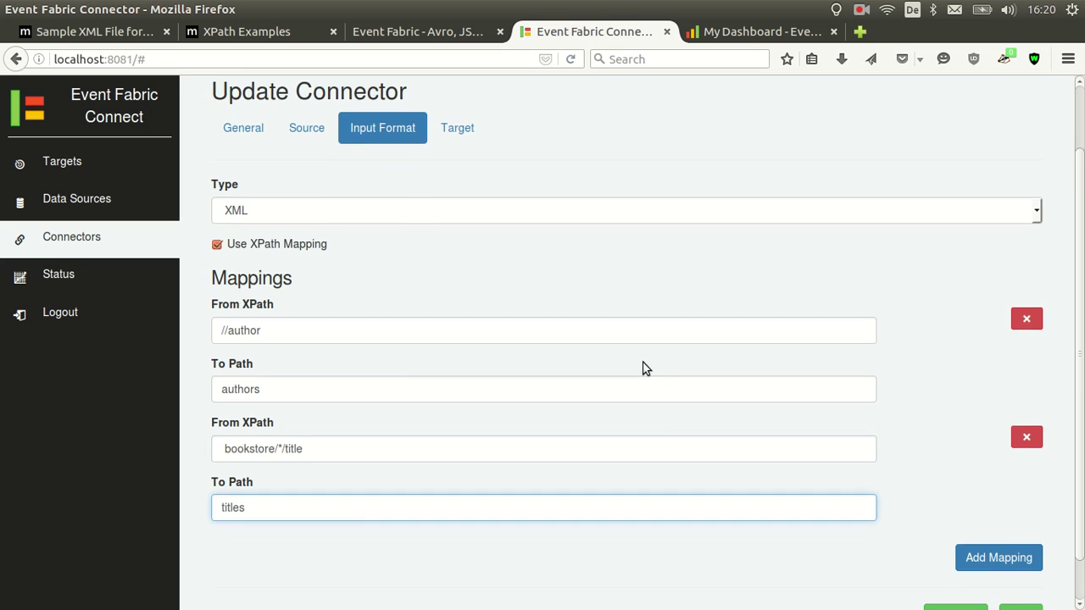
left_click(1011, 580)
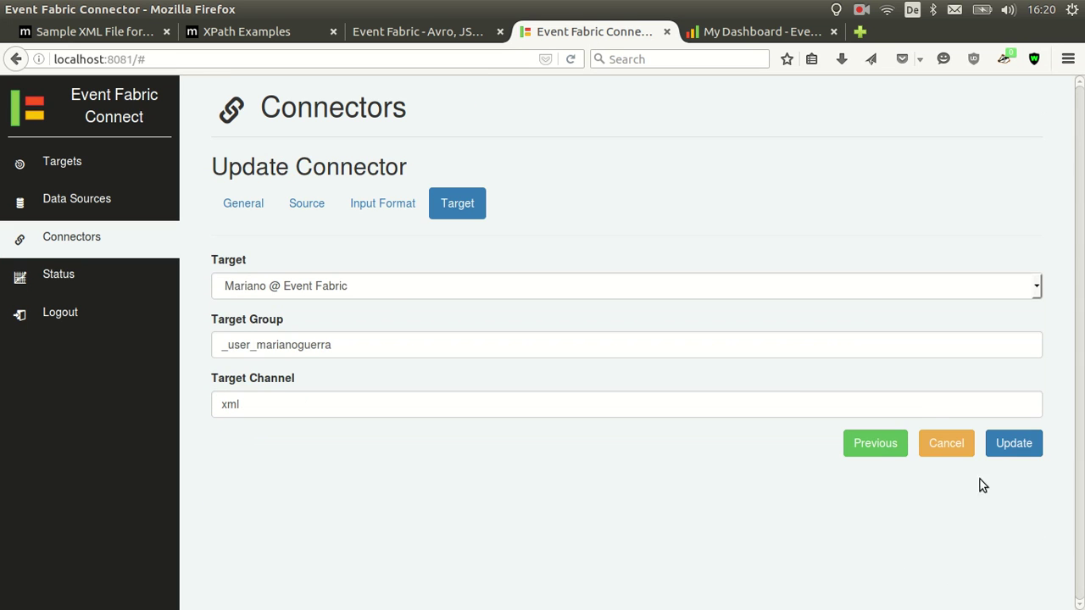
Update the Bookstore connector, then stop and restart it so the new mappings take effect
left_click(995, 445)
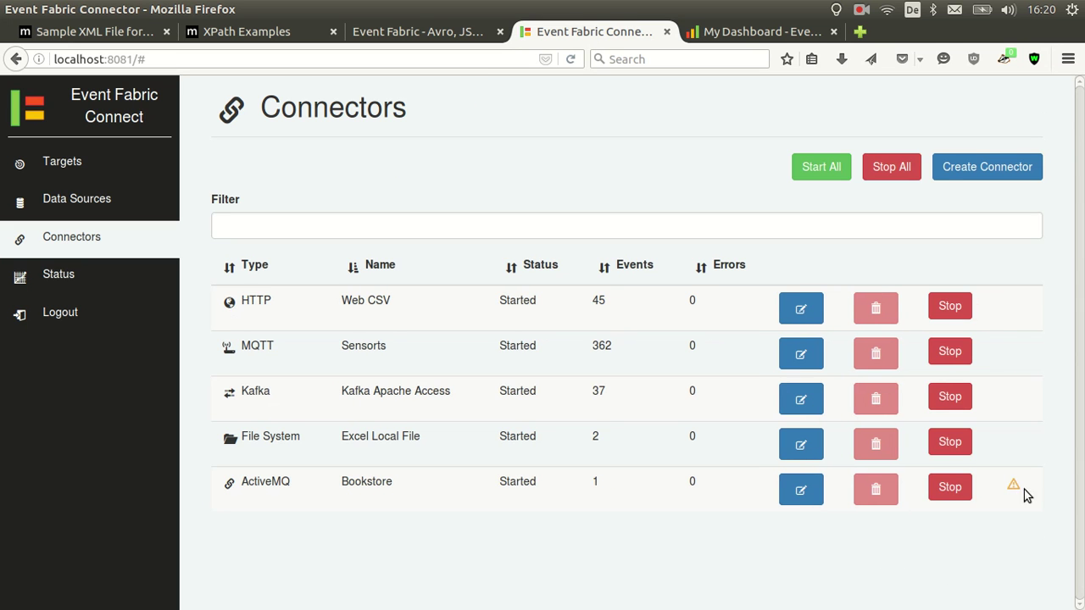
mouse_move(1013, 485)
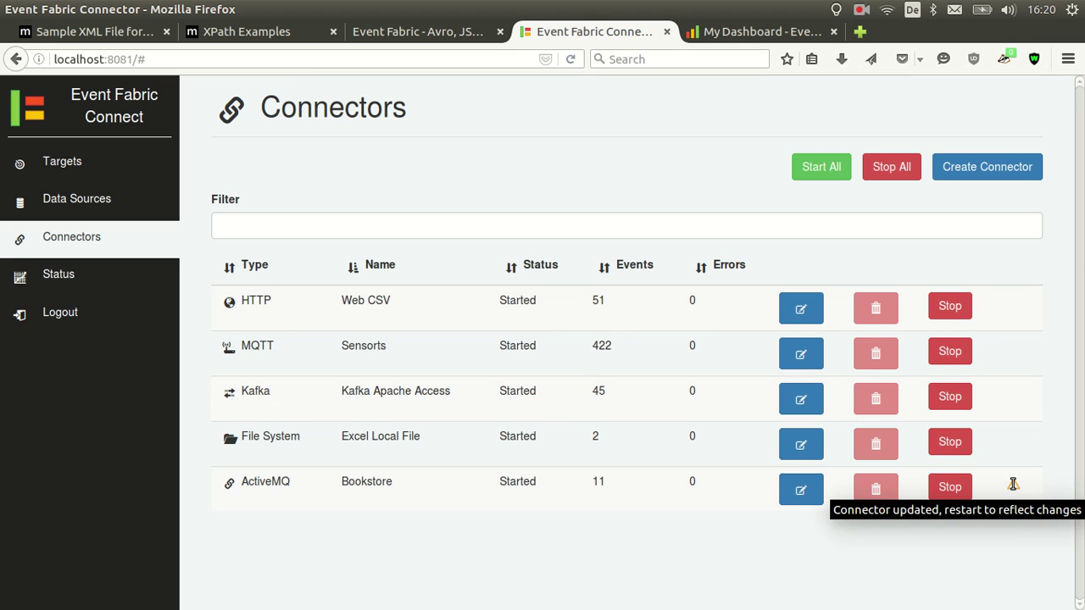
left_click(949, 488)
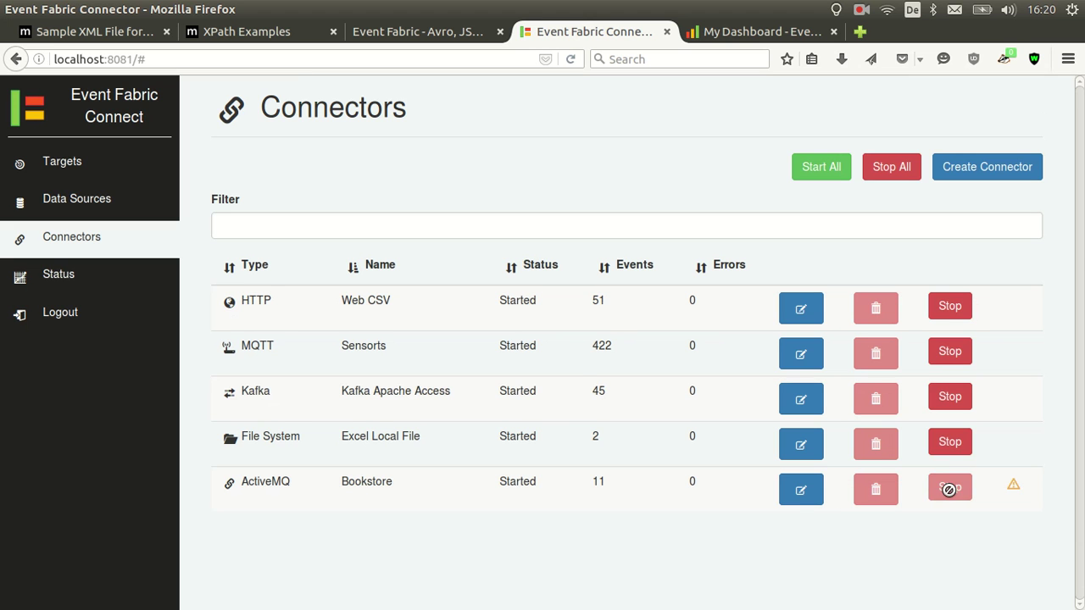
left_click(959, 490)
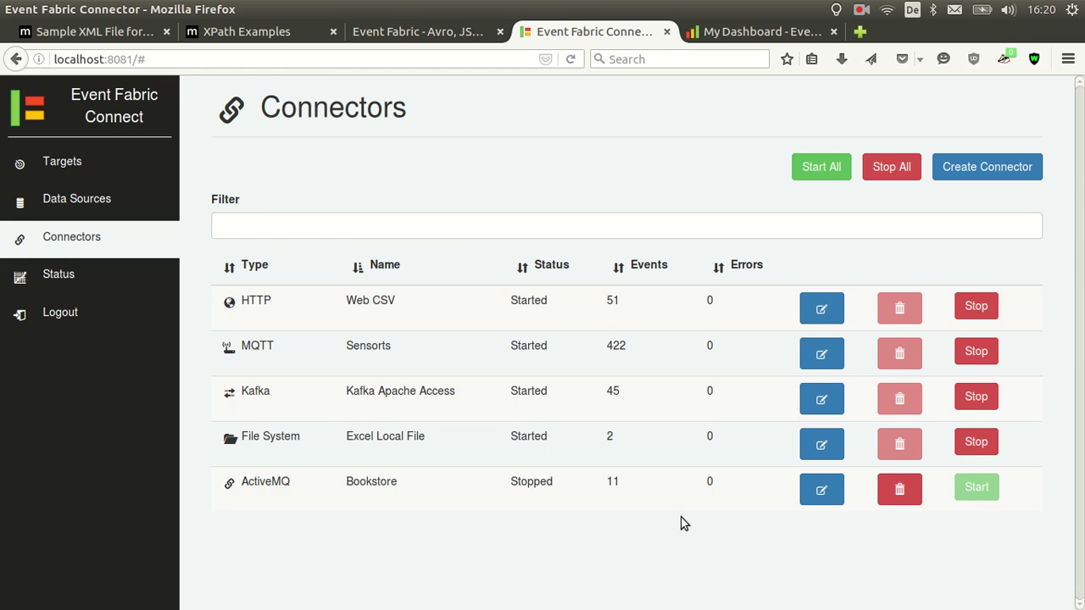
left_click(731, 34)
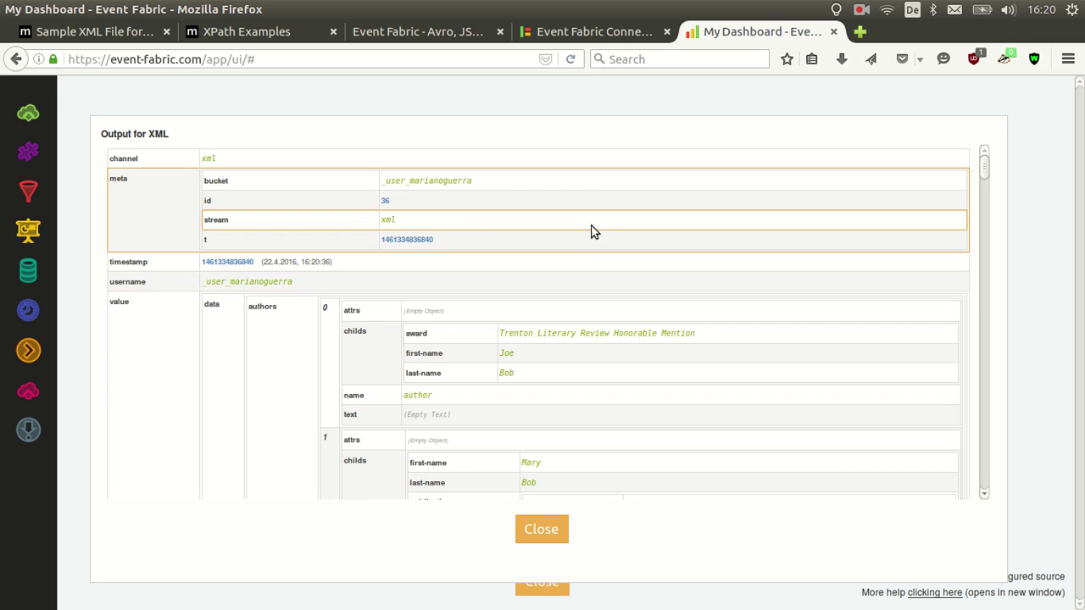
Scroll through the XML output's authors and titles lists, then bring up the overview diagram page
scroll(512, 246, "down", 10)
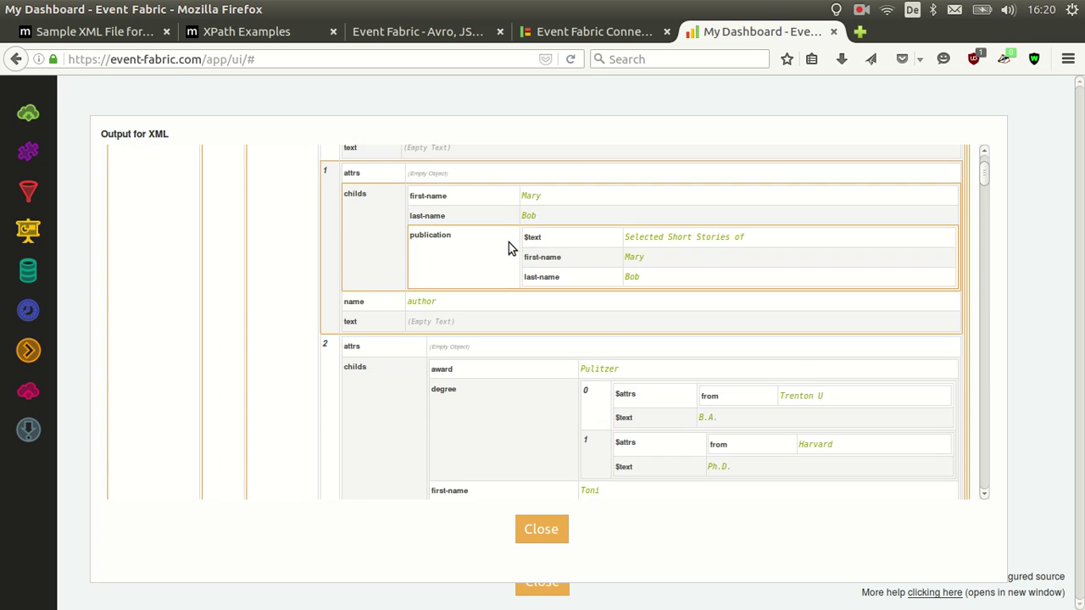
scroll(509, 242, "up", 10)
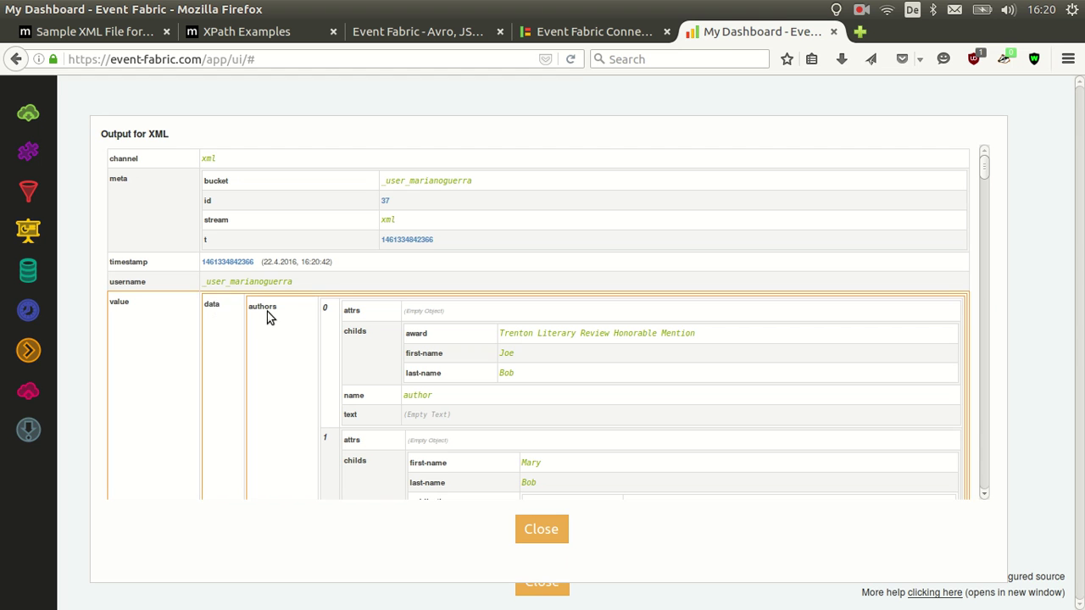
scroll(314, 279, "down", 6)
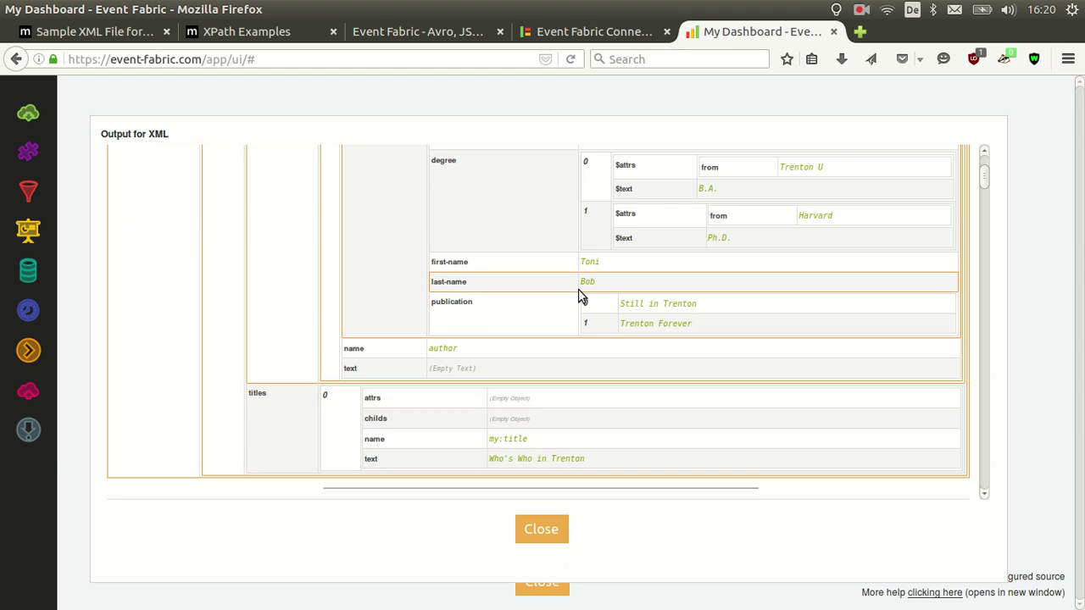
left_click(449, 34)
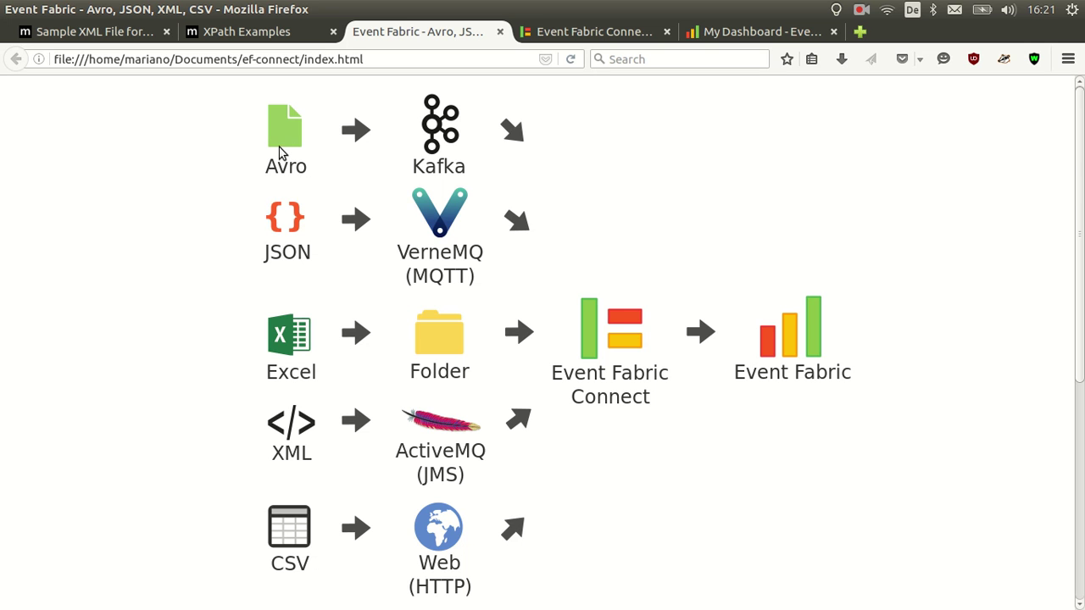
Close the XML output and create a new dashboard from the Dashboard Example: Sales template
left_click(778, 34)
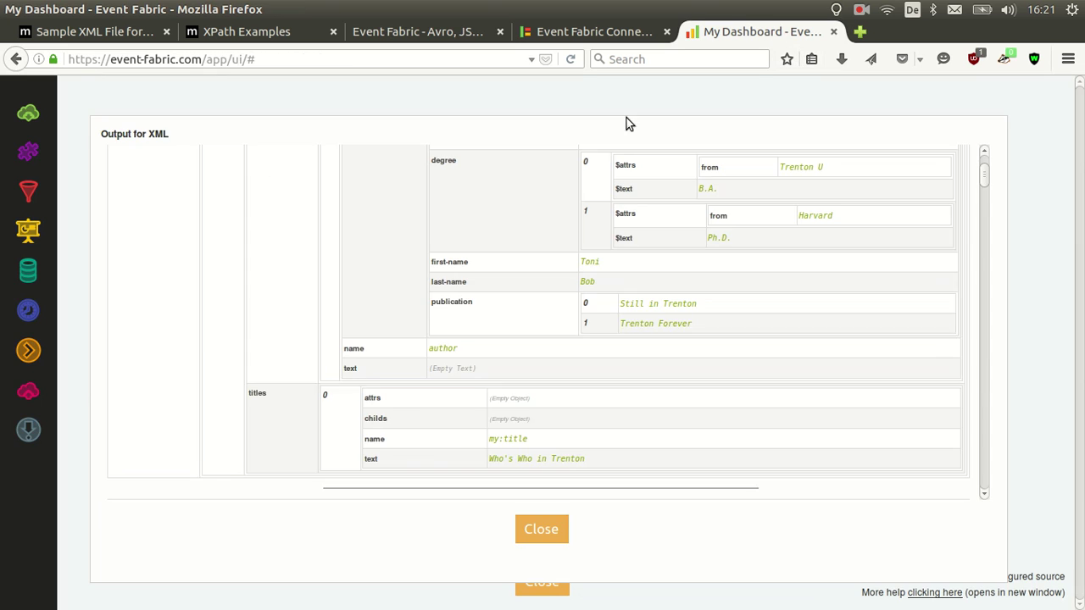
left_click(532, 529)
left_click(557, 594)
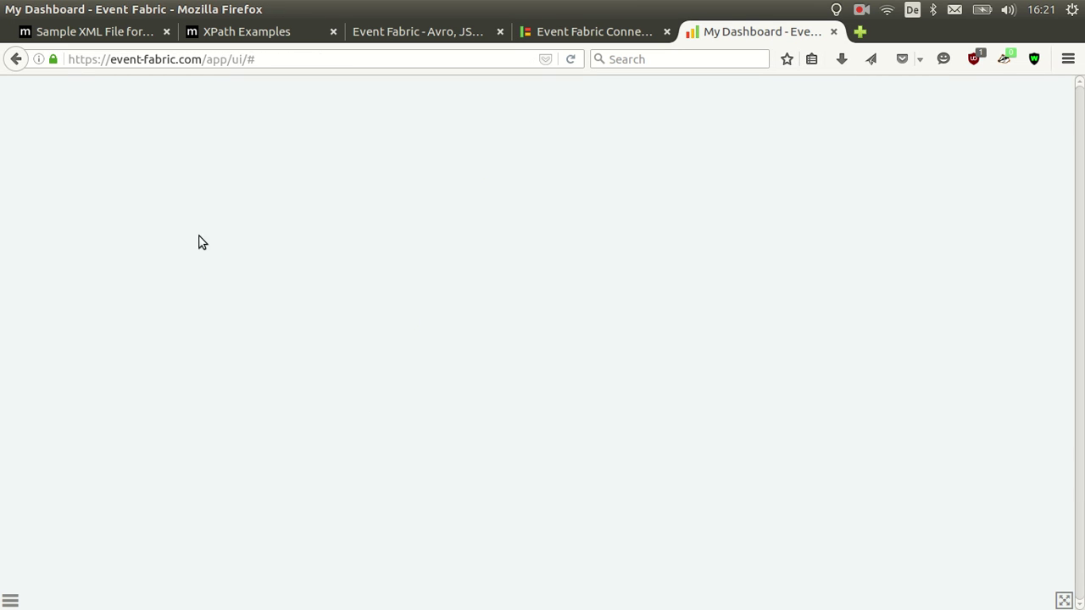
left_click(11, 600)
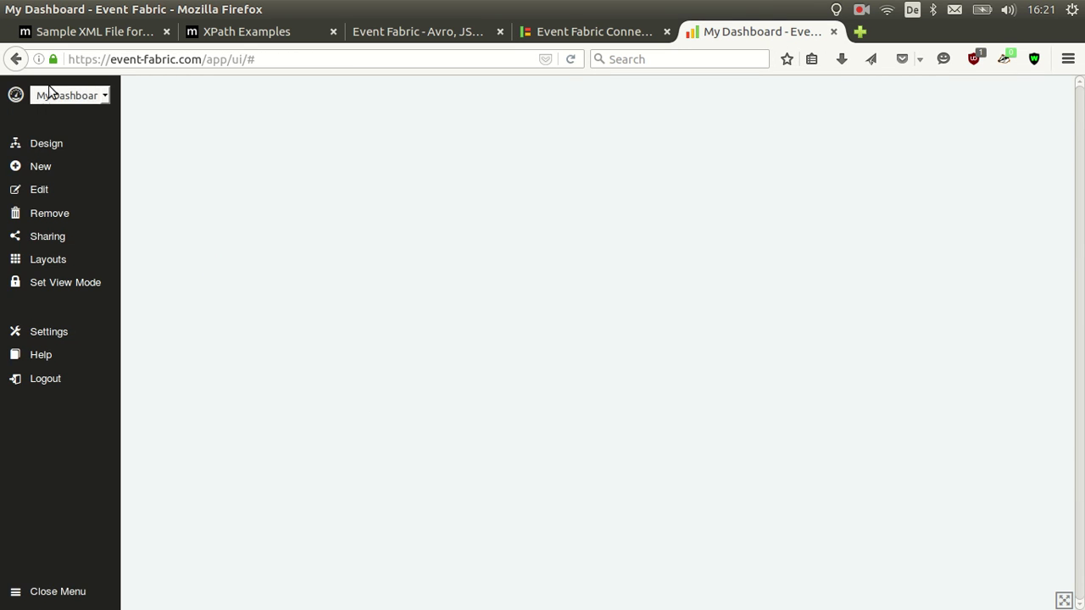
left_click(40, 166)
left_click(333, 183)
left_click(581, 225)
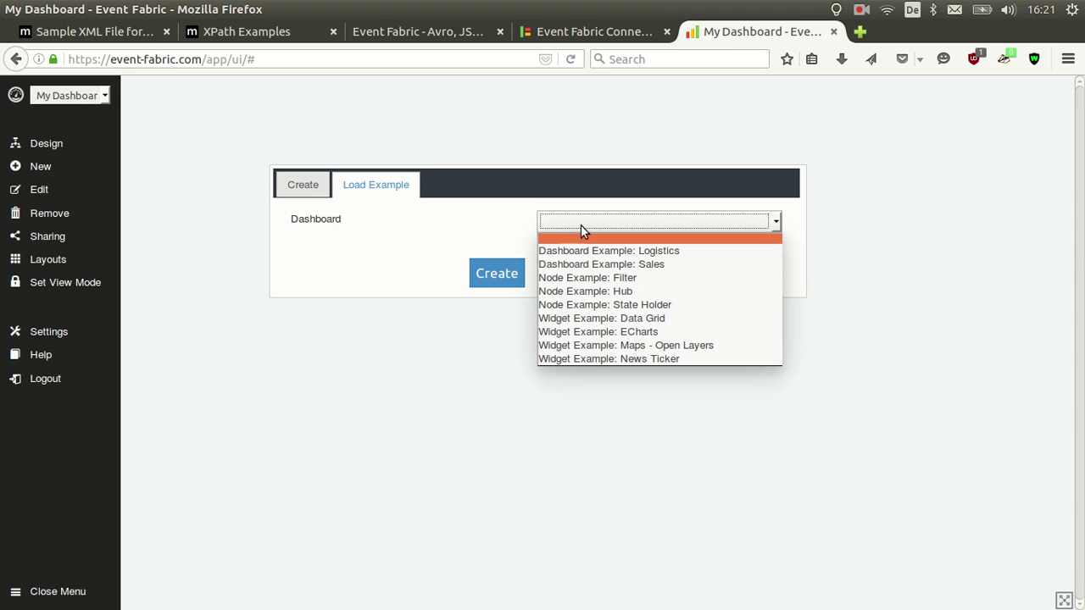
left_click(613, 262)
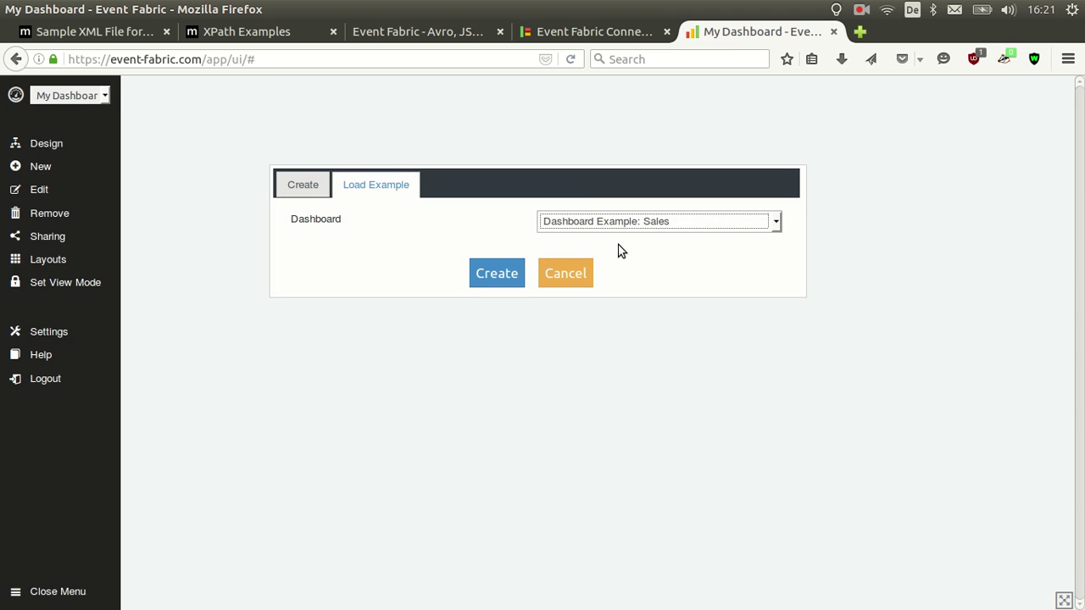
left_click(521, 274)
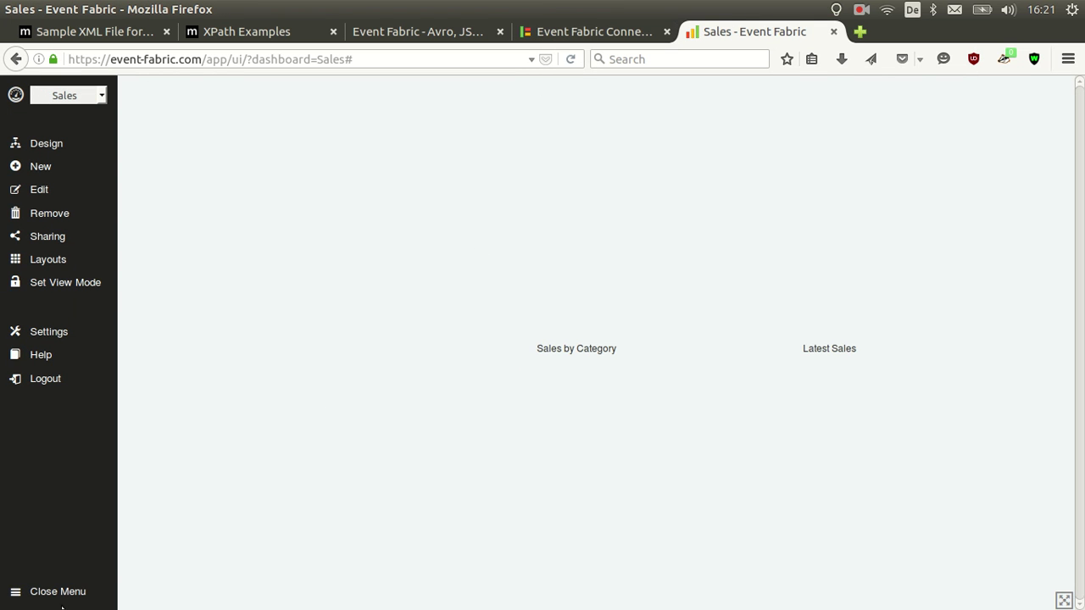
Review the Sales dashboard's data-flow design, then return to the dashboard view
left_click(19, 593)
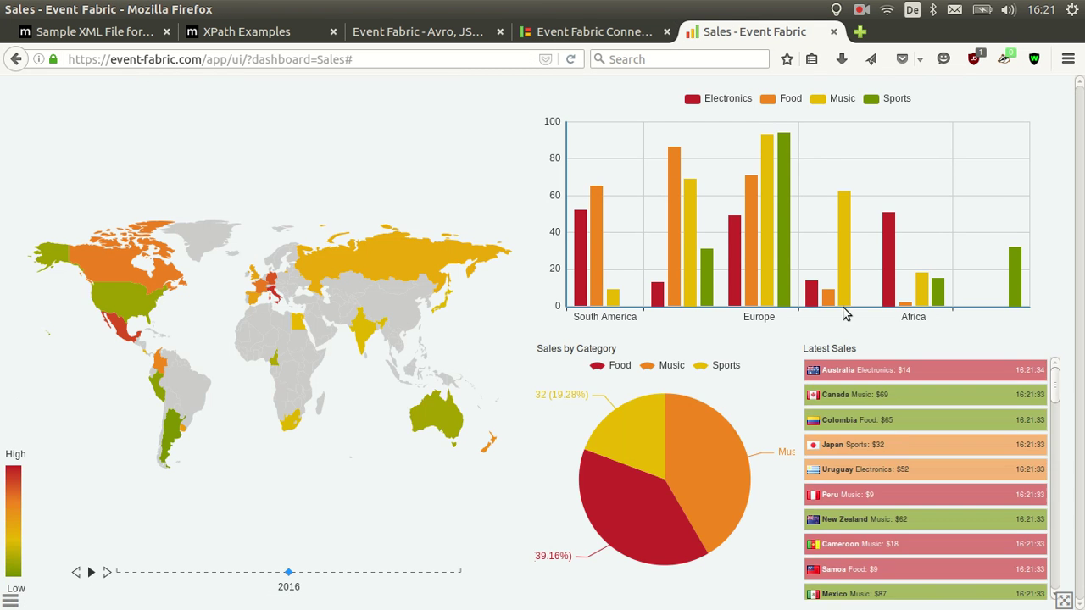
left_click(11, 599)
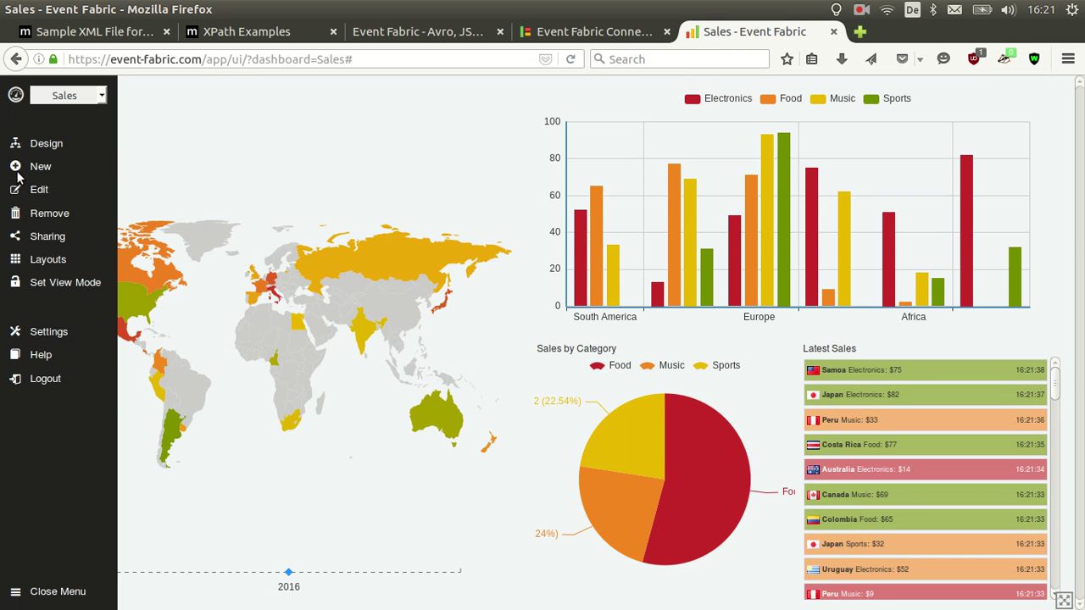
left_click(47, 145)
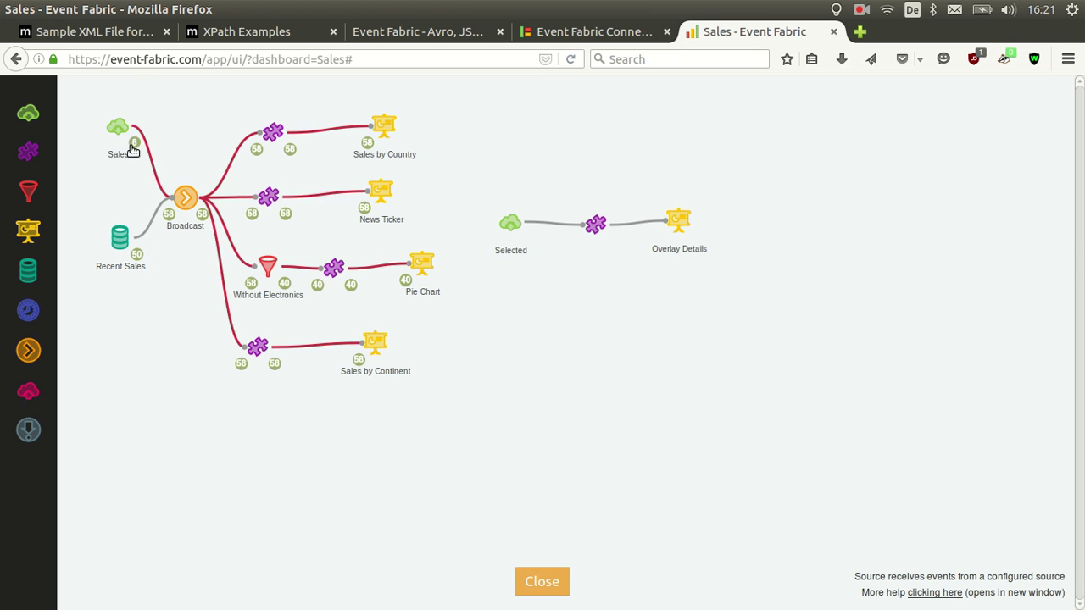
left_click(562, 578)
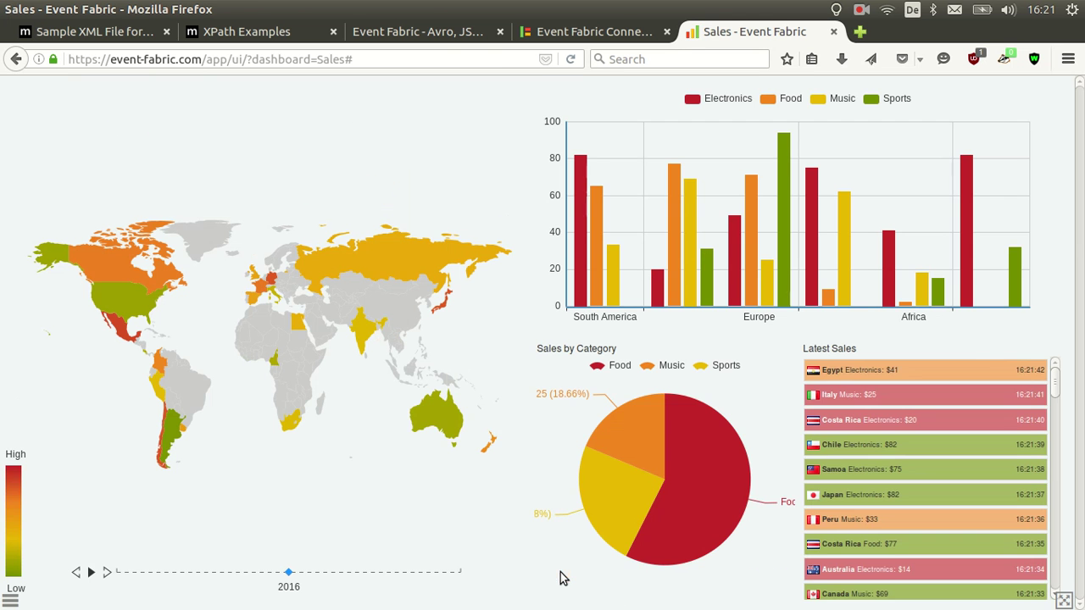